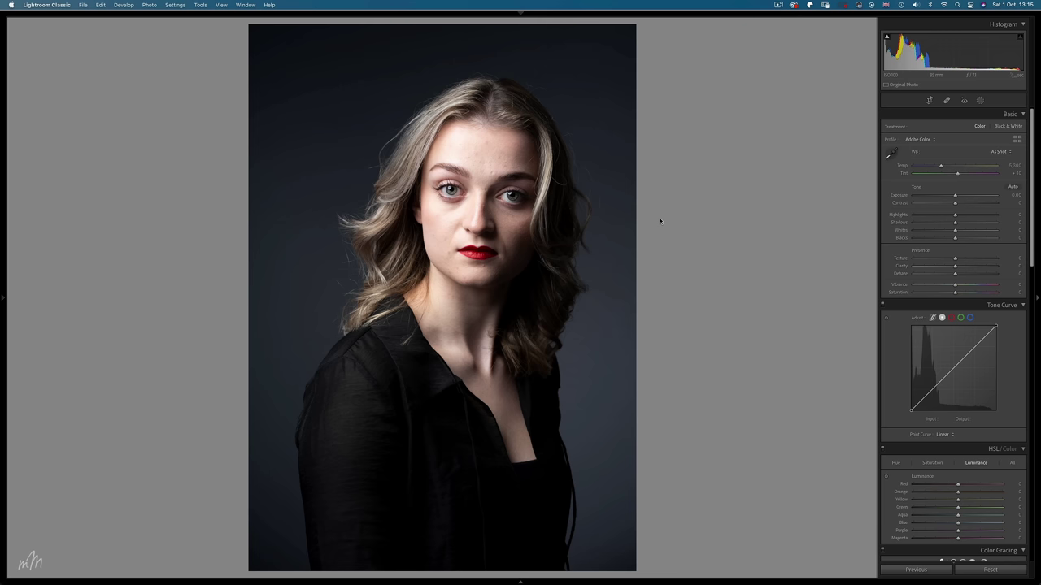
# Set the portrait's Exposure to −0.10, Highlights −12, Shadows +25, Whites +20, Blacks −5 and Vibrance +21.
pyautogui.press('z')
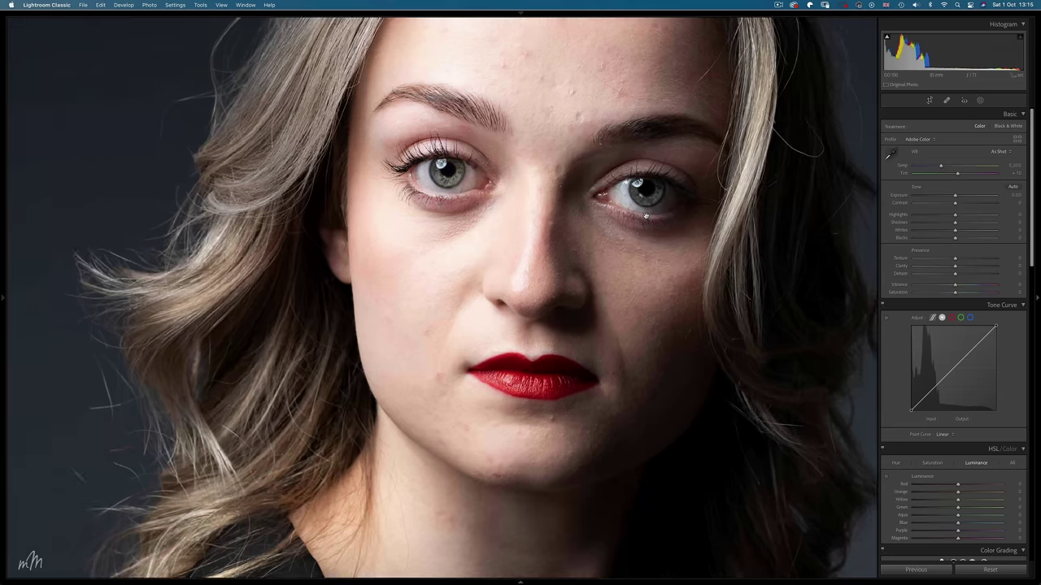
pyautogui.click(645, 215)
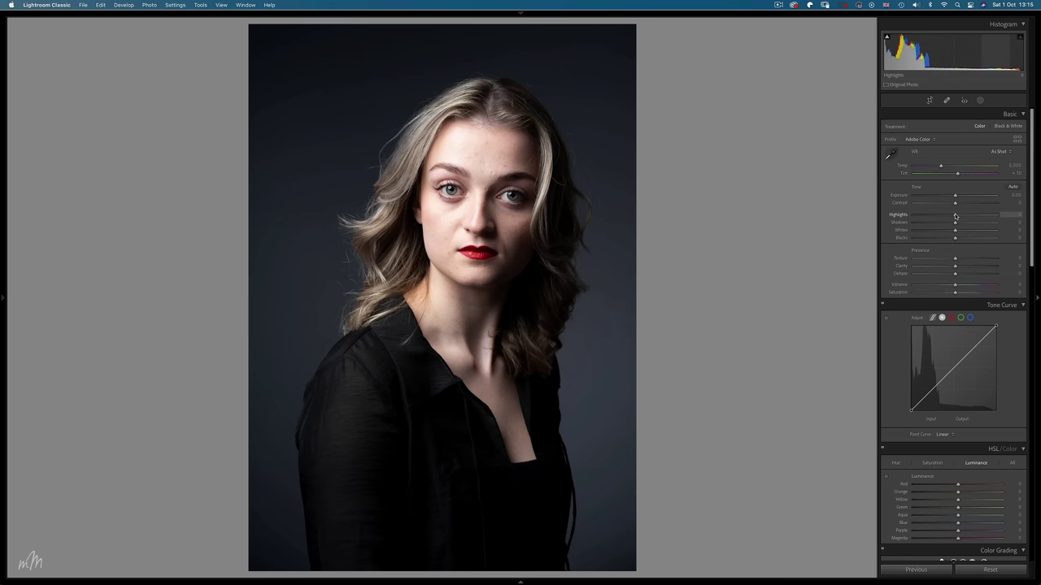
pyautogui.press('-')
pyautogui.press('-')
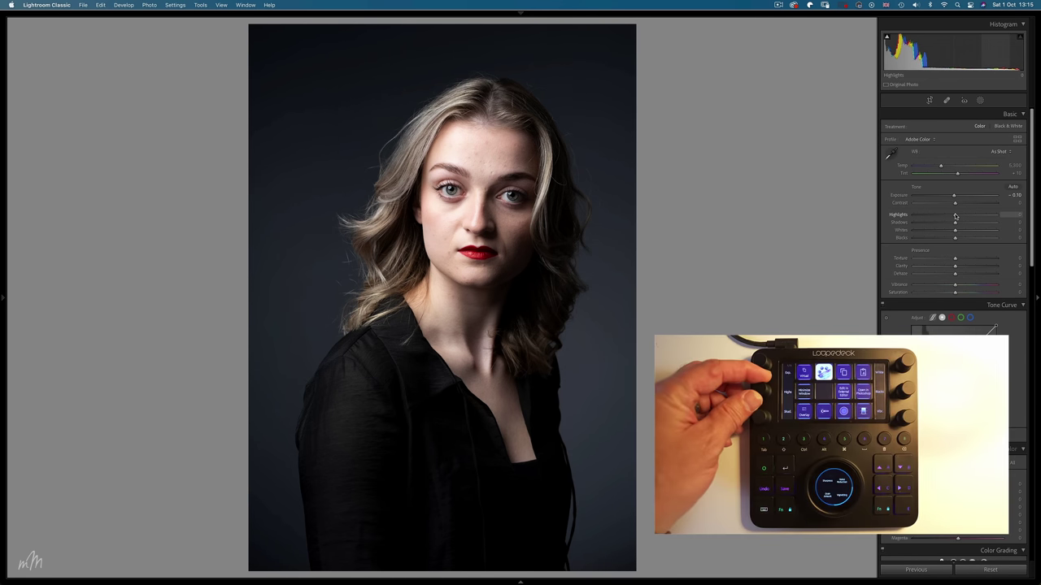
pyautogui.press('-')
pyautogui.press('-')
pyautogui.press('-')
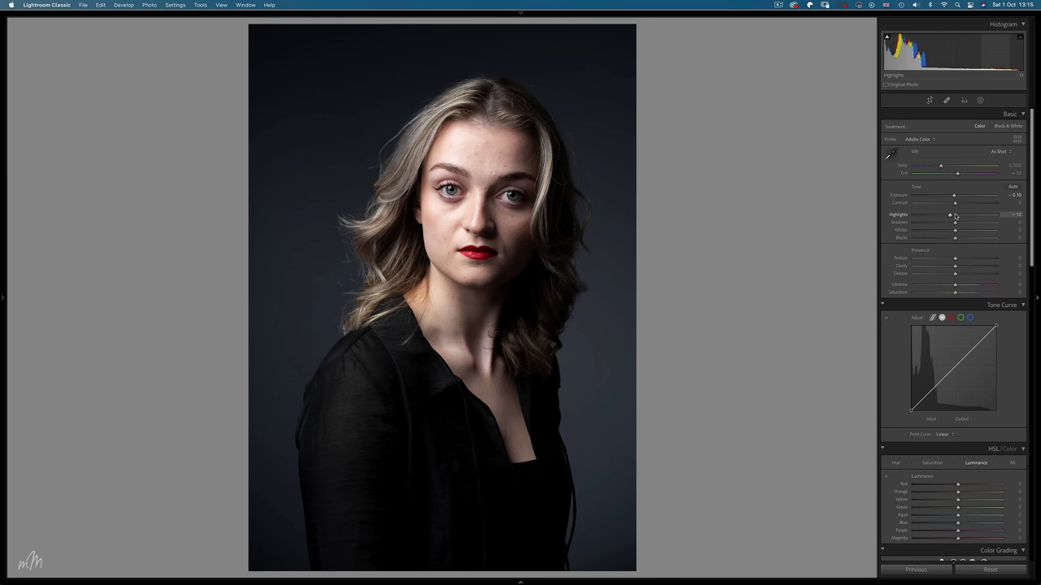
pyautogui.press('+')
pyautogui.press('+')
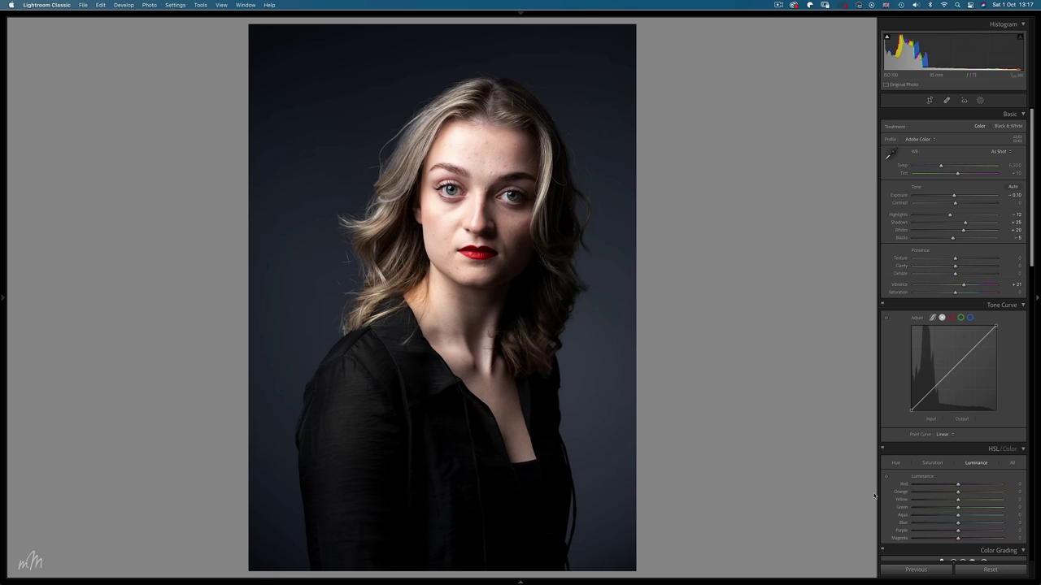
# Reduce the HSL saturation of Yellow to −10 and Blue to −15.
pyautogui.scroll(-3, 968, 462)
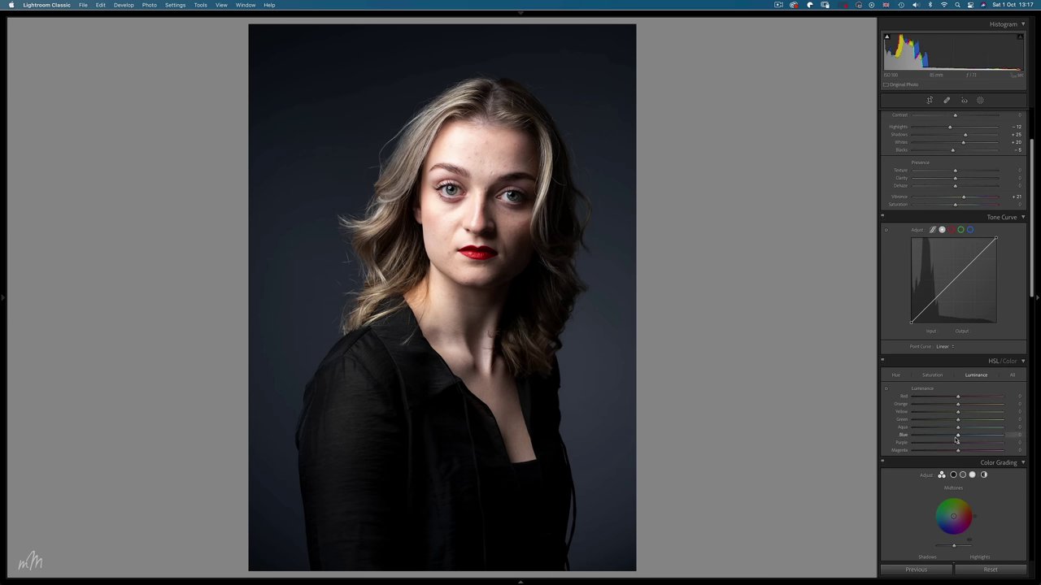
pyautogui.moveTo(958, 439); pyautogui.dragTo(980, 438)
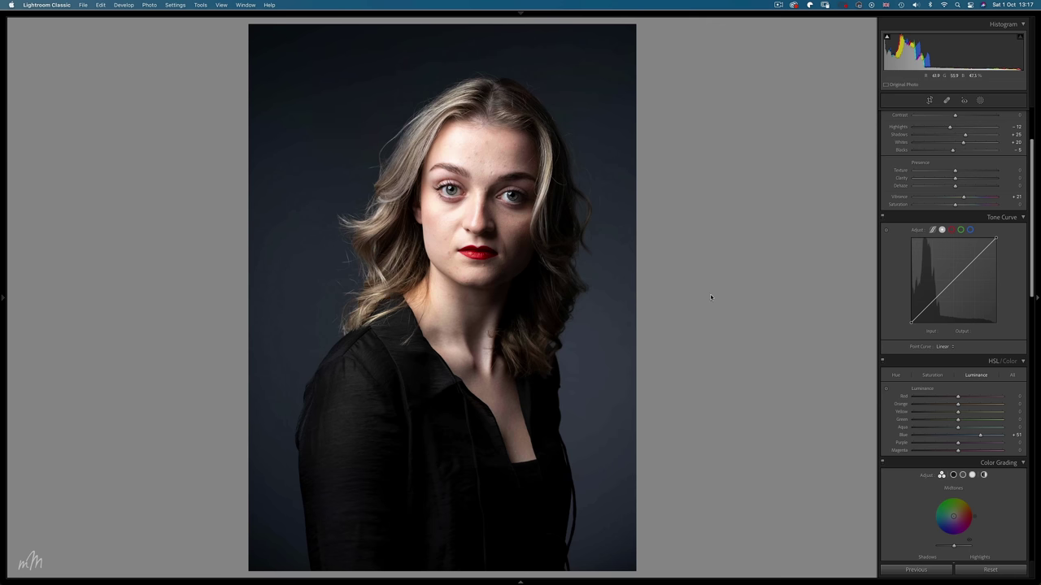
pyautogui.click(933, 377)
pyautogui.moveTo(961, 418); pyautogui.dragTo(954, 417)
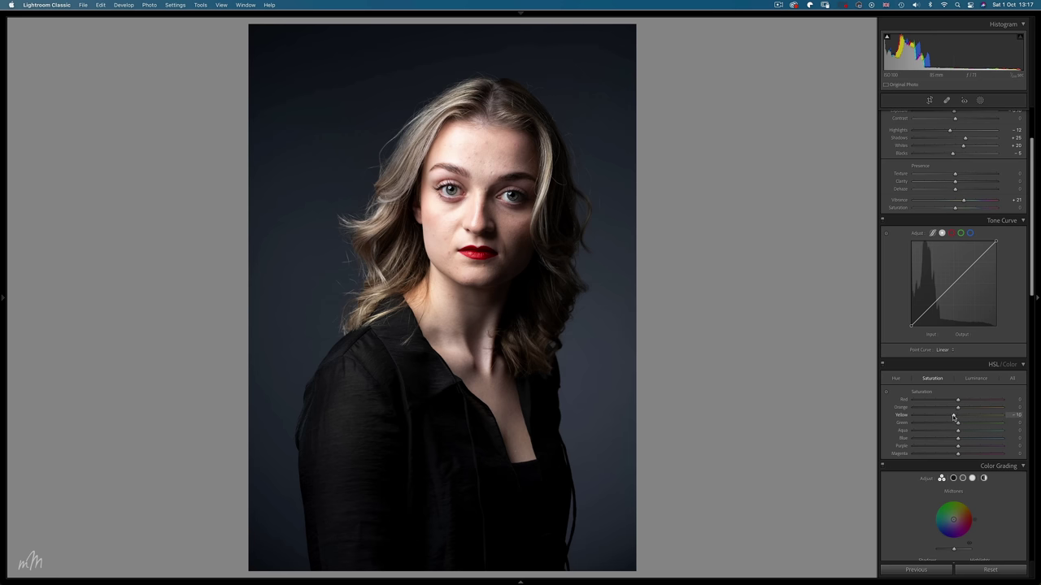
pyautogui.moveTo(957, 439); pyautogui.dragTo(951, 440)
# Open a copy with Lightroom adjustments in Affinity Photo at full window size and duplicate the Background layer.
pyautogui.press('z')
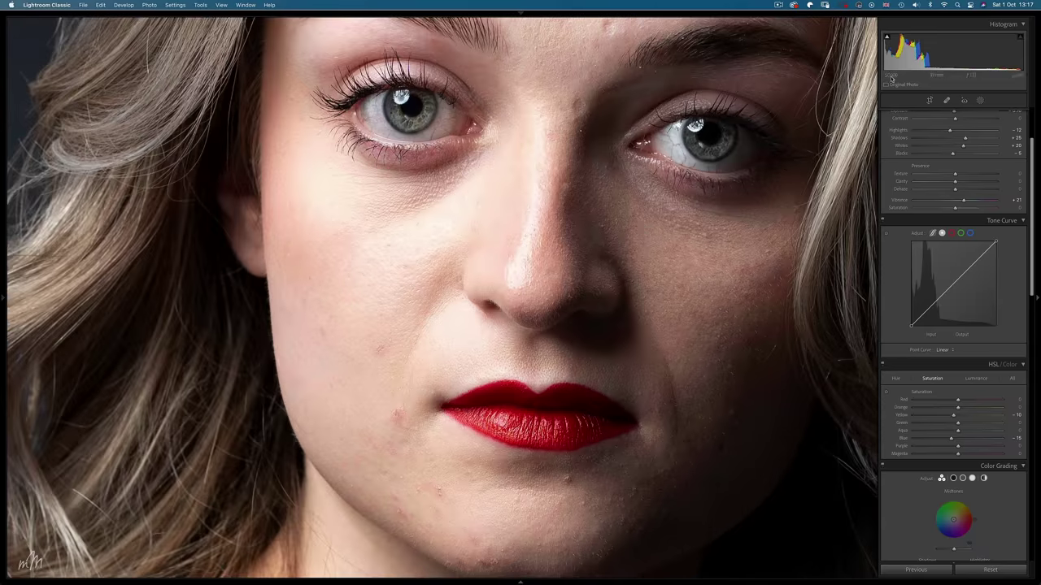
pyautogui.click(716, 148)
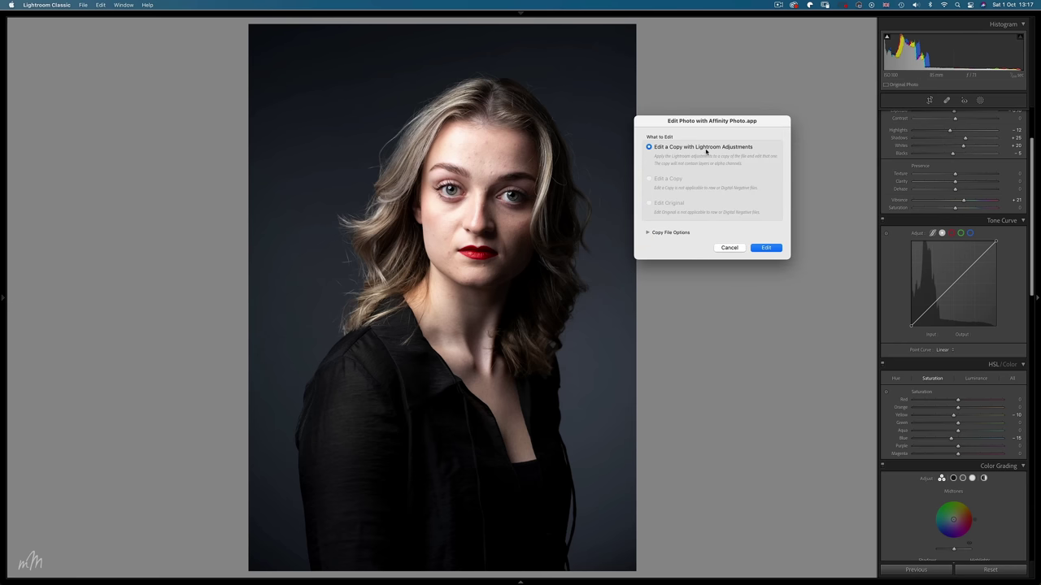
pyautogui.click(770, 248)
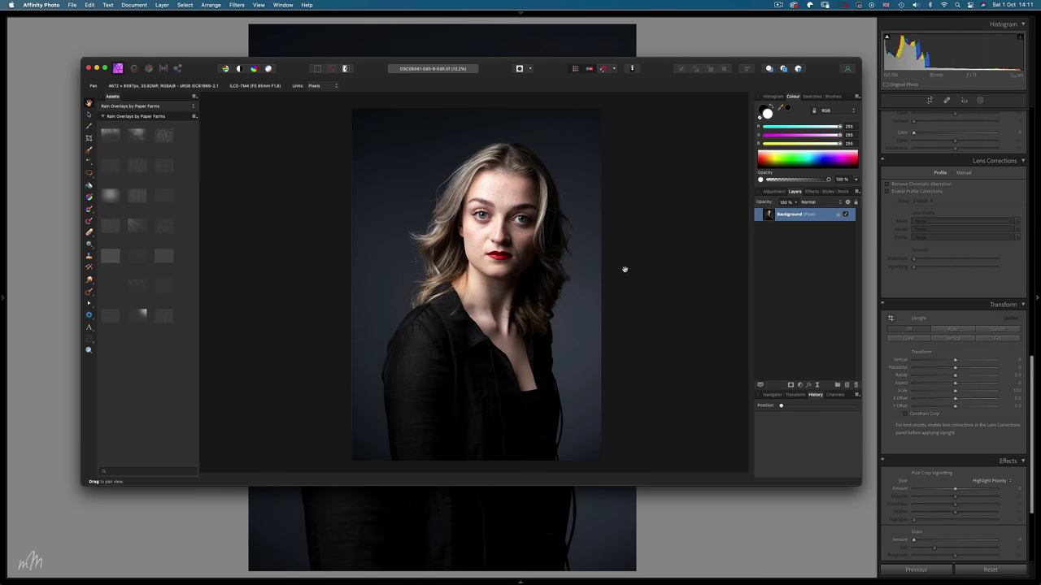
pyautogui.click(105, 70)
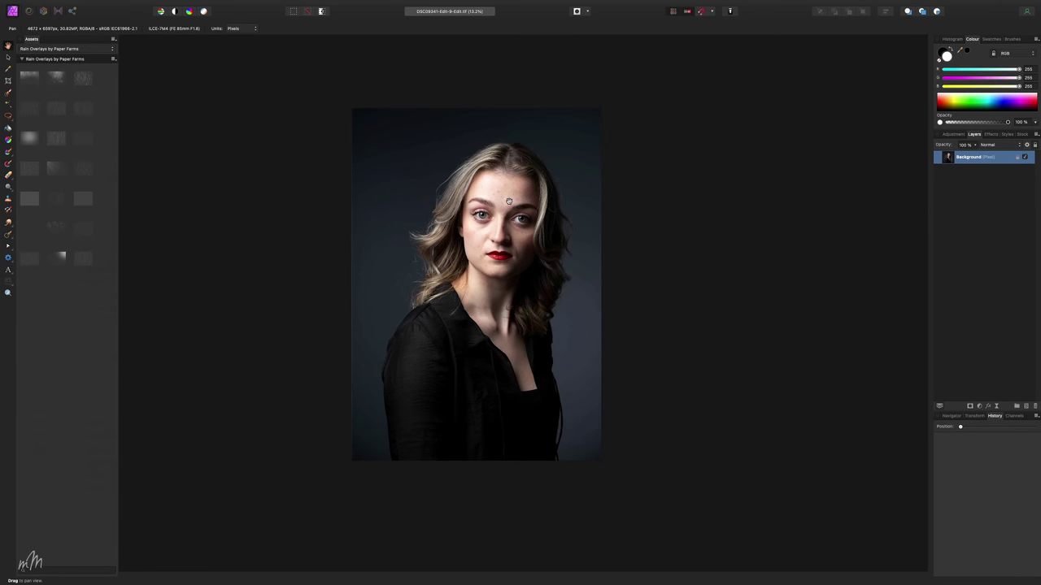
pyautogui.hotkey('ctrl', 'j')
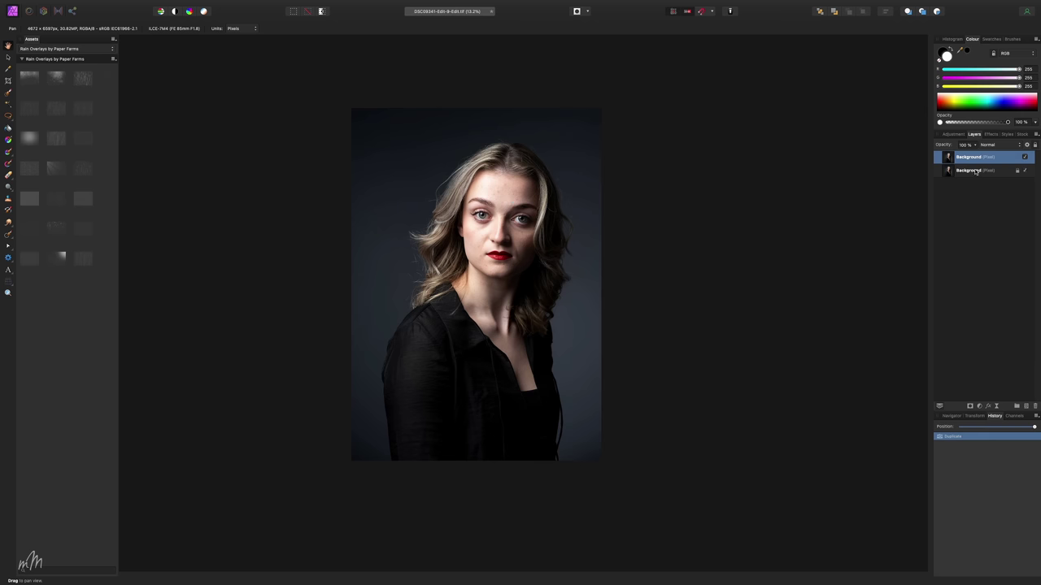
# Examine the portrait's skin and stray hairs at different magnifications, ending on a close view of the face.
pyautogui.hotkey('ctrl', '1')
pyautogui.scroll(5, 665, 297)
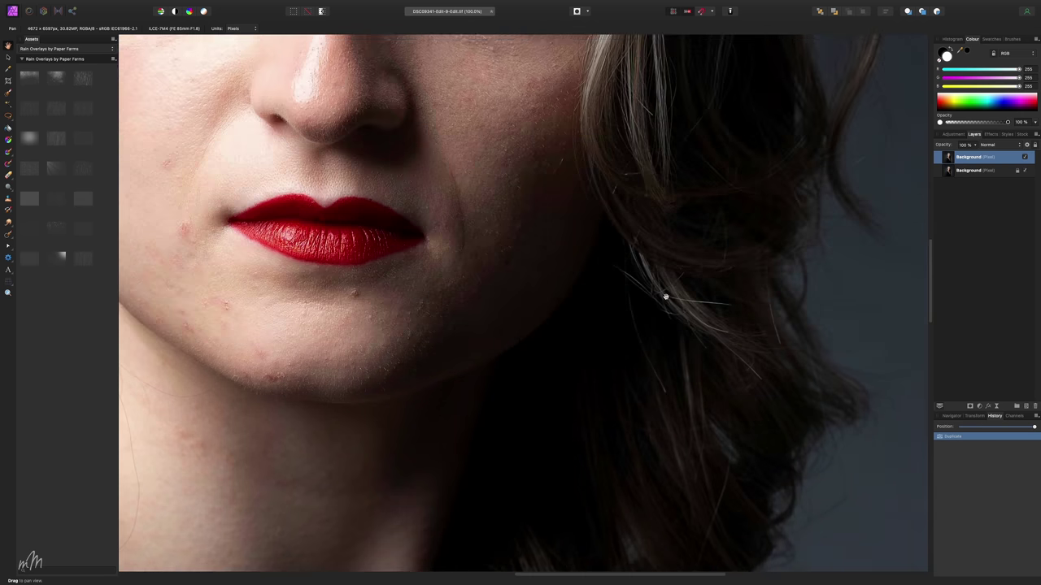
pyautogui.hotkey('ctrl', '0')
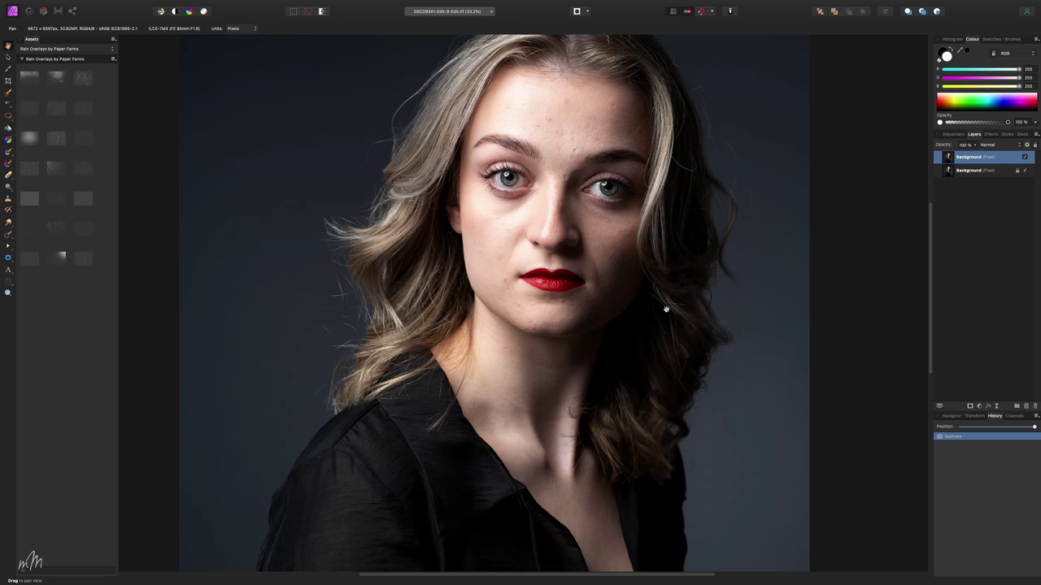
pyautogui.scroll(5, 704, 355)
pyautogui.scroll(-5, 704, 355)
pyautogui.scroll(3, 705, 355)
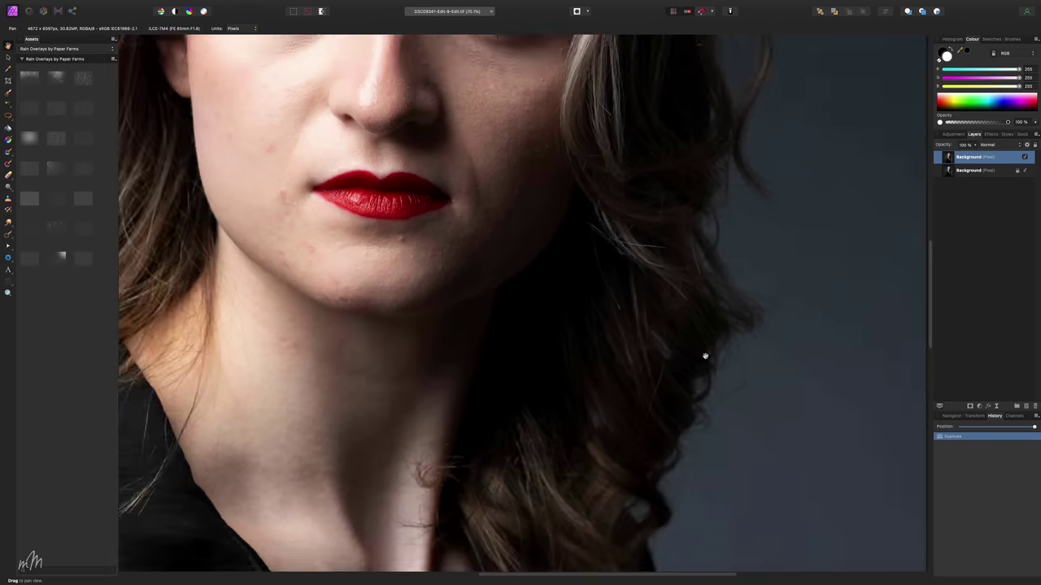
pyautogui.scroll(-4, 705, 356)
pyautogui.scroll(1, 704, 354)
pyautogui.scroll(-8, 701, 358)
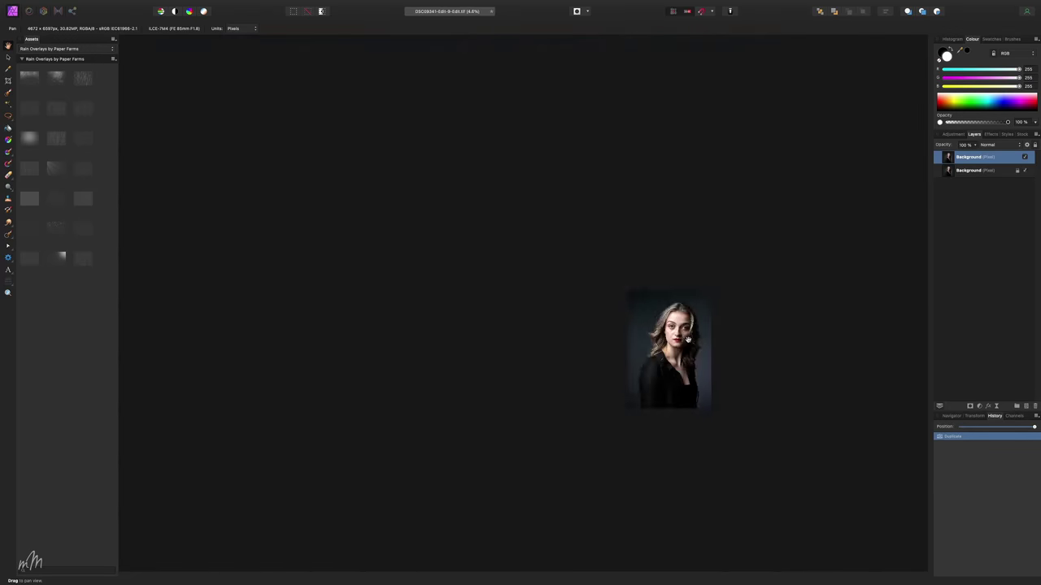
pyautogui.scroll(7, 687, 340)
pyautogui.scroll(-2, 688, 341)
pyautogui.scroll(1, 688, 342)
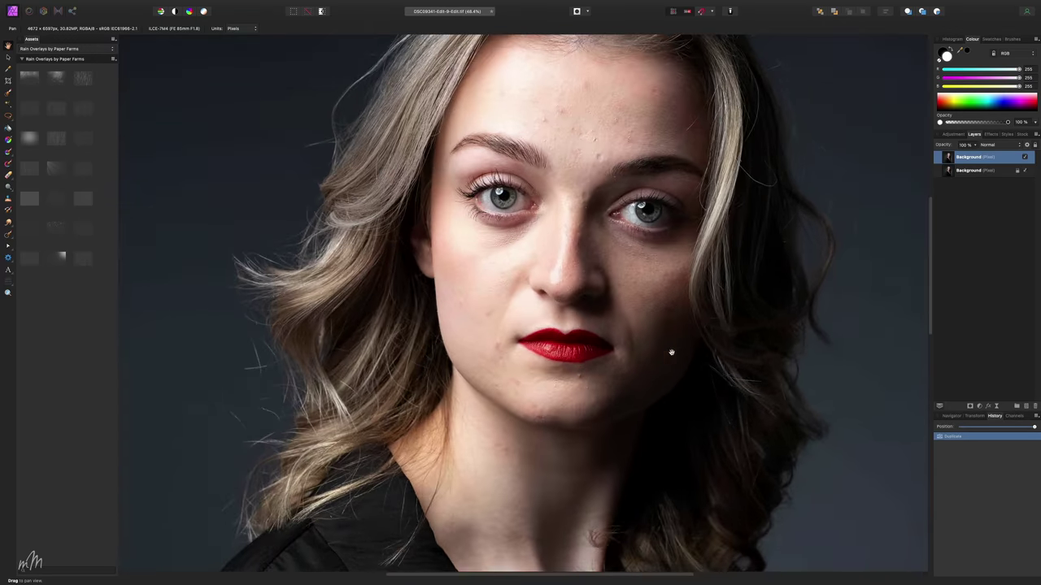
# Activate the Inpainting Brush Tool with its opacity at 100%.
pyautogui.click(8, 234)
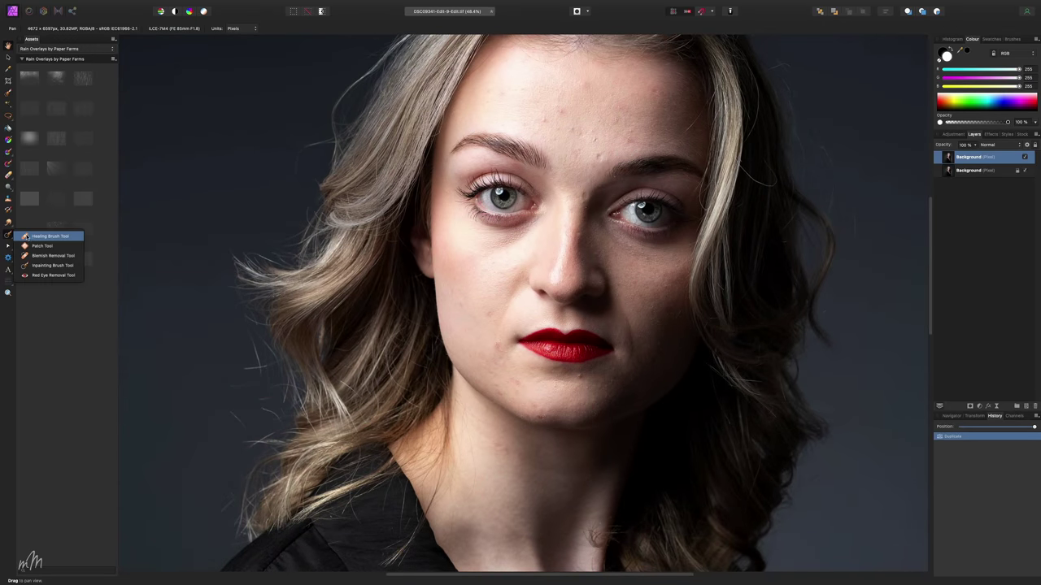
pyautogui.click(58, 266)
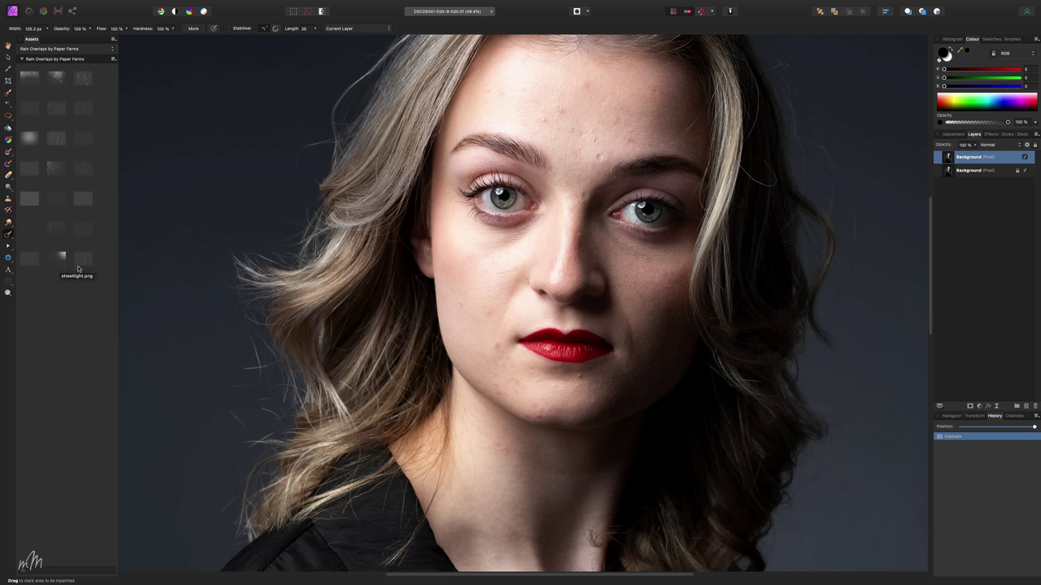
pyautogui.click(89, 29)
pyautogui.moveTo(89, 38)
pyautogui.mouseDown()
pyautogui.moveTo(52, 39)
pyautogui.moveTo(90, 39)
pyautogui.mouseUp()
# Apply Frequency Separation to the duplicated layer using the Gaussian method with a 5 px radius.
pyautogui.moveTo(273, 8)
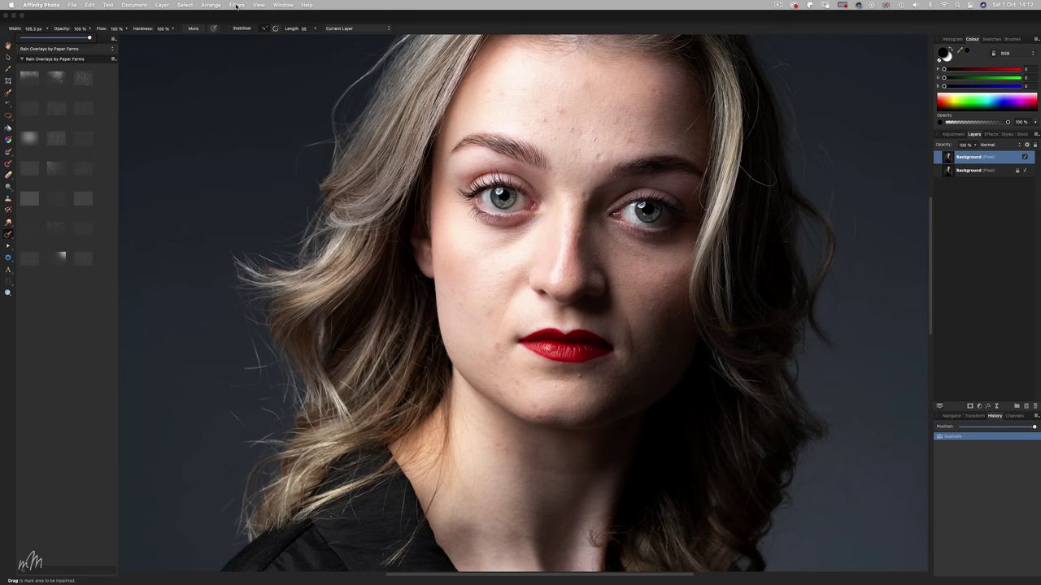
pyautogui.click(236, 5)
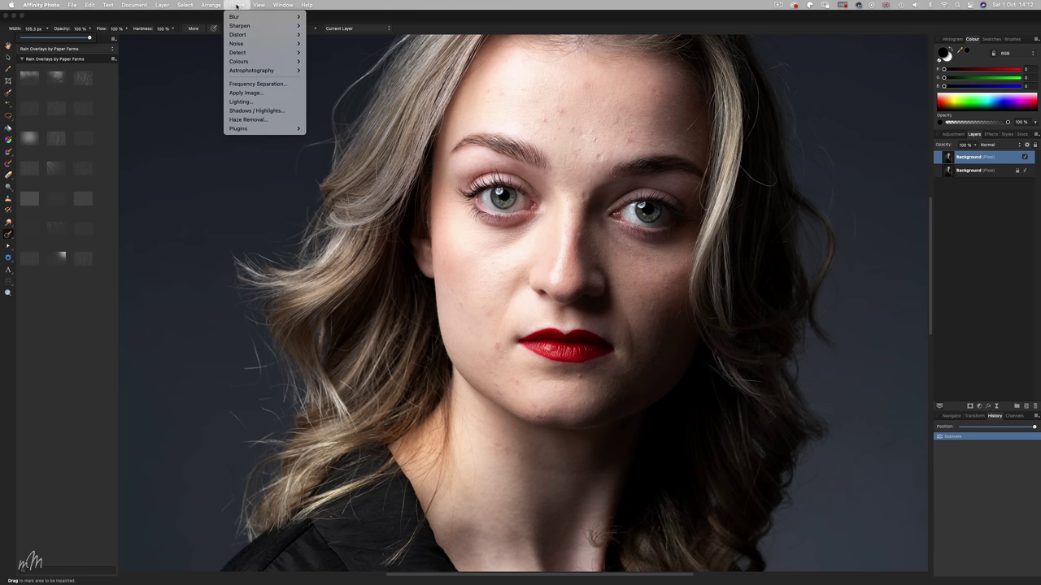
pyautogui.click(265, 84)
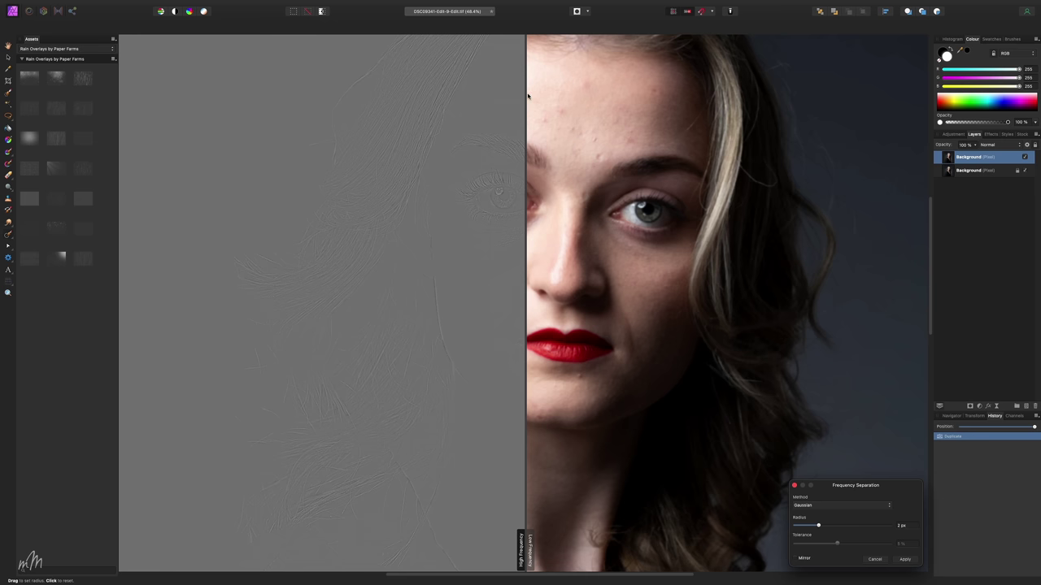
pyautogui.moveTo(526, 95); pyautogui.dragTo(565, 110)
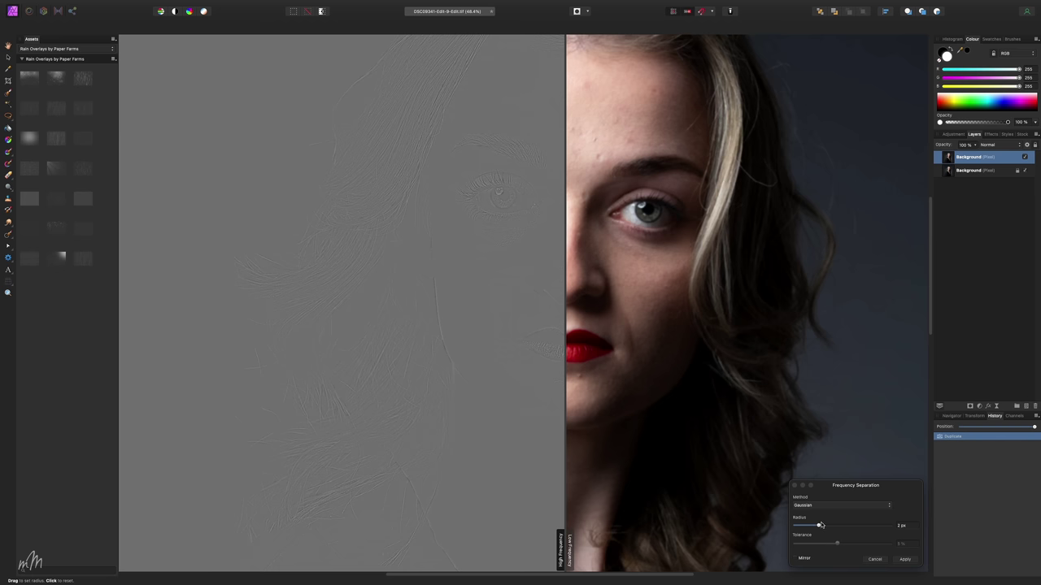
pyautogui.moveTo(819, 527); pyautogui.dragTo(850, 527)
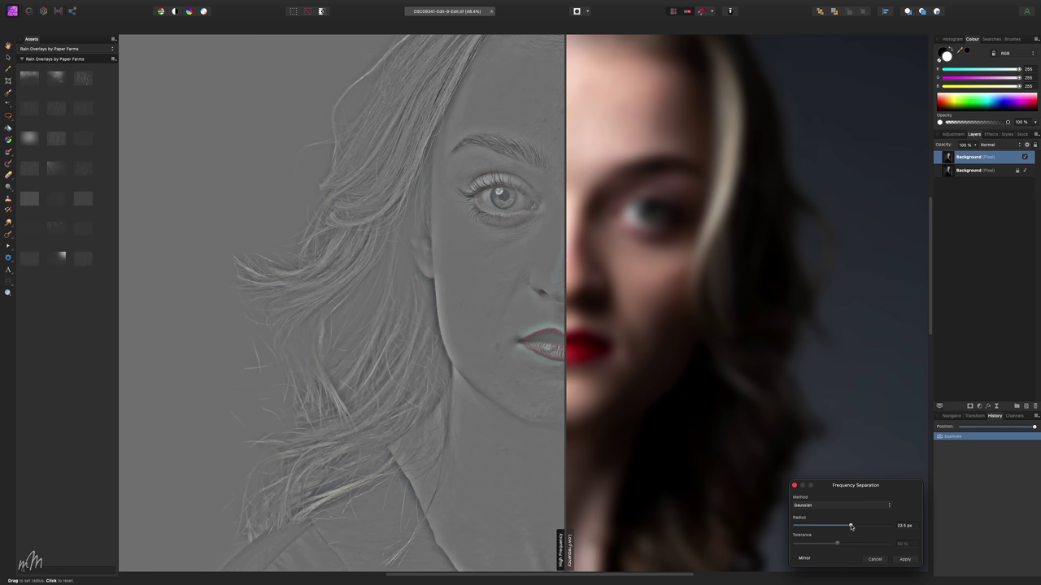
pyautogui.moveTo(849, 527); pyautogui.dragTo(824, 527)
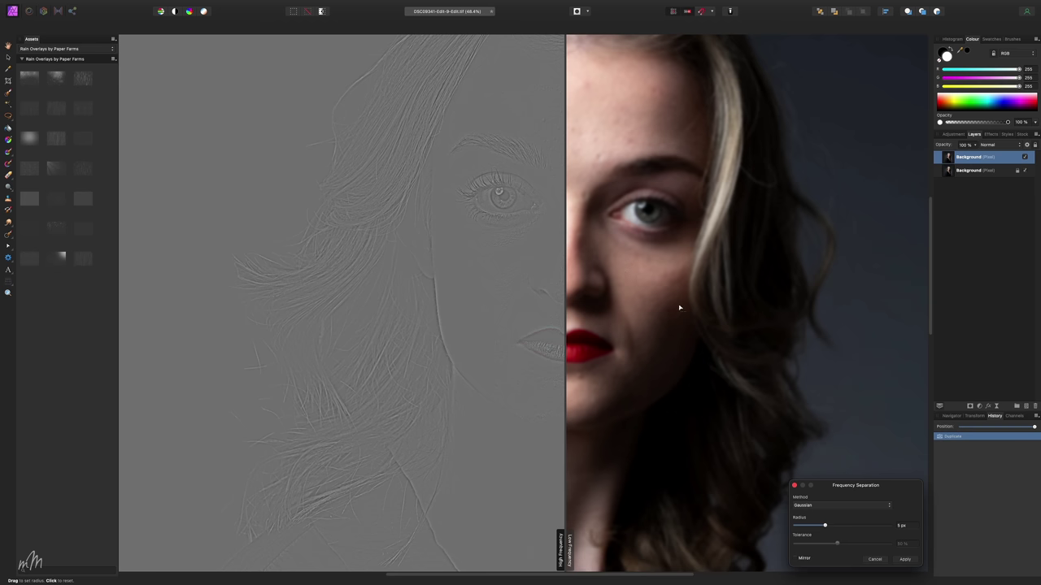
pyautogui.click(905, 559)
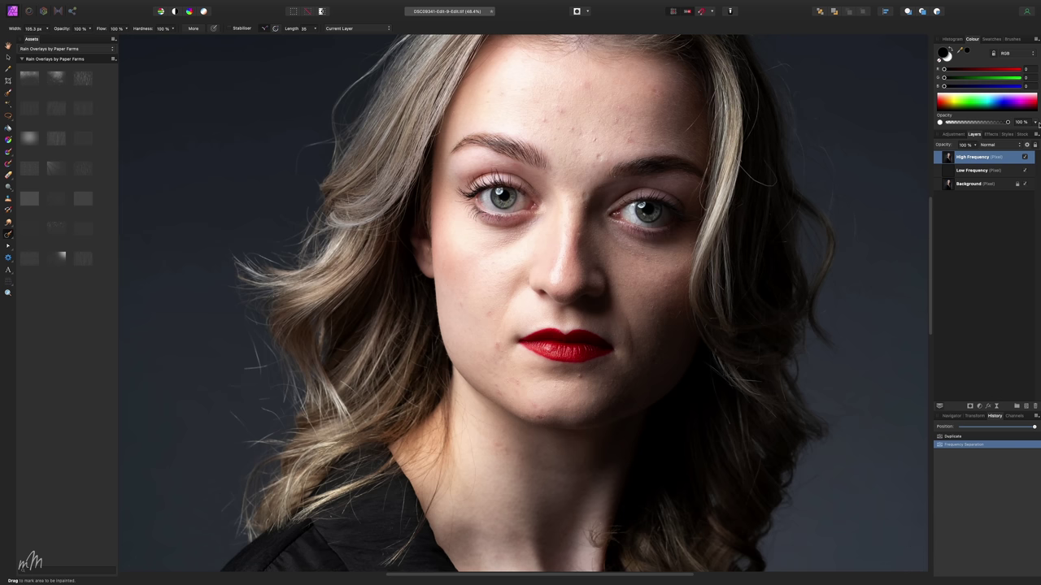
# Add a default Black & White adjustment above the frequency layers and set its Red value to −100%.
pyautogui.click(952, 134)
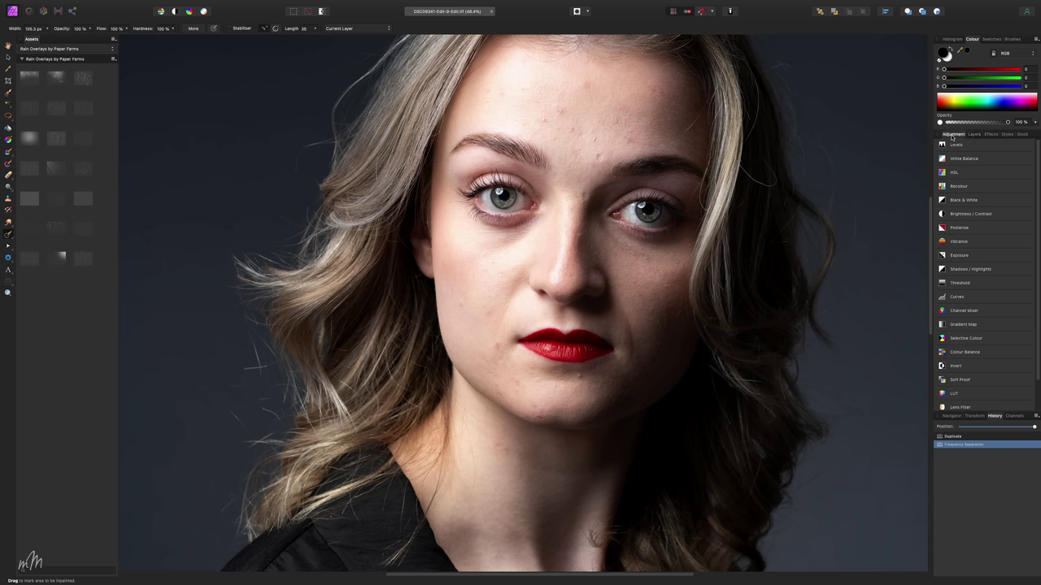
pyautogui.click(958, 203)
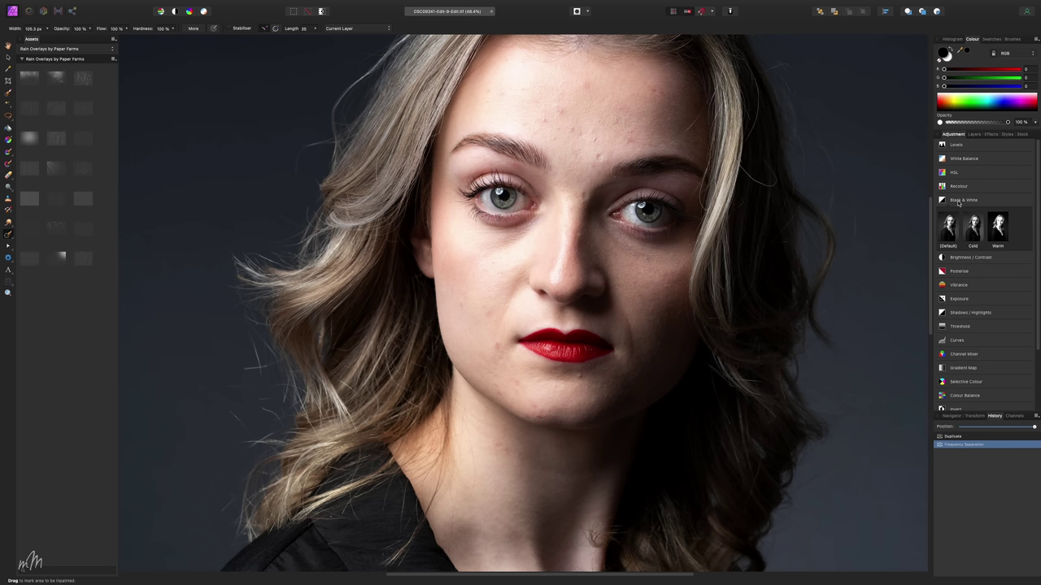
pyautogui.click(949, 228)
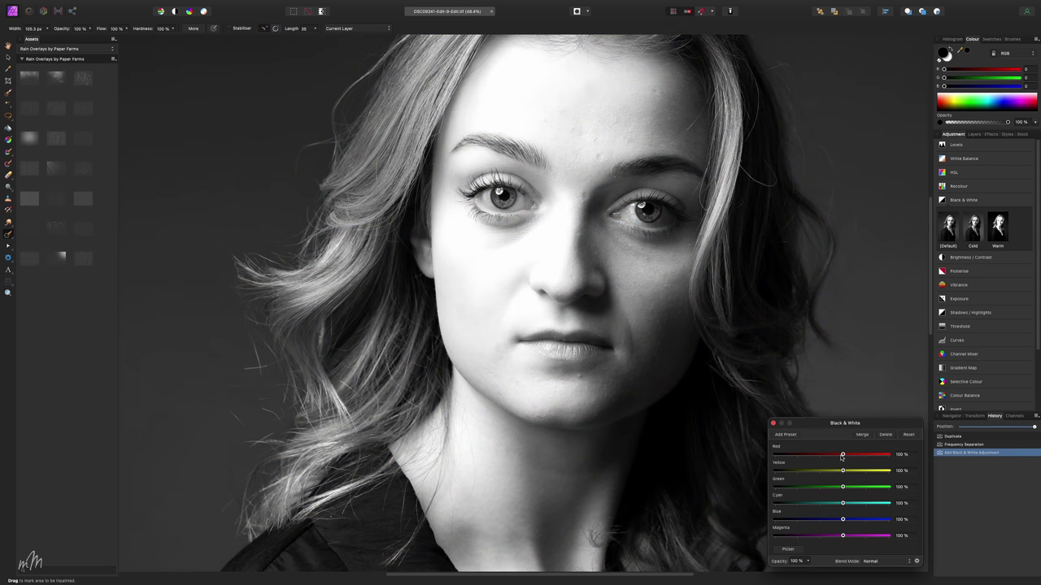
pyautogui.moveTo(842, 455); pyautogui.dragTo(798, 461)
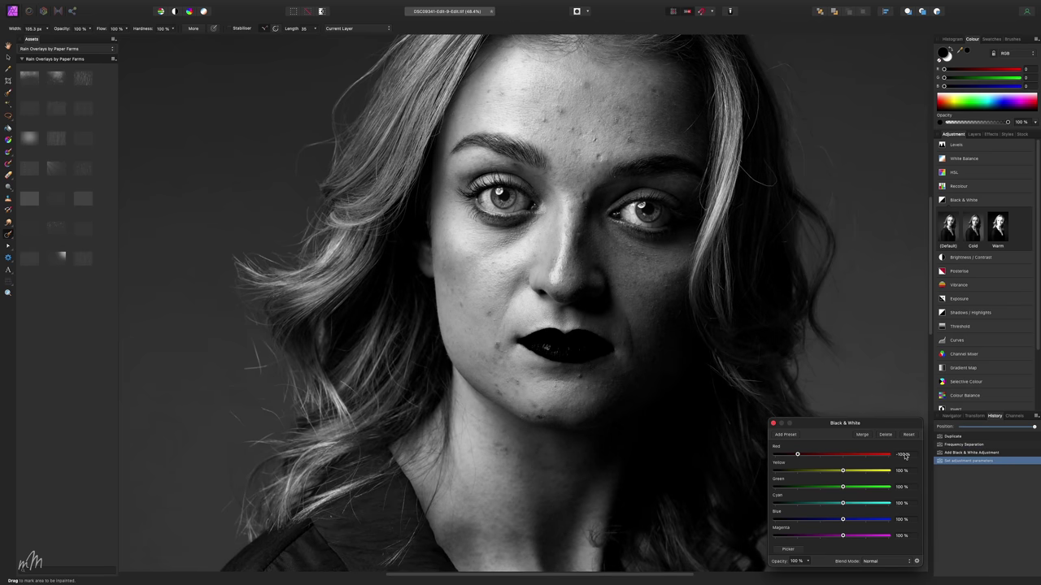
pyautogui.click(773, 424)
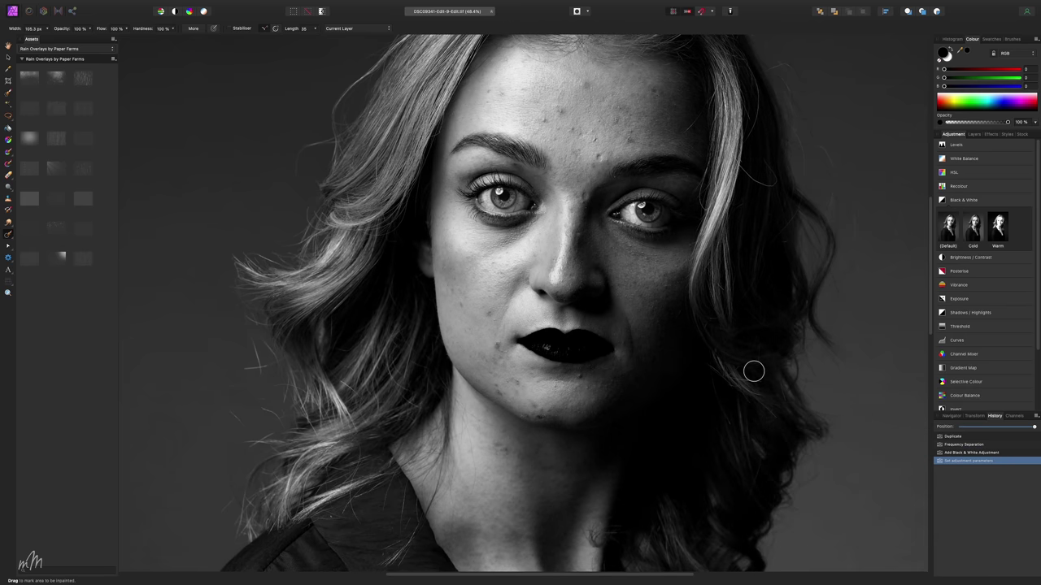
# Inspect the skin blemishes on the face and forehead up close and bring up the layer stack.
pyautogui.scroll(5, 612, 285)
pyautogui.scroll(8, 596, 321)
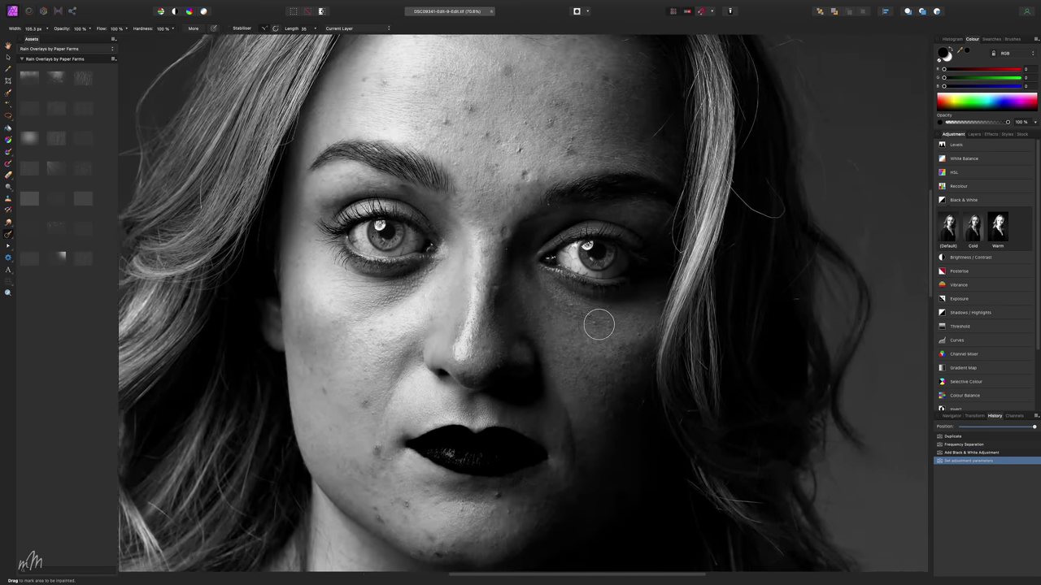
pyautogui.scroll(-9, 591, 340)
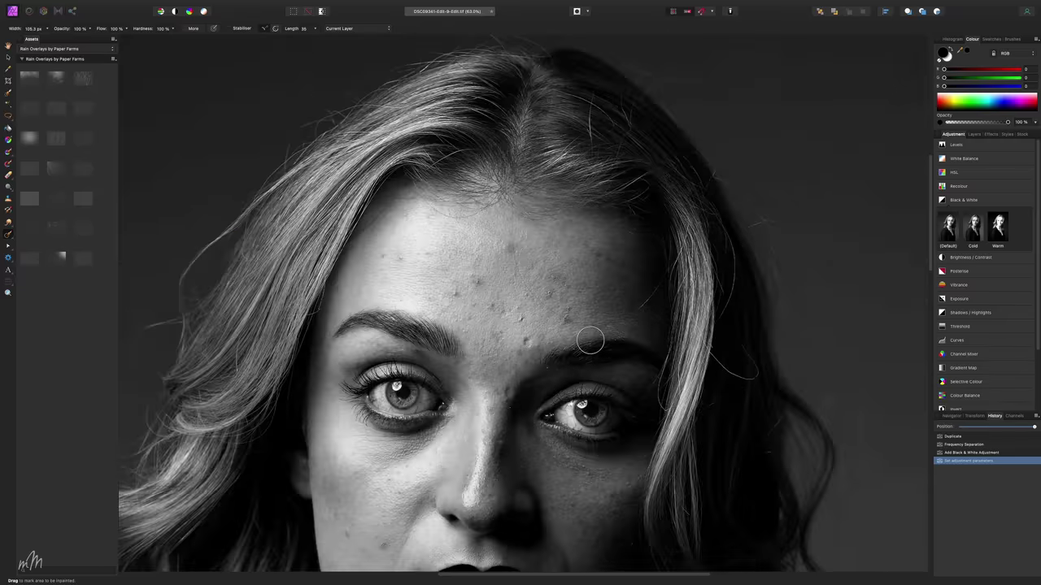
pyautogui.click(975, 135)
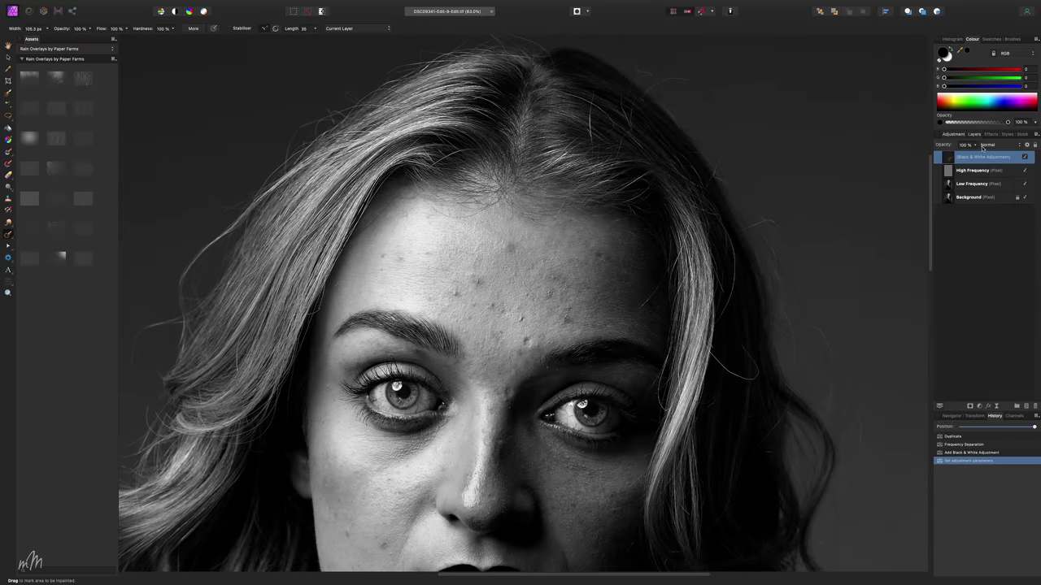
# Compare the portrait's skin with and without the Black & White adjustment by toggling its visibility off and back on.
pyautogui.click(1025, 157)
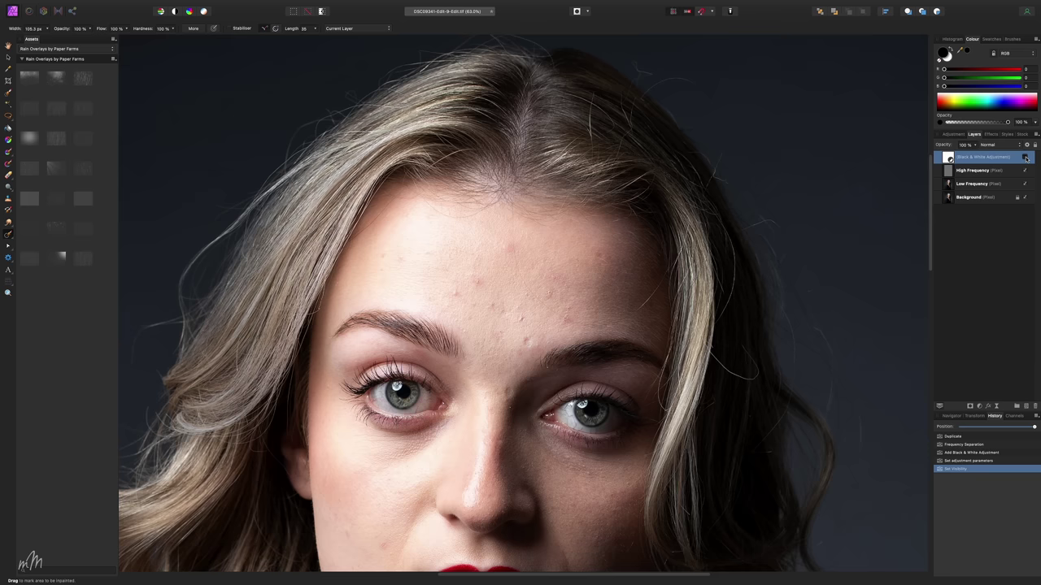
pyautogui.click(1025, 157)
pyautogui.scroll(-4, 817, 284)
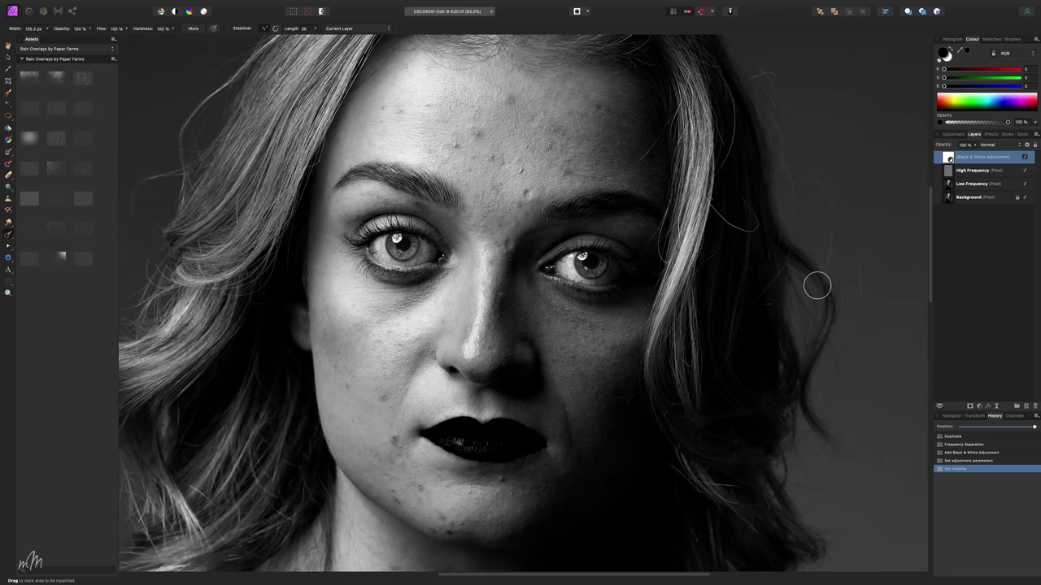
pyautogui.scroll(4, 748, 225)
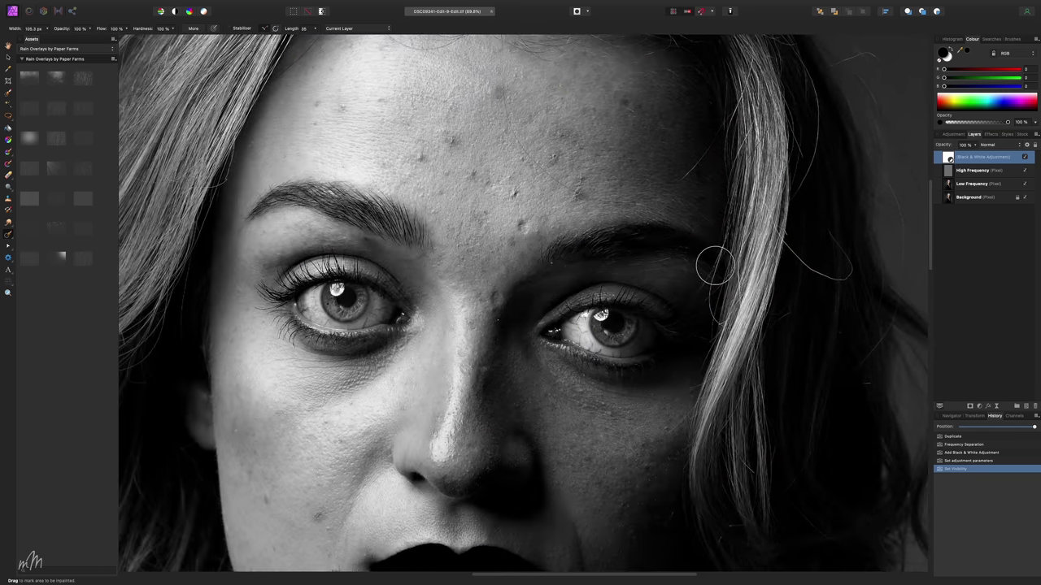
# Select the Low Frequency layer and activate the Healing Brush Tool.
pyautogui.click(983, 183)
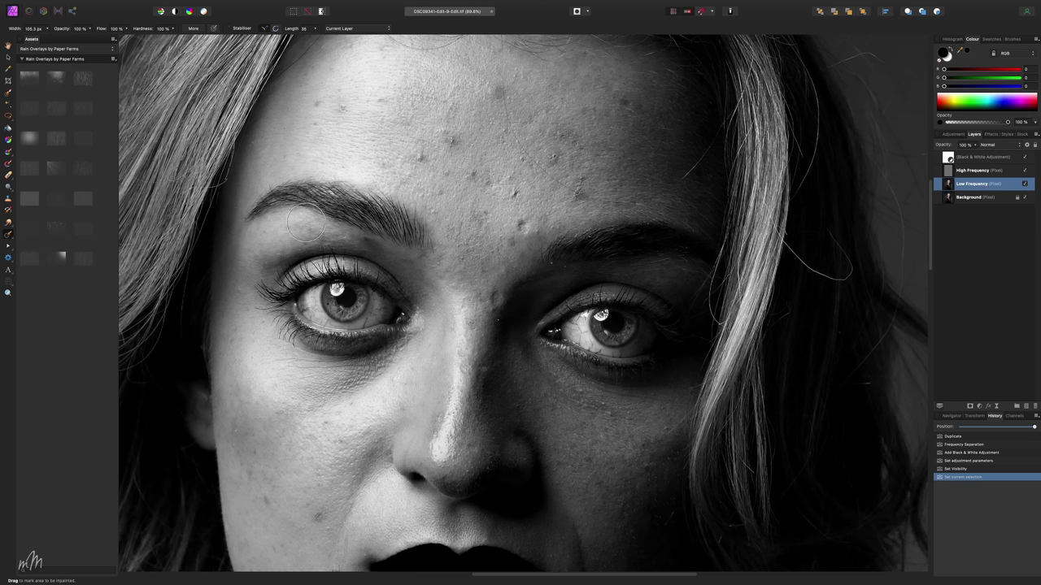
pyautogui.click(7, 236)
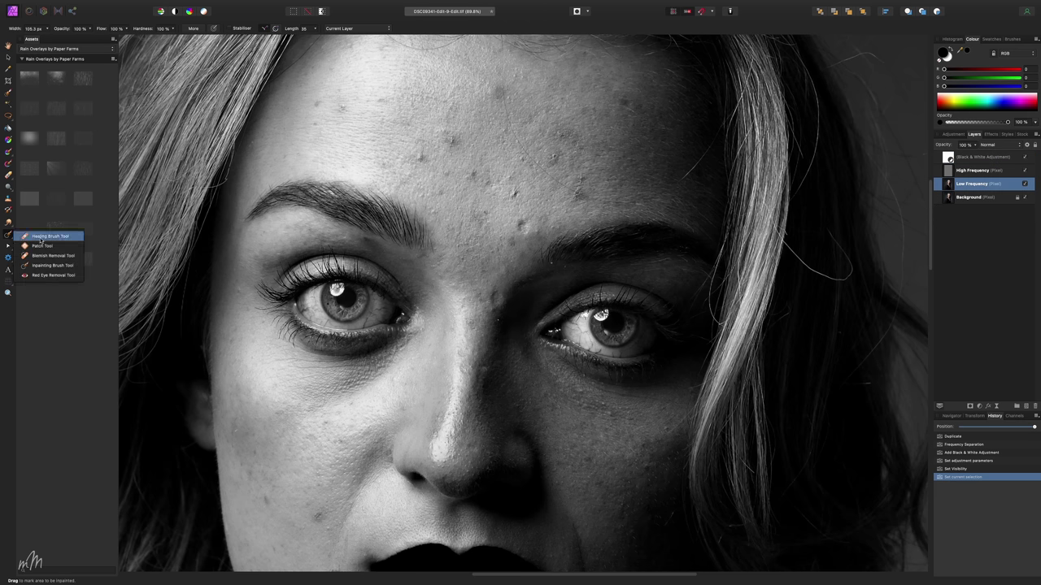
pyautogui.click(40, 237)
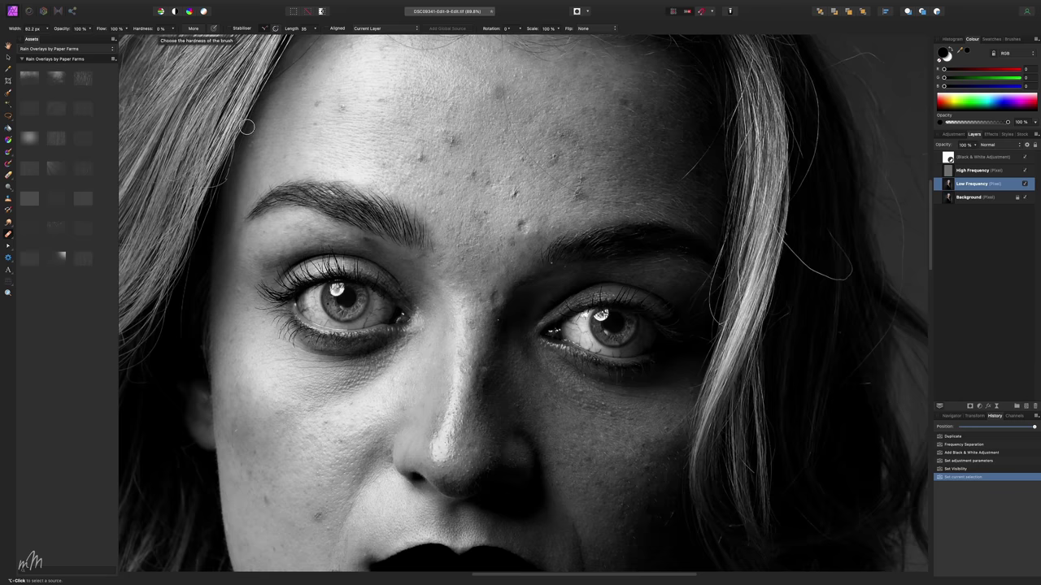
# Enlarge the healing brush to about 109 px, sample clean cheek skin, and heal the dark blemishes beside the mouth and on the cheek above.
pyautogui.scroll(-5, 357, 294)
pyautogui.scroll(4, 339, 346)
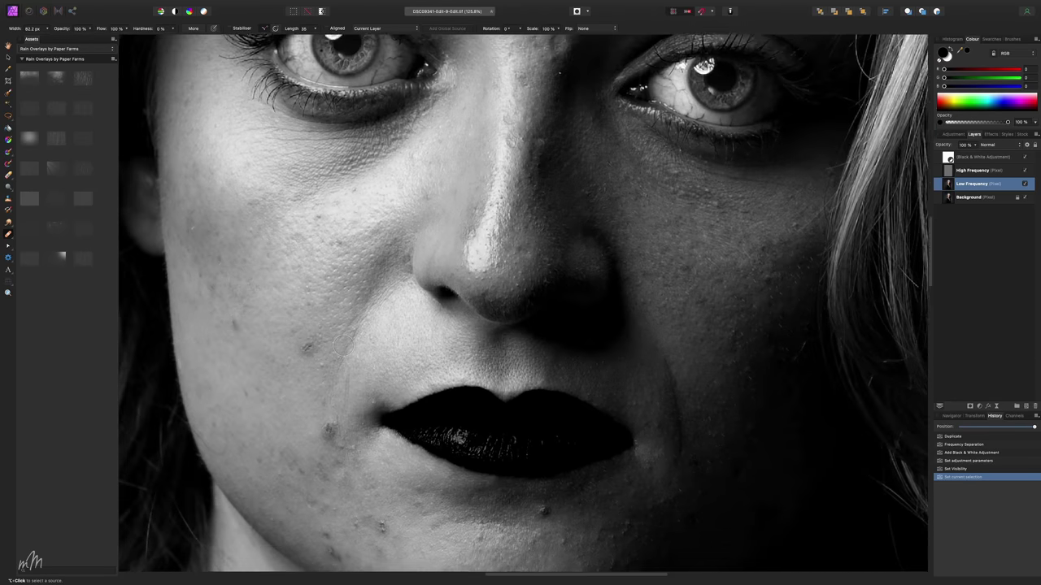
pyautogui.scroll(-3, 339, 345)
pyautogui.scroll(-4, 339, 346)
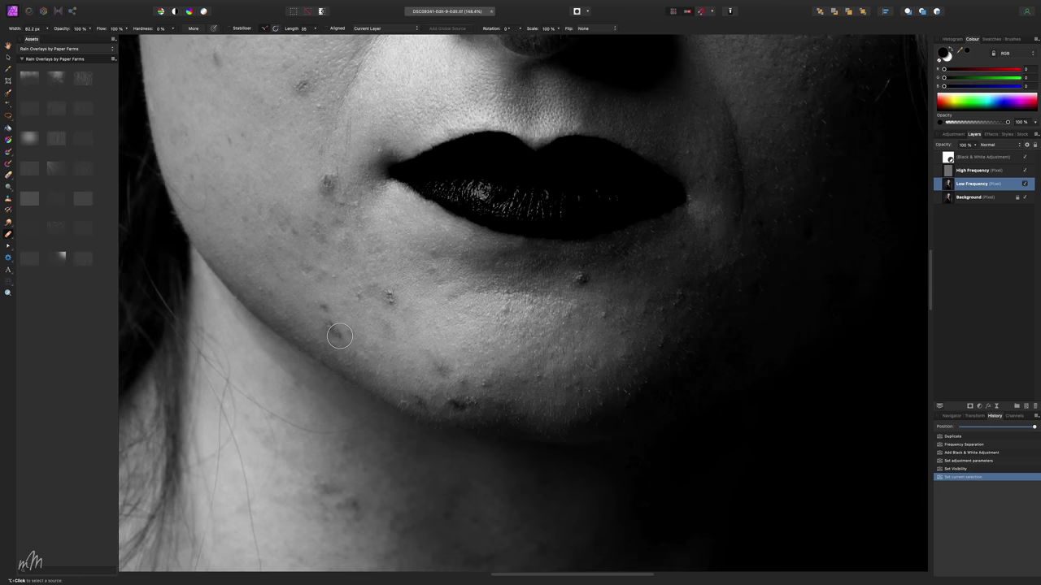
pyautogui.hscroll(-2, 339, 346)
pyautogui.scroll(1, 339, 345)
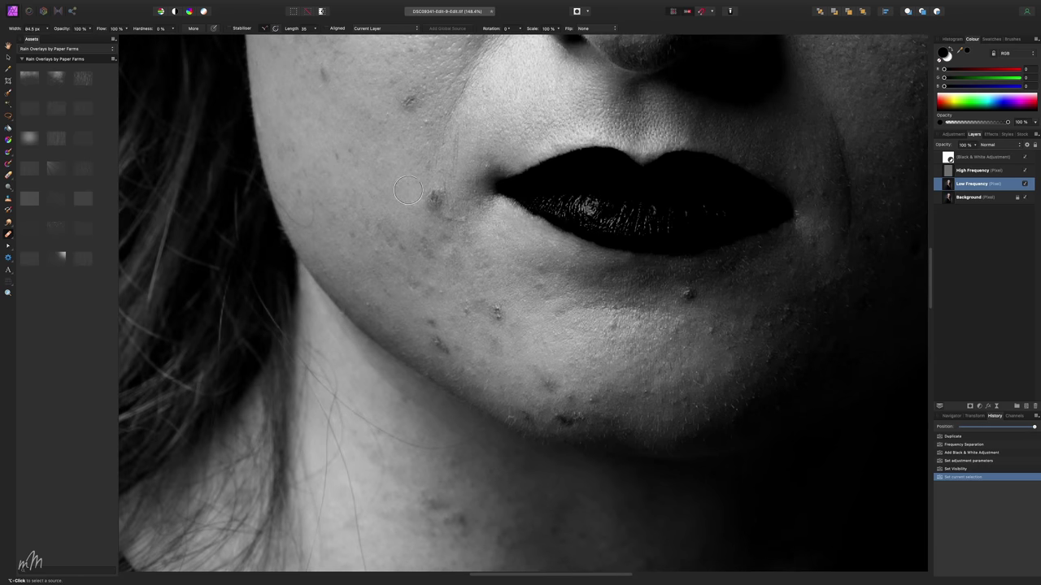
pyautogui.press(']')
pyautogui.keyDown('alt'); pyautogui.click(400, 186); pyautogui.keyUp('alt')
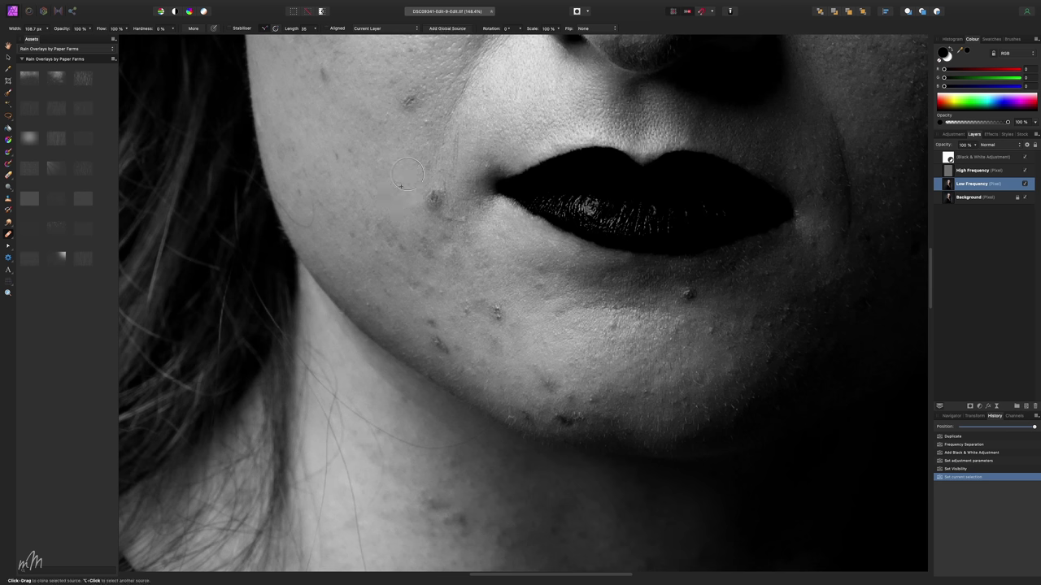
pyautogui.moveTo(433, 208); pyautogui.dragTo(435, 202)
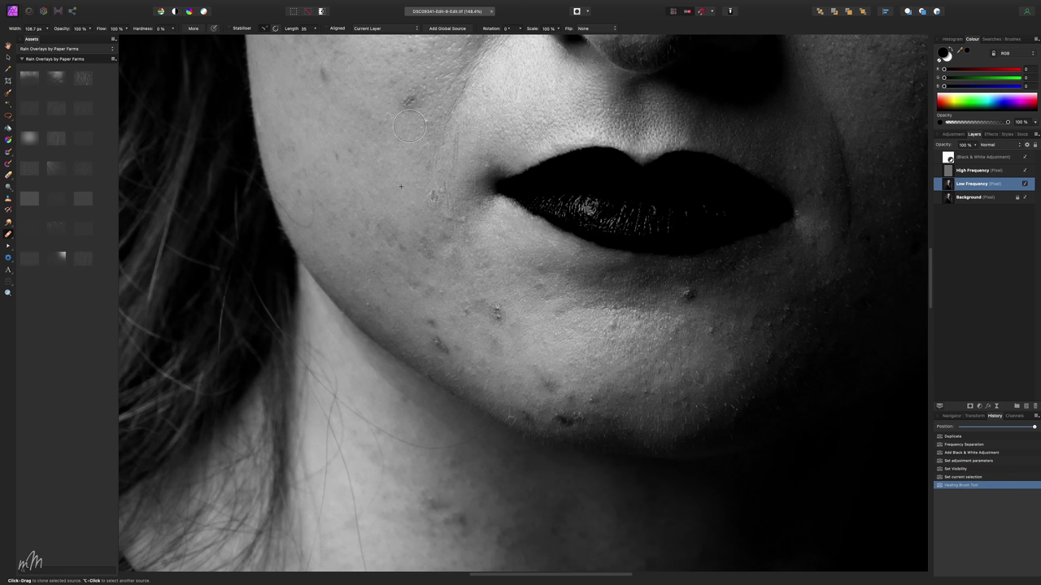
pyautogui.click(407, 102)
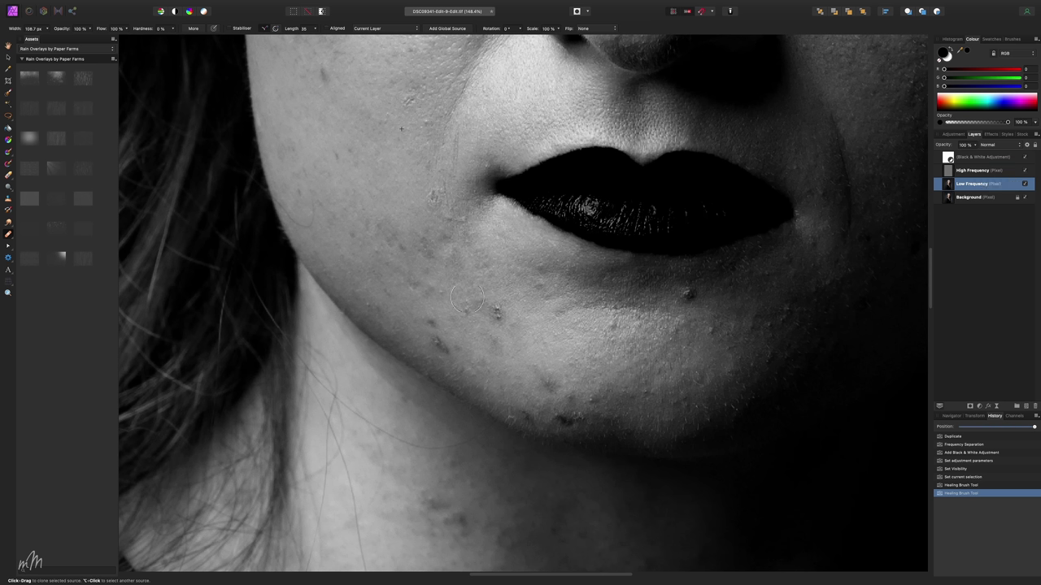
# Heal the cluster of dark spots on the lower cheek and the blemishes on the chin below the mouth.
pyautogui.click(410, 250)
pyautogui.click(396, 245)
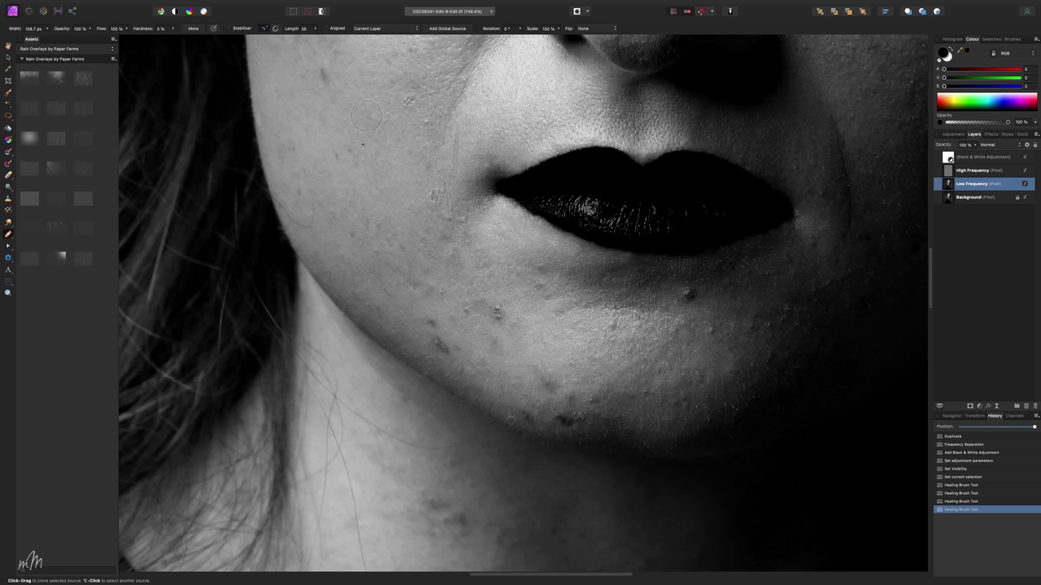
pyautogui.click(497, 312)
pyautogui.click(497, 315)
pyautogui.click(498, 315)
pyautogui.click(543, 380)
pyautogui.click(546, 386)
pyautogui.click(546, 385)
pyautogui.click(537, 292)
pyautogui.click(542, 270)
pyautogui.click(480, 374)
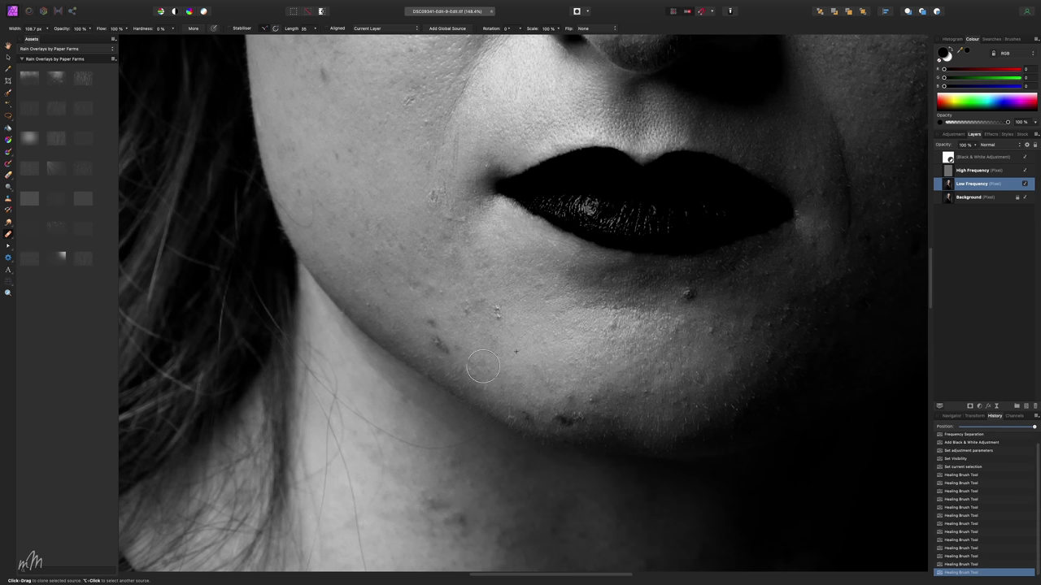
# Heal the remaining dark spots along the jawline and on the lower edge of the chin.
pyautogui.click(440, 345)
pyautogui.click(445, 348)
pyautogui.click(464, 338)
pyautogui.click(475, 307)
pyautogui.click(472, 242)
pyautogui.click(567, 418)
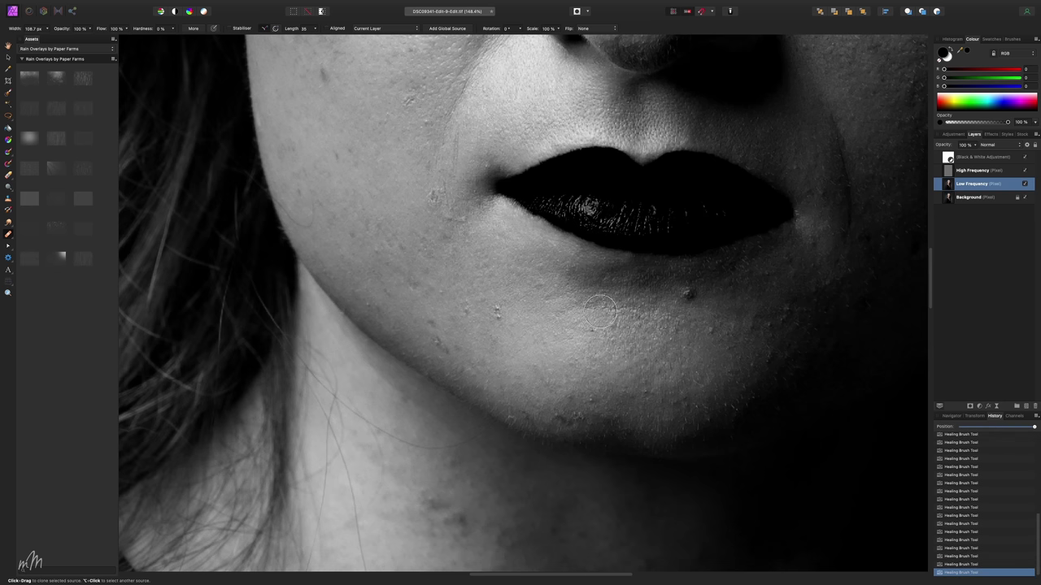
# Heal the small dark spots on the brightly lit cheek beneath the eye.
pyautogui.hscroll(5, 730, 274)
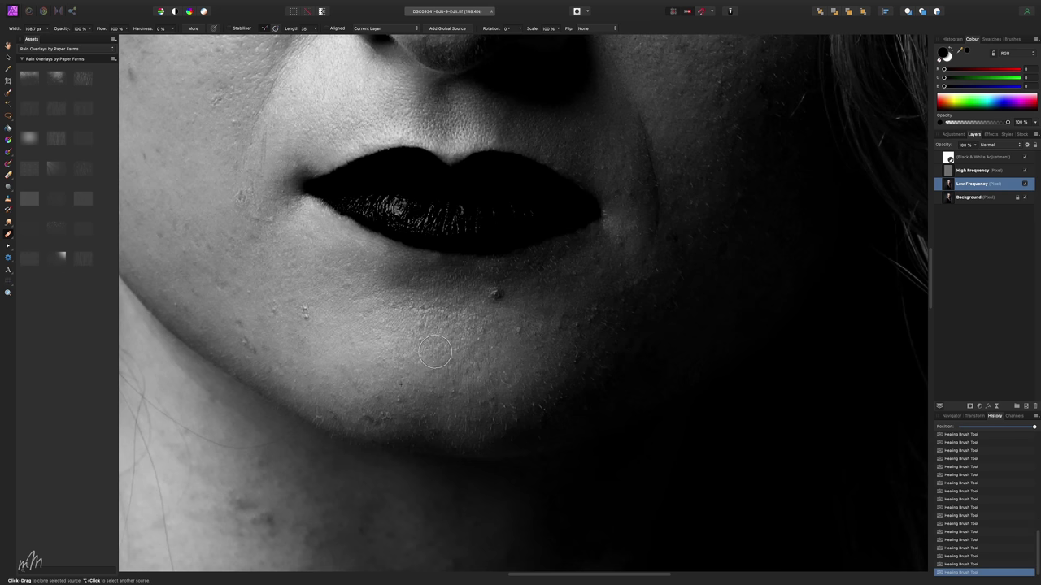
pyautogui.scroll(5, 430, 352)
pyautogui.scroll(-2, 434, 355)
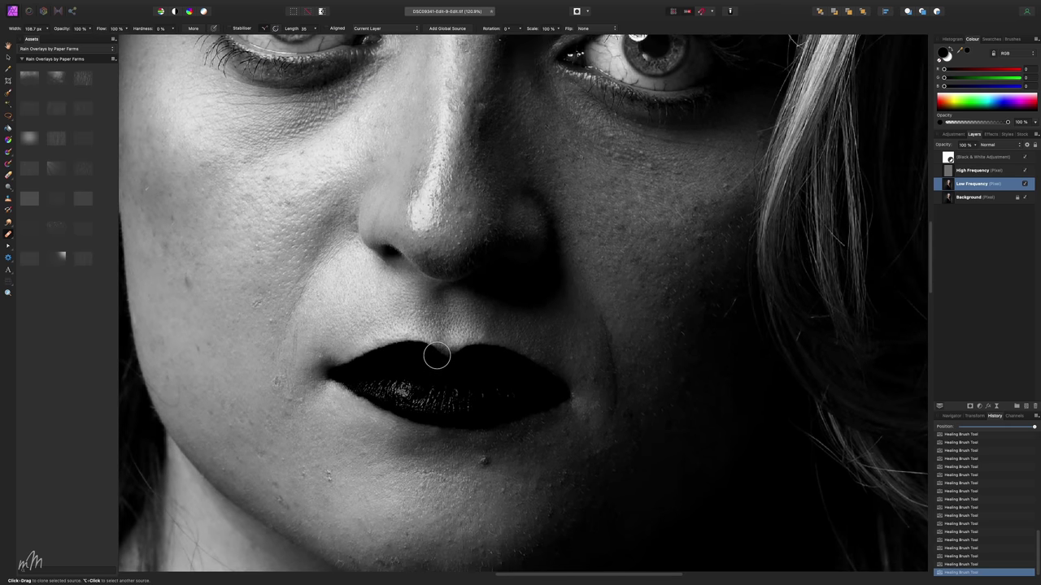
pyautogui.scroll(4, 435, 358)
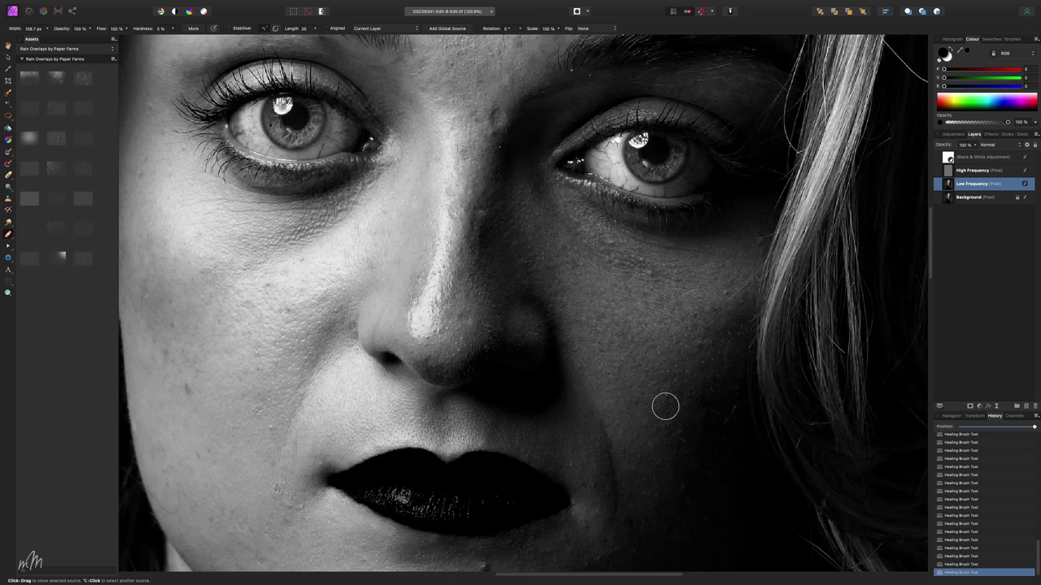
pyautogui.click(188, 391)
pyautogui.moveTo(219, 315); pyautogui.dragTo(221, 324)
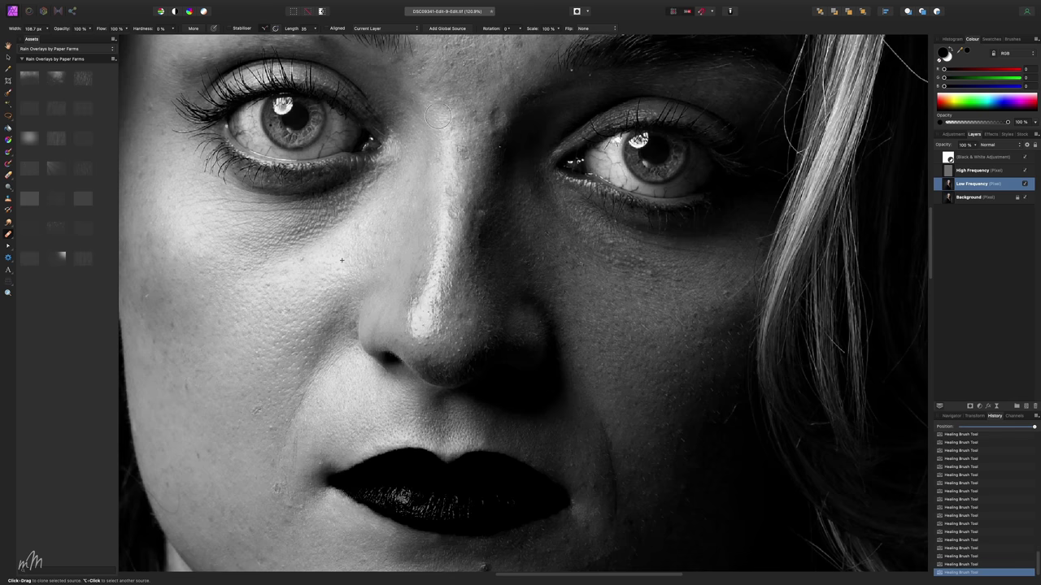
pyautogui.keyDown('alt'); pyautogui.click(457, 293); pyautogui.keyUp('alt')
# Reduce the healing brush to about 82 px and paint over the bright highlight from the nose tip up the bridge.
pyautogui.scroll(5, 459, 328)
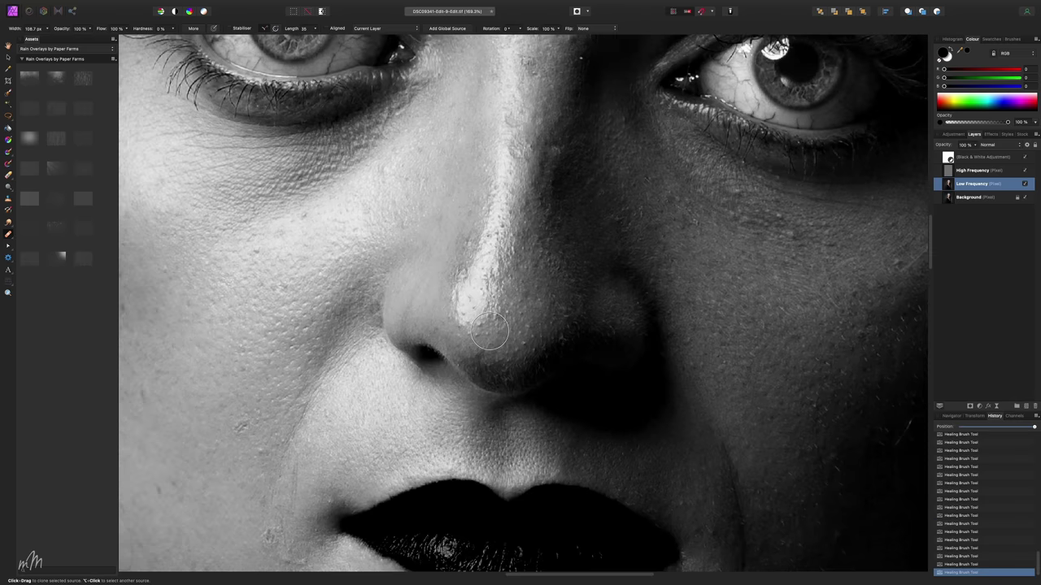
pyautogui.press('[')
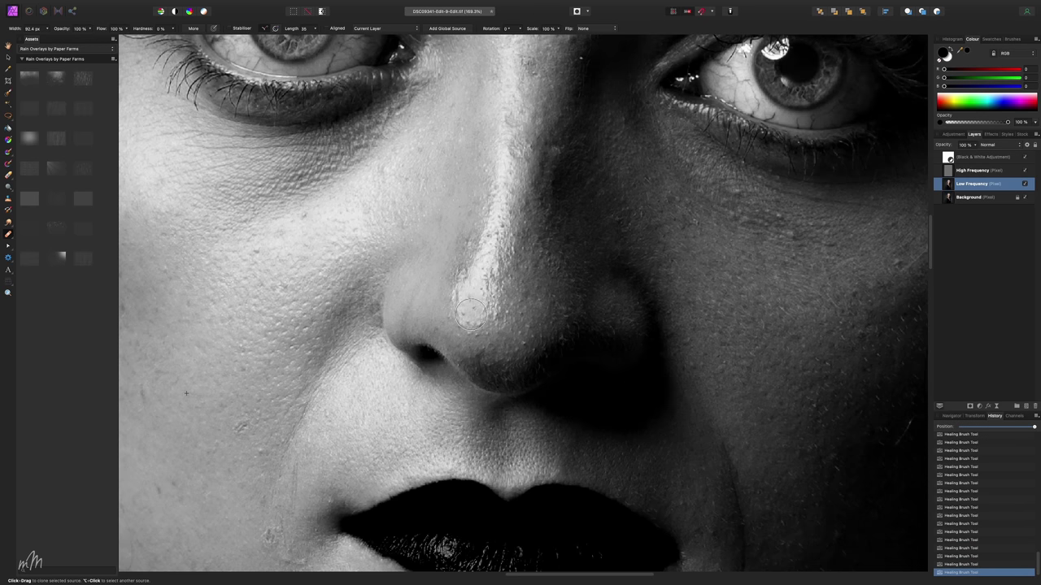
pyautogui.moveTo(470, 313)
pyautogui.mouseDown()
pyautogui.moveTo(496, 213)
pyautogui.moveTo(506, 247)
pyautogui.moveTo(490, 306)
pyautogui.moveTo(475, 322)
pyautogui.moveTo(461, 303)
pyautogui.moveTo(471, 260)
pyautogui.moveTo(496, 267)
pyautogui.moveTo(503, 140)
pyautogui.mouseUp()
# Try lowering the Healing Brush opacity to 50%.
pyautogui.scroll(-5, 547, 136)
pyautogui.scroll(3, 547, 132)
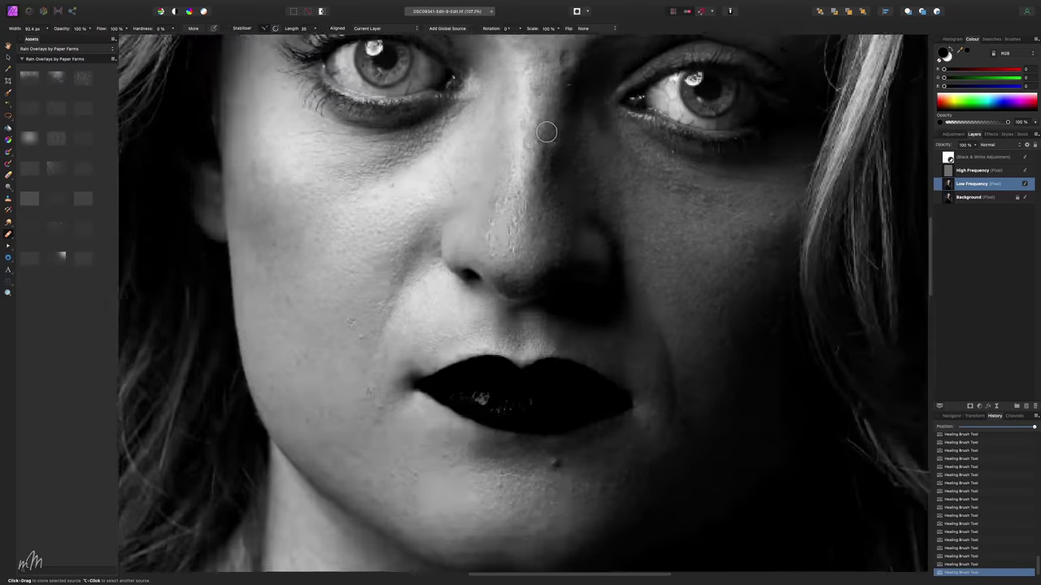
pyautogui.scroll(4, 546, 132)
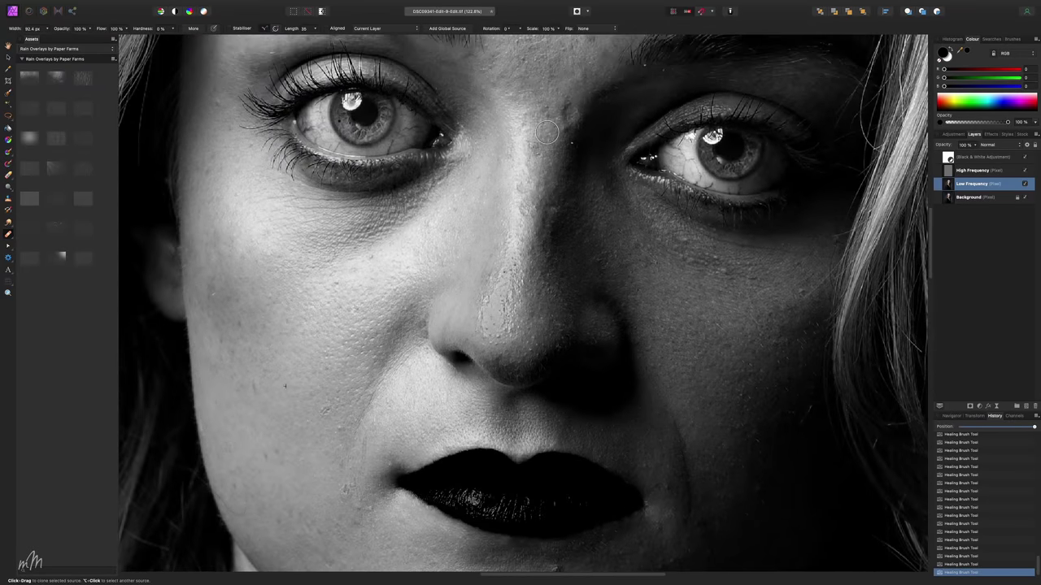
pyautogui.scroll(5, 538, 168)
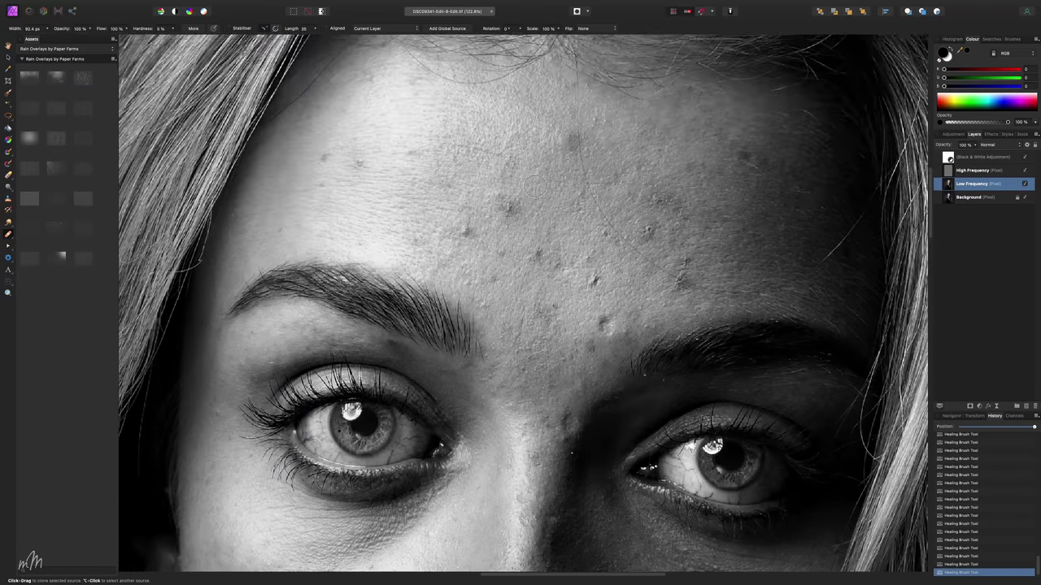
pyautogui.scroll(2, 537, 175)
pyautogui.scroll(-3, 534, 183)
pyautogui.scroll(-3, 521, 177)
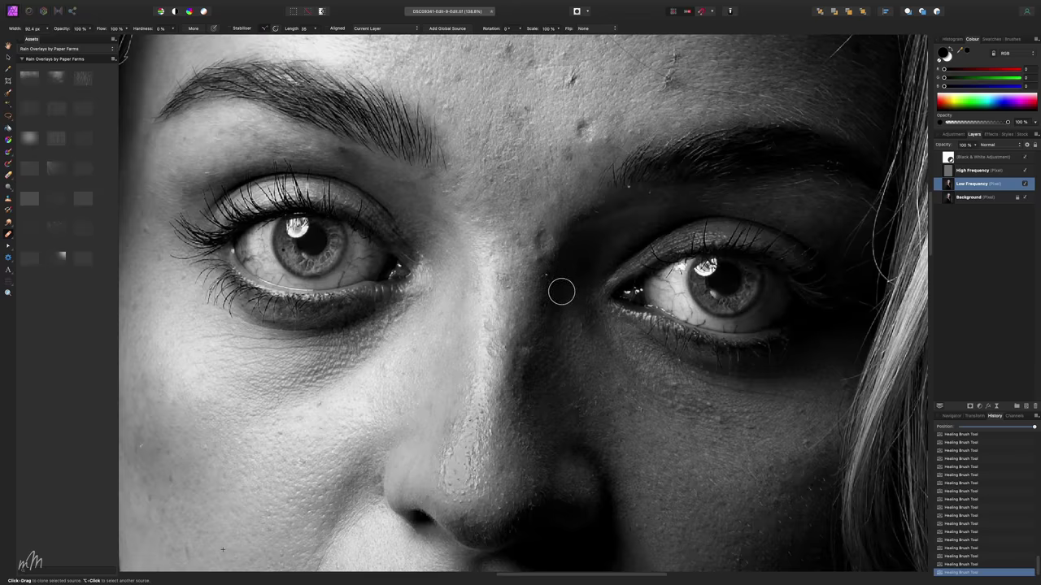
pyautogui.click(90, 30)
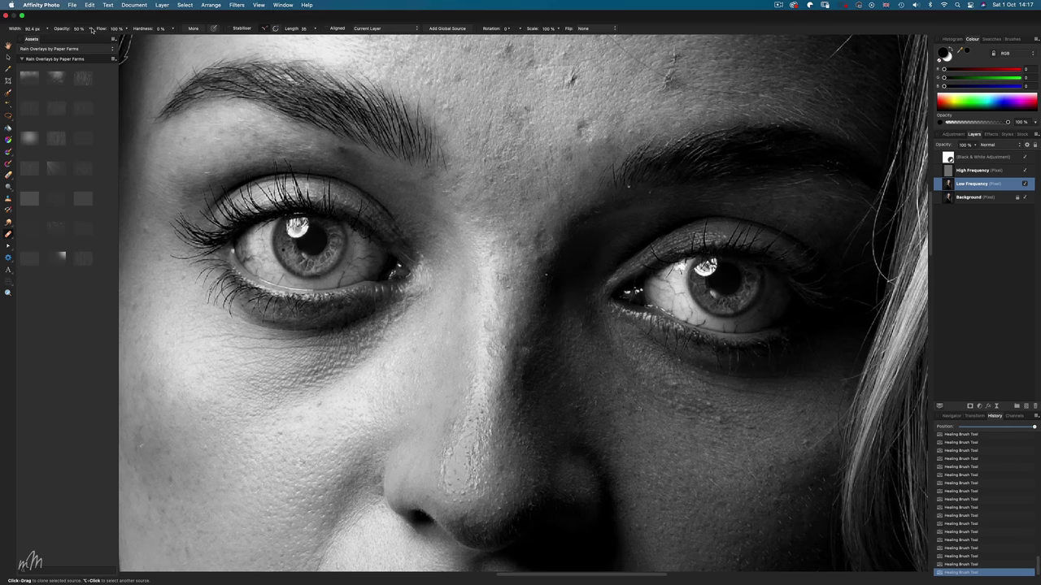
# Heal the blemishes across the forehead and the uneven skin between the eyebrow and eyelid at 100% brush opacity.
pyautogui.scroll(3, 676, 179)
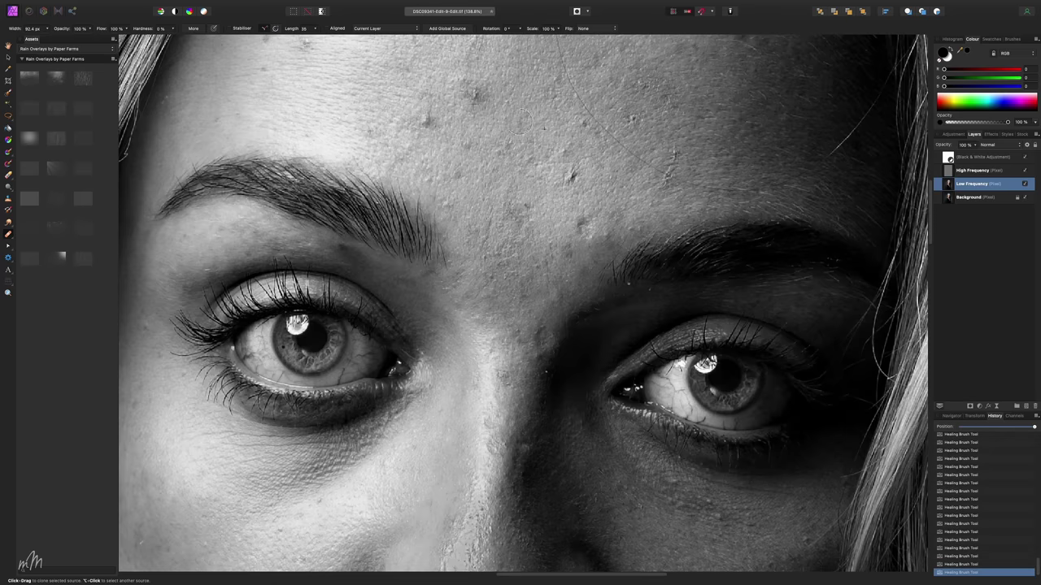
pyautogui.scroll(1, 388, 132)
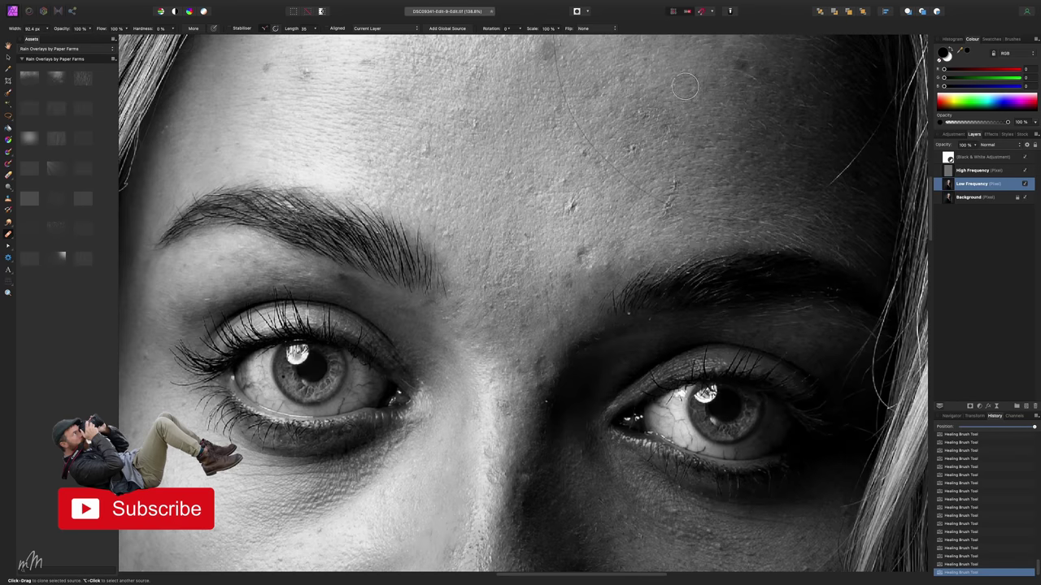
pyautogui.scroll(2, 691, 89)
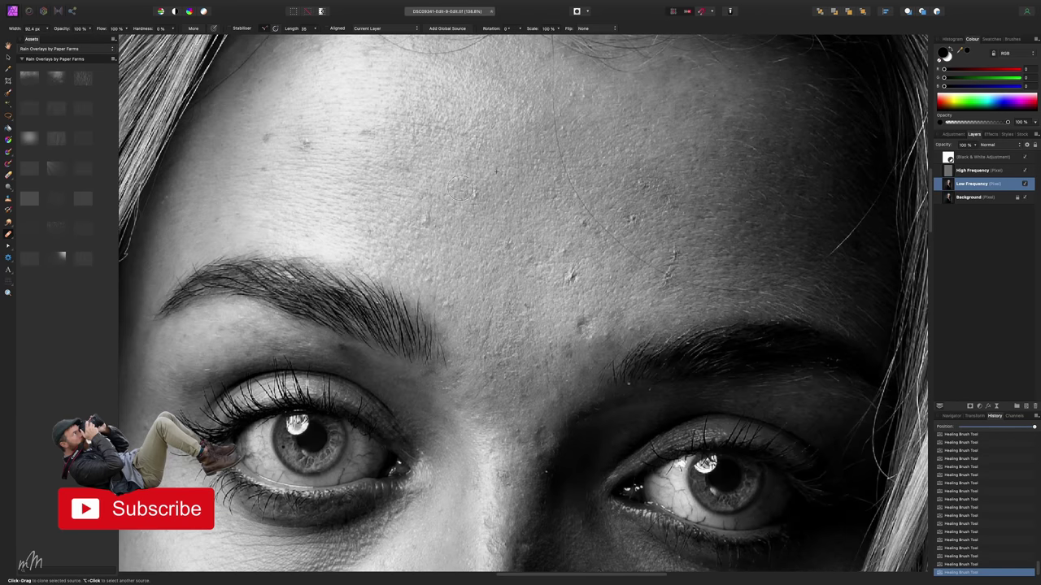
pyautogui.scroll(1, 347, 117)
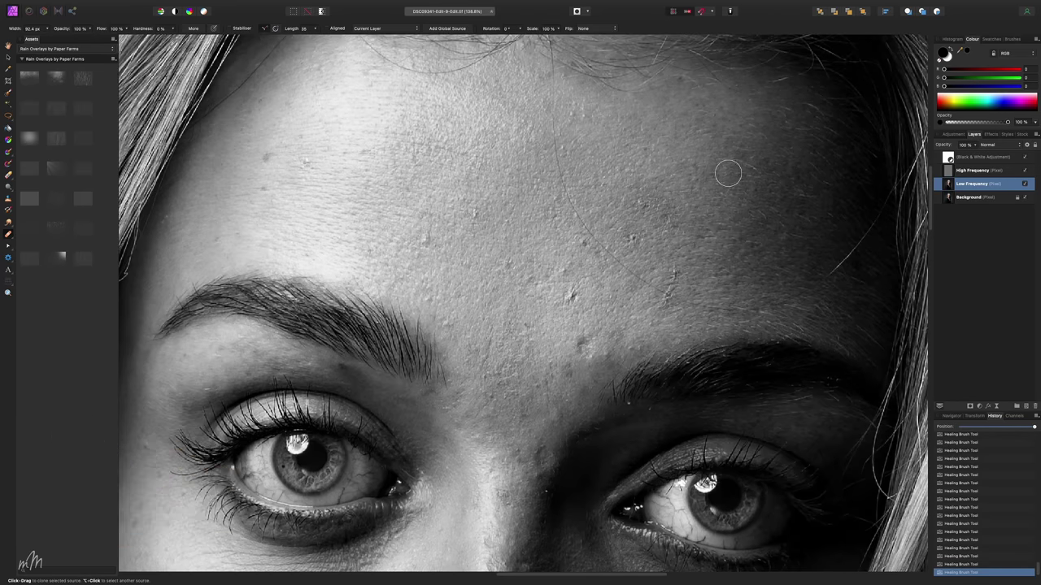
pyautogui.scroll(-5, 728, 173)
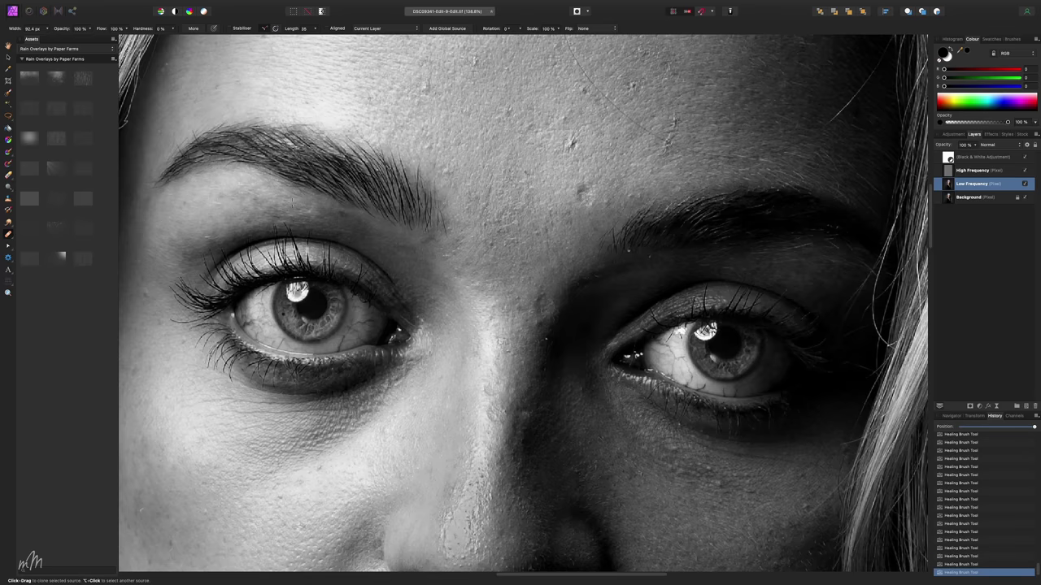
pyautogui.keyDown('alt'); pyautogui.click(293, 202); pyautogui.keyUp('alt')
pyautogui.click(306, 220)
# Delete the Black & White adjustment layer and check the healed face up close in colour.
pyautogui.click(1003, 157)
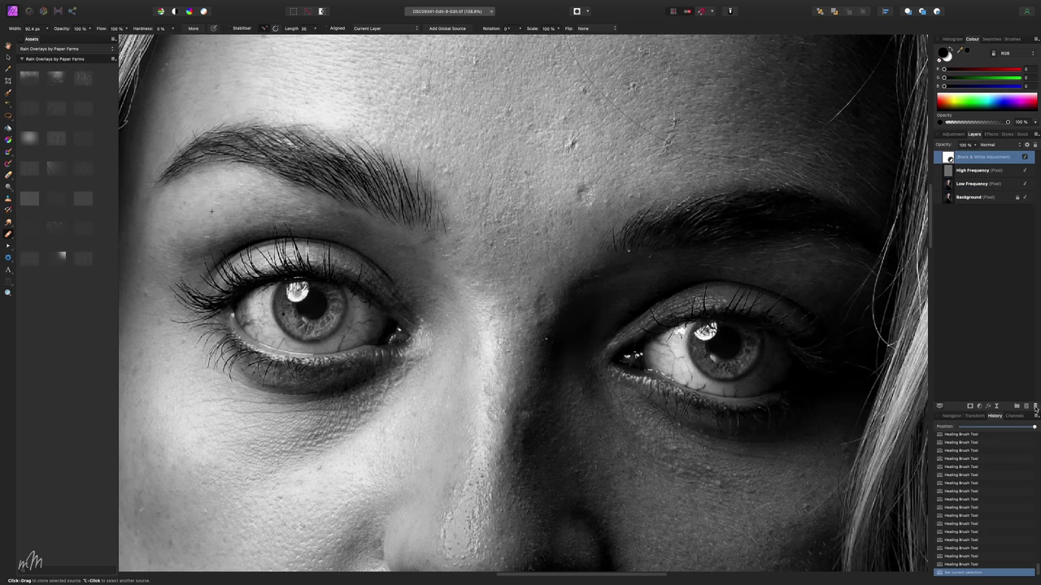
pyautogui.click(1035, 405)
pyautogui.scroll(5, 671, 209)
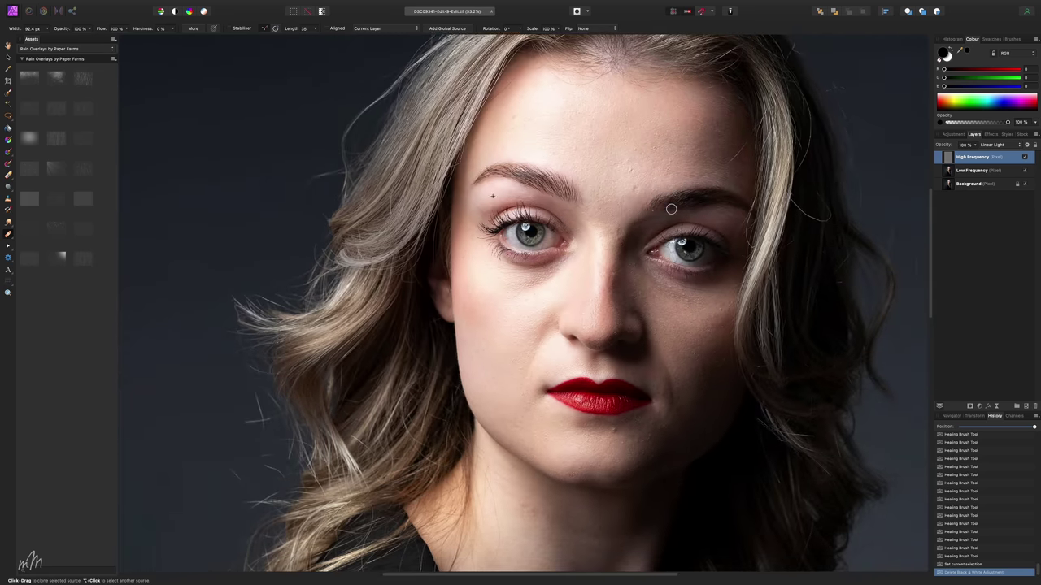
pyautogui.scroll(3, 671, 209)
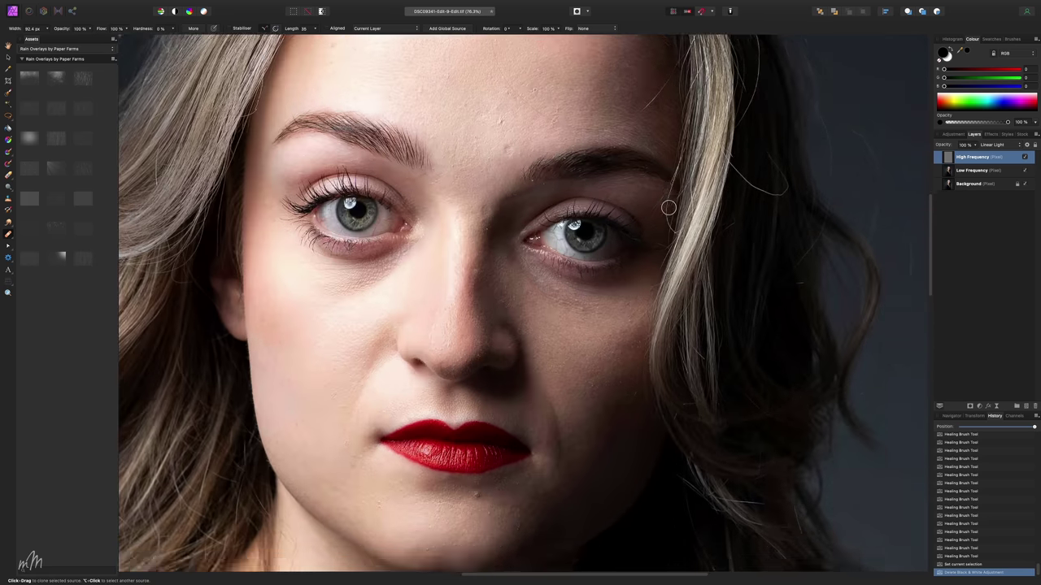
pyautogui.scroll(2, 668, 208)
pyautogui.hscroll(-3, 604, 264)
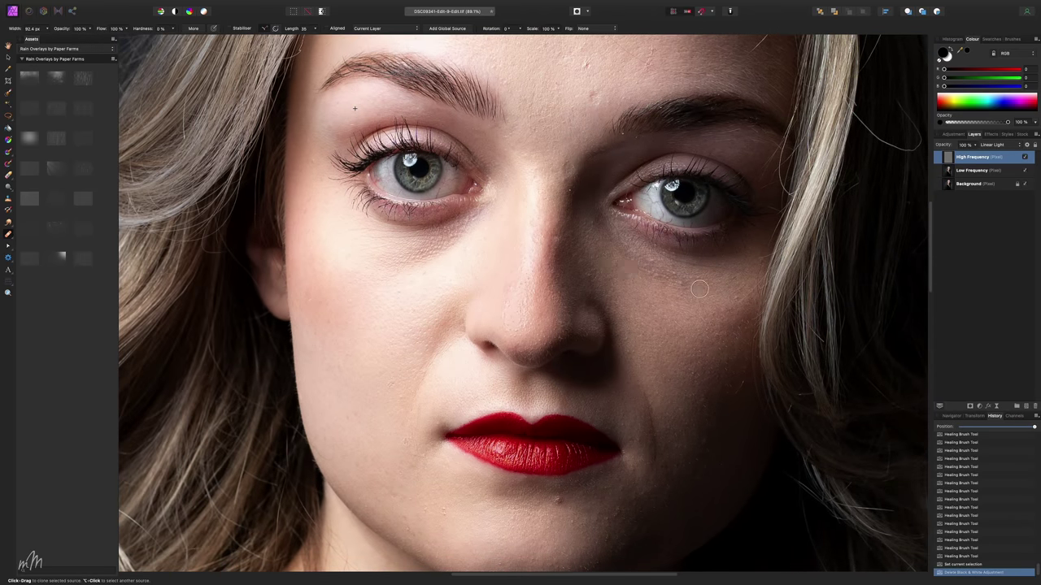
# Heal the lit cheek below the eye on the Low Frequency layer with the Healing Brush at 40% opacity and about 214 px wide.
pyautogui.click(983, 171)
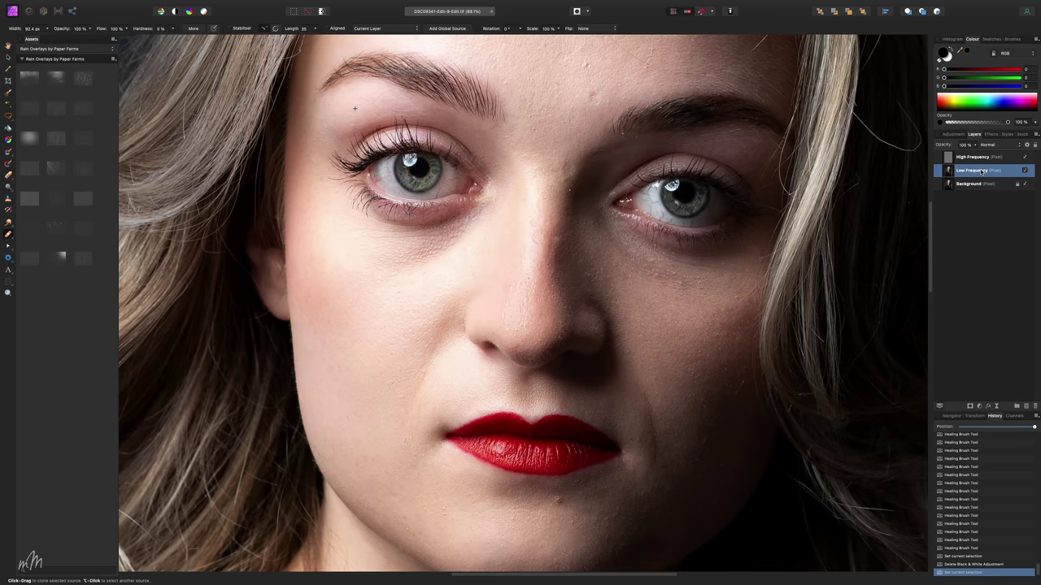
pyautogui.moveTo(185, 4)
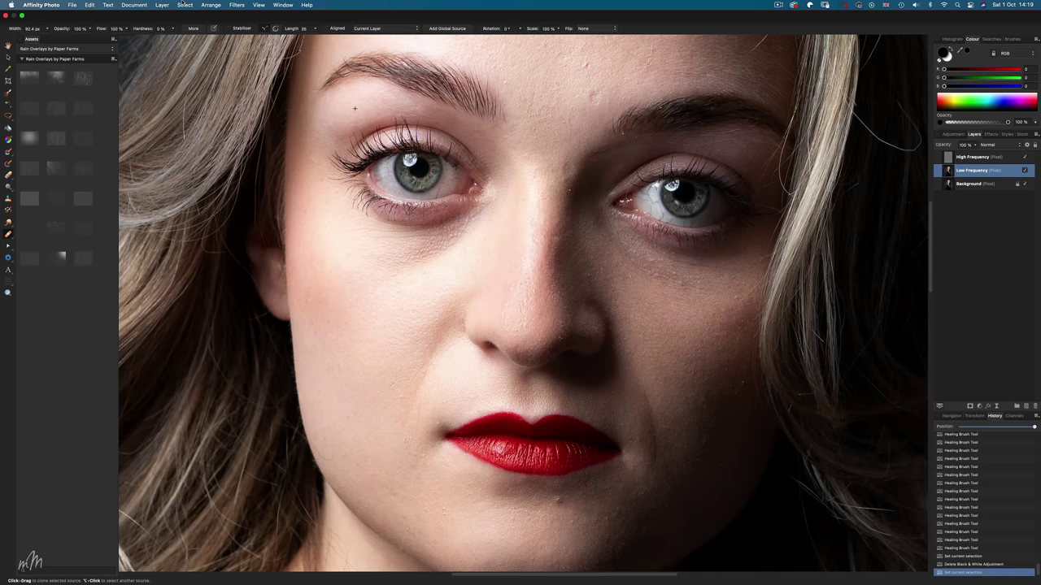
pyautogui.click(90, 30)
pyautogui.moveTo(54, 40); pyautogui.dragTo(51, 38)
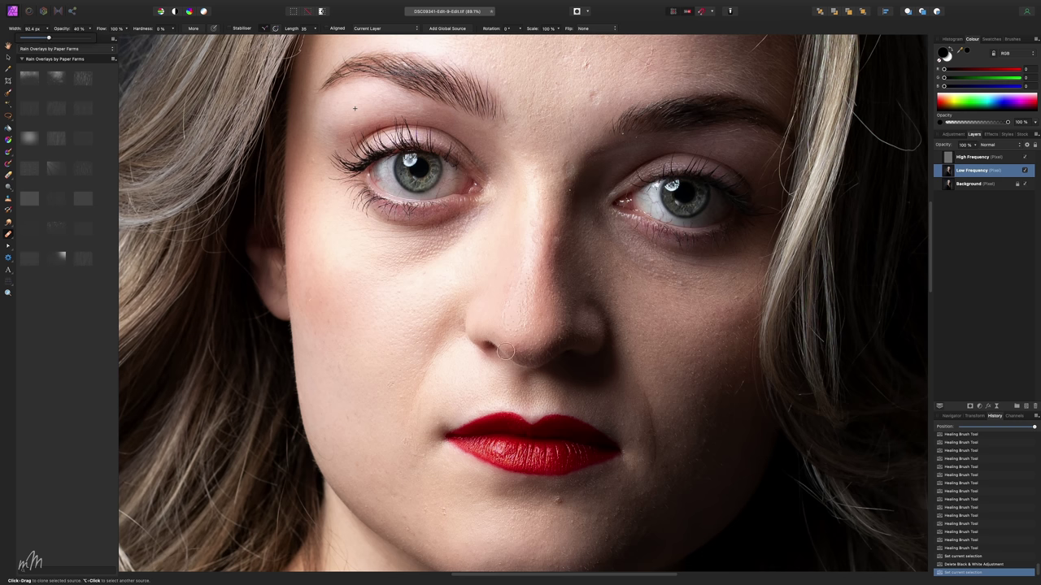
pyautogui.click(388, 315)
pyautogui.press(']')
pyautogui.press(']')
pyautogui.press(']')
pyautogui.press(']')
pyautogui.press(']')
pyautogui.press(']')
pyautogui.moveTo(380, 259); pyautogui.dragTo(392, 258)
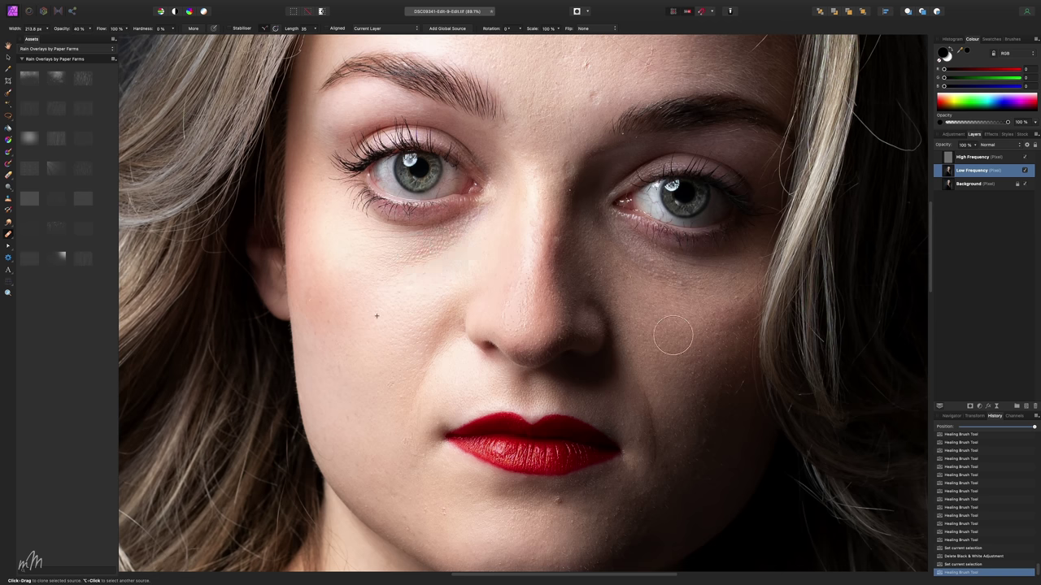
# Heal the shadowed cheek at the same low opacity and restore the Healing Brush opacity to 100%.
pyautogui.hscroll(3, 683, 325)
pyautogui.click(611, 279)
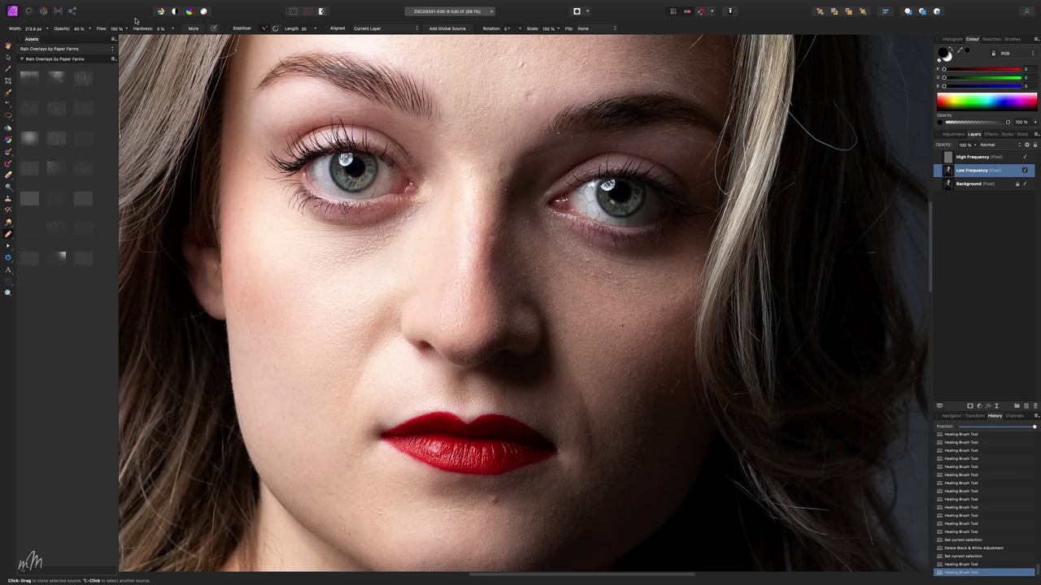
pyautogui.click(90, 28)
# Compare the portrait before and after the low-opacity cheek healing through the document's history states.
pyautogui.scroll(-5, 474, 226)
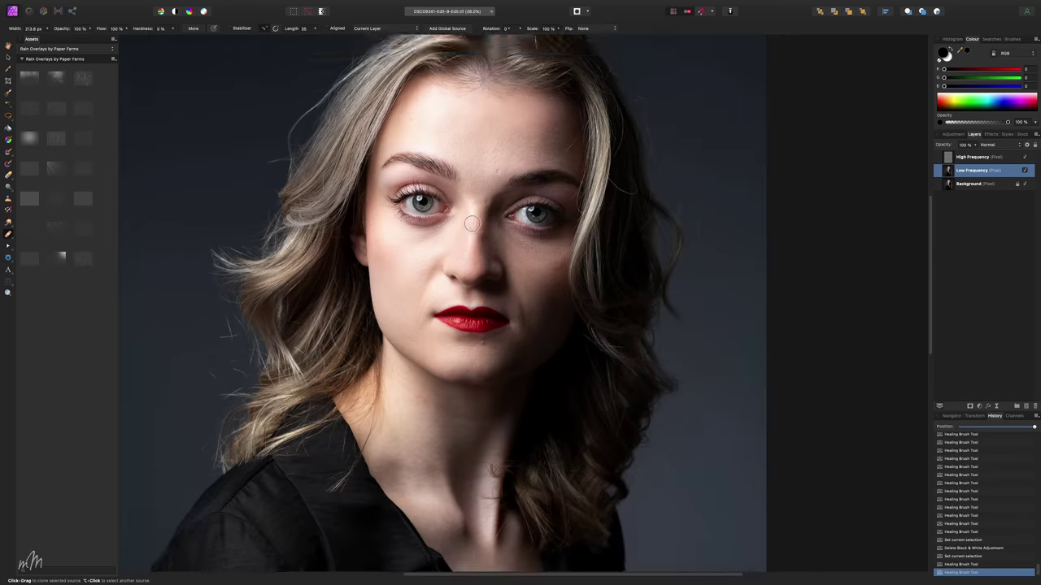
pyautogui.scroll(-1, 474, 226)
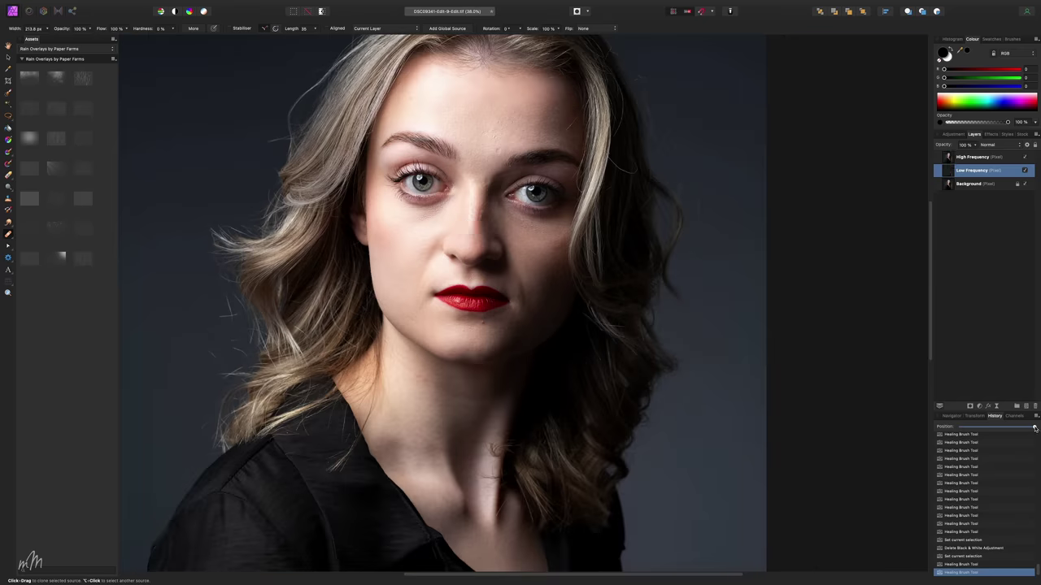
pyautogui.click(1013, 549)
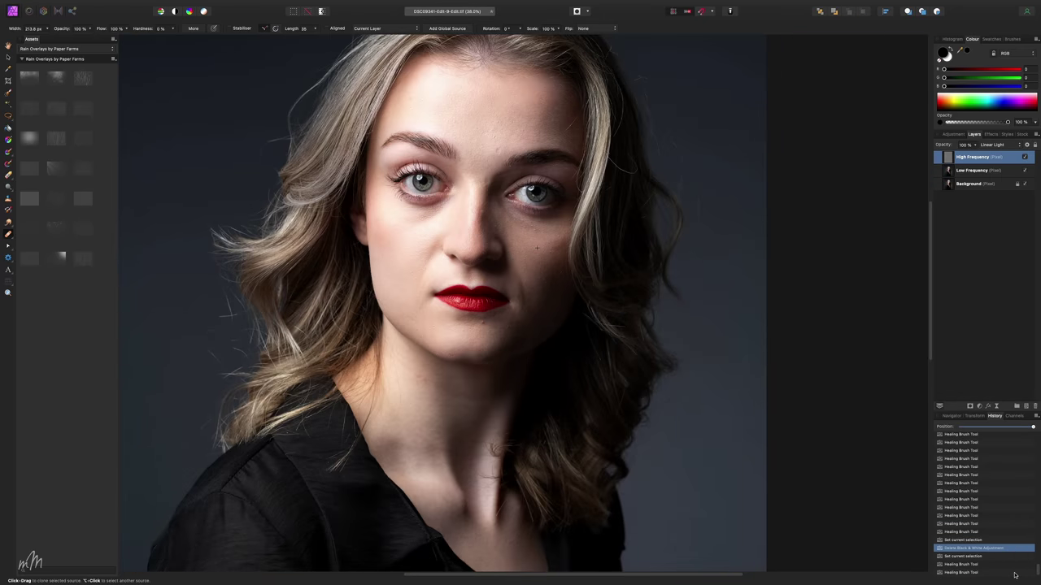
pyautogui.click(1014, 573)
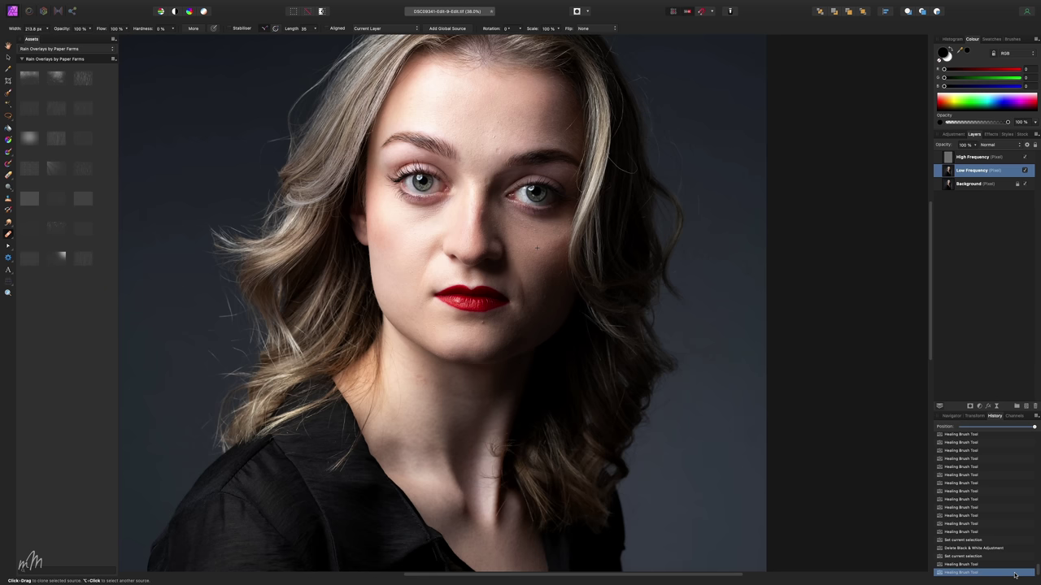
# Select the High Frequency layer and set the Healing Brush to 84% hardness and about 81 px wide.
pyautogui.scroll(5, 723, 488)
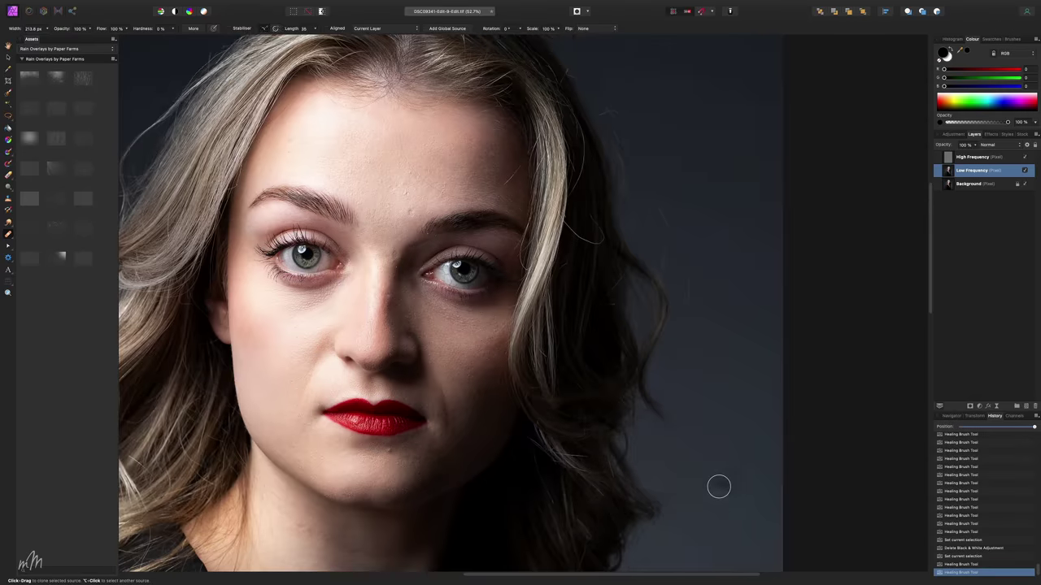
pyautogui.scroll(5, 724, 488)
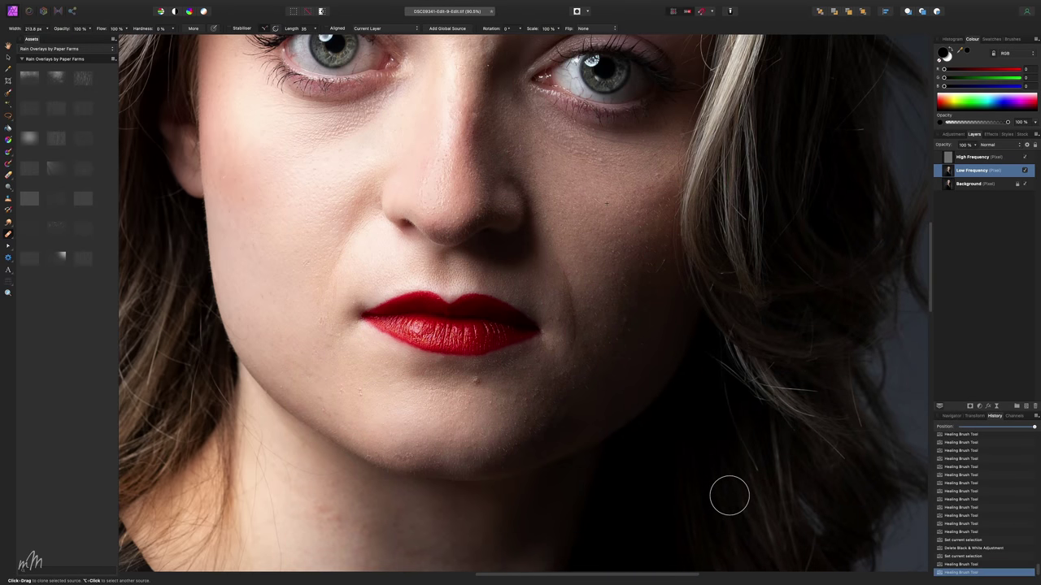
pyautogui.click(729, 496)
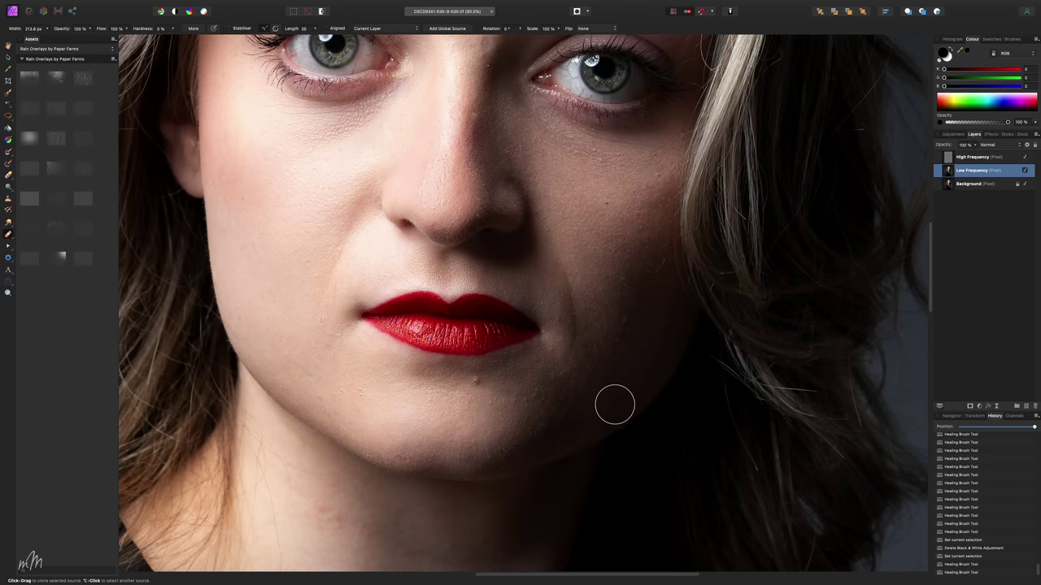
pyautogui.click(994, 156)
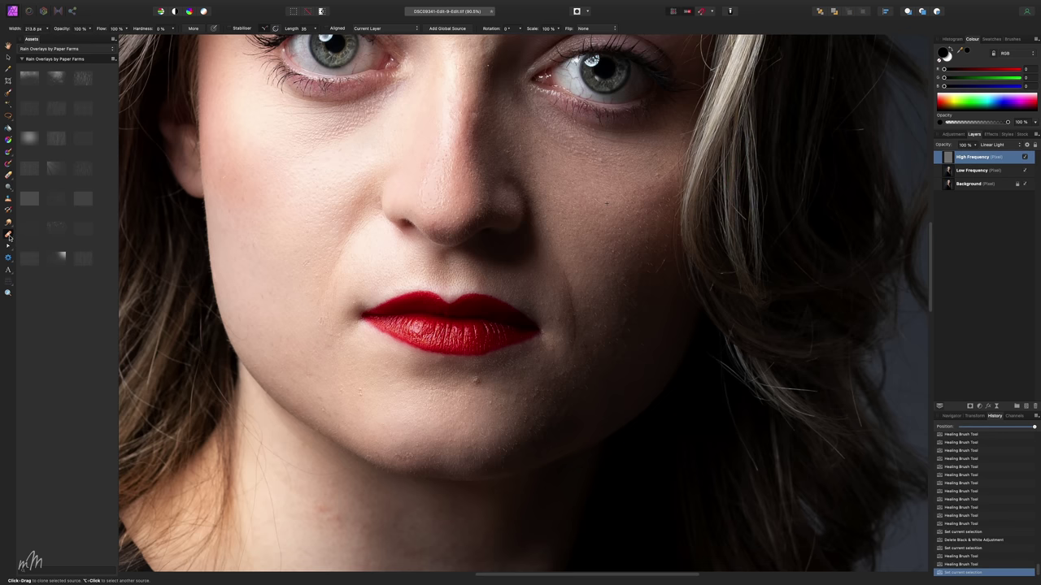
pyautogui.click(9, 237)
pyautogui.click(43, 237)
pyautogui.moveTo(229, 38); pyautogui.dragTo(225, 38)
pyautogui.press('[')
pyautogui.press('[')
pyautogui.press('[')
pyautogui.press('[')
pyautogui.press('[')
pyautogui.press('[')
pyautogui.press('[')
pyautogui.press('[')
pyautogui.scroll(-2, 553, 431)
pyautogui.scroll(5, 548, 424)
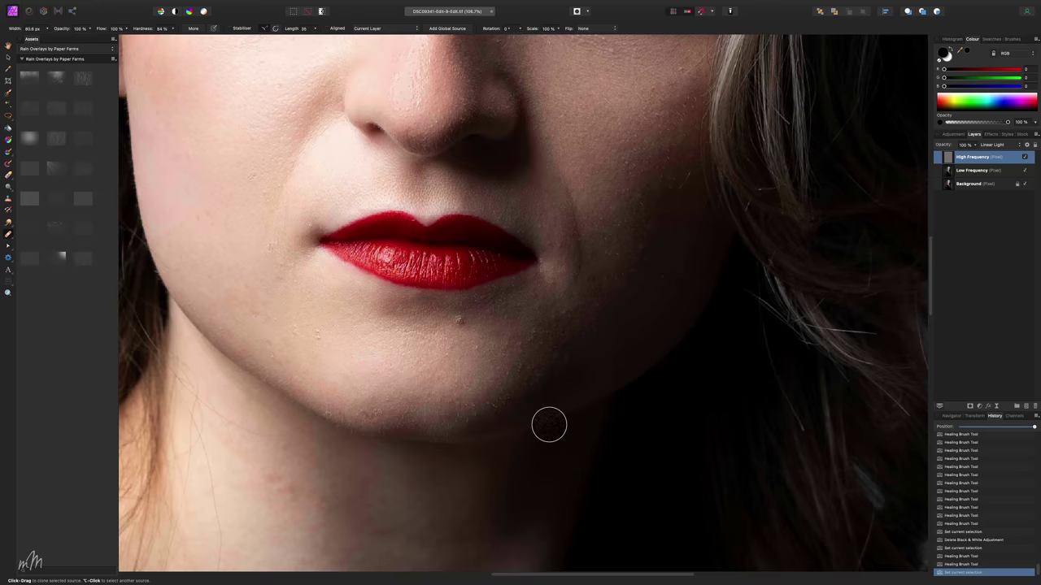
# Reduce the healing brush to about 49 px and heal the small bumps on the lit jaw and cheek beside the mouth.
pyautogui.hscroll(-2, 569, 425)
pyautogui.press('[')
pyautogui.press('[')
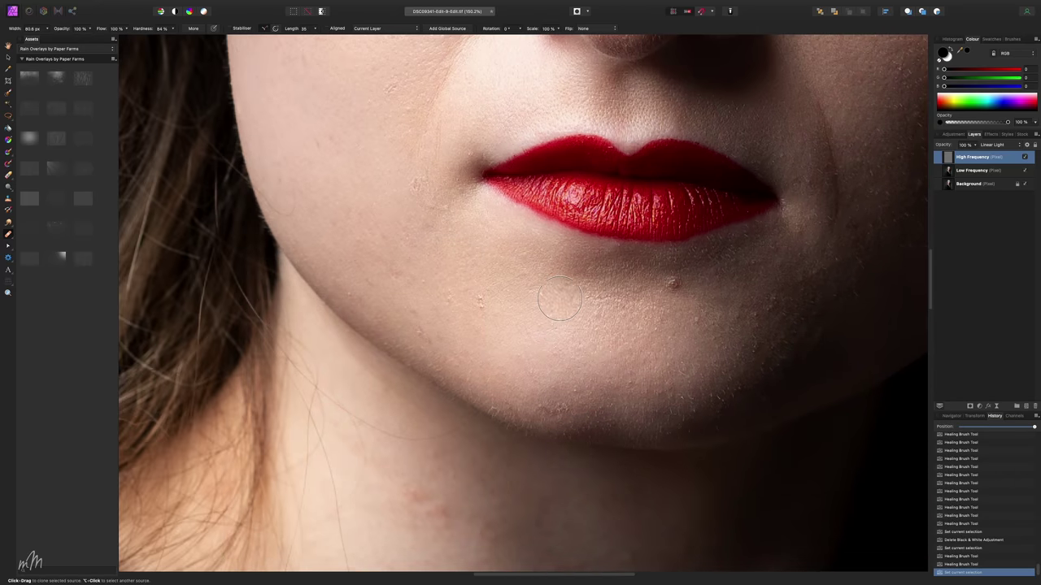
pyautogui.press('[')
pyautogui.press('[')
pyautogui.click(479, 301)
pyautogui.click(448, 297)
pyautogui.click(421, 309)
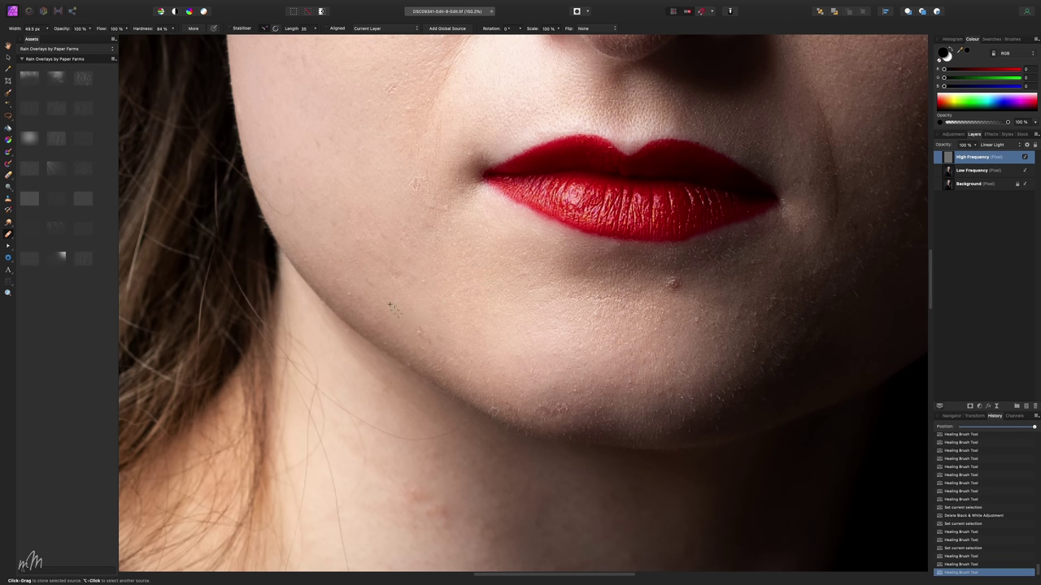
pyautogui.keyDown('alt'); pyautogui.click(395, 310); pyautogui.keyUp('alt')
pyautogui.click(421, 330)
pyautogui.click(400, 259)
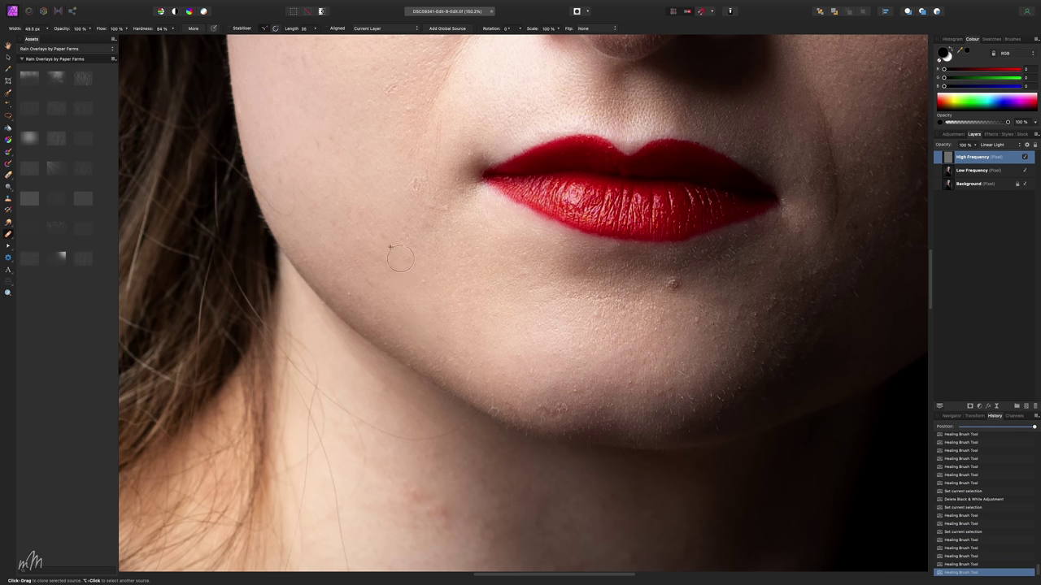
pyautogui.click(408, 189)
# Heal the dark spot below the lower lip and the bumps at the base of the chin.
pyautogui.click(672, 283)
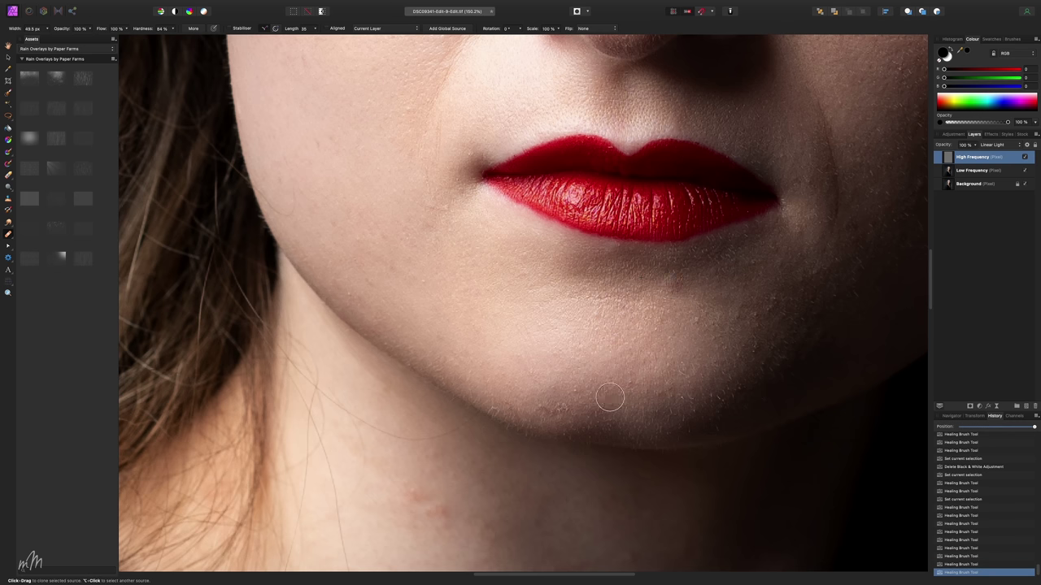
pyautogui.click(554, 407)
pyautogui.click(548, 401)
pyautogui.click(560, 409)
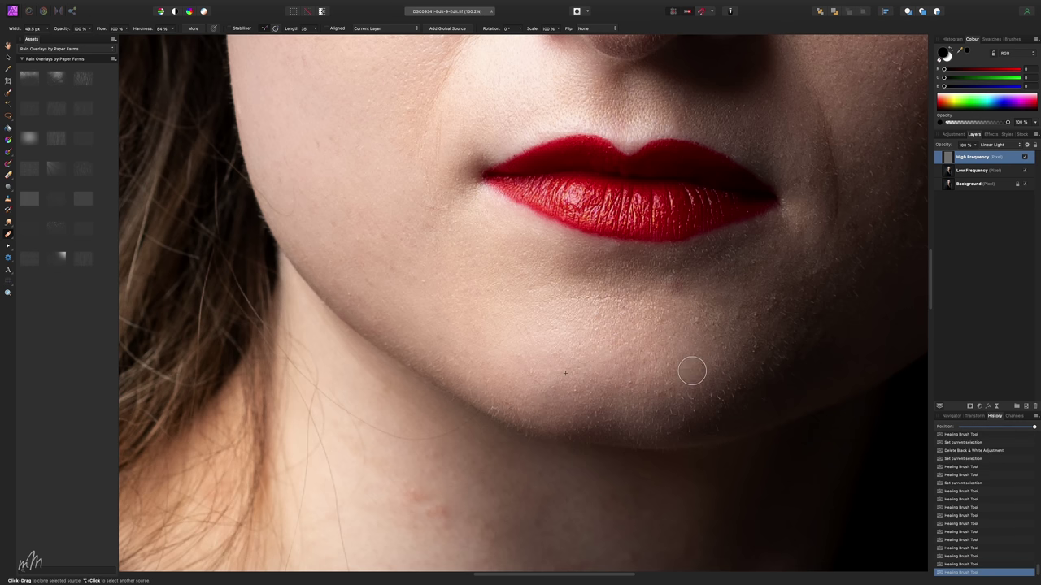
# Heal the coarse bumps and pores on the nose tip on the High Frequency layer.
pyautogui.scroll(5, 515, 315)
pyautogui.scroll(4, 518, 317)
pyautogui.hscroll(2, 521, 320)
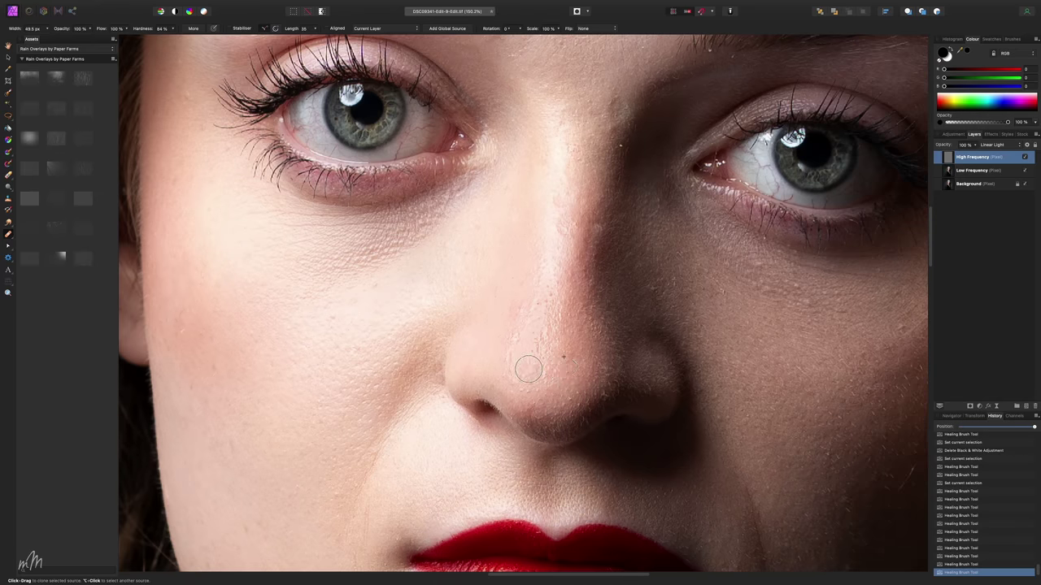
pyautogui.click(529, 370)
pyautogui.keyDown('alt'); pyautogui.click(536, 326); pyautogui.keyUp('alt')
pyautogui.click(528, 350)
pyautogui.keyDown('alt'); pyautogui.click(556, 338); pyautogui.keyUp('alt')
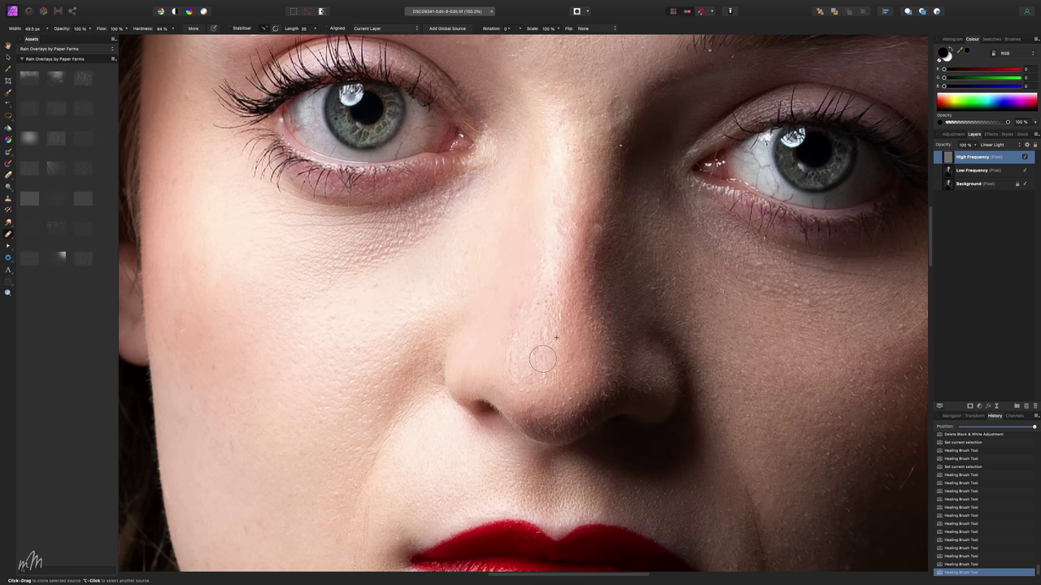
pyautogui.click(542, 360)
pyautogui.keyDown('alt'); pyautogui.click(561, 343); pyautogui.keyUp('alt')
pyautogui.click(525, 375)
pyautogui.click(515, 371)
pyautogui.click(541, 334)
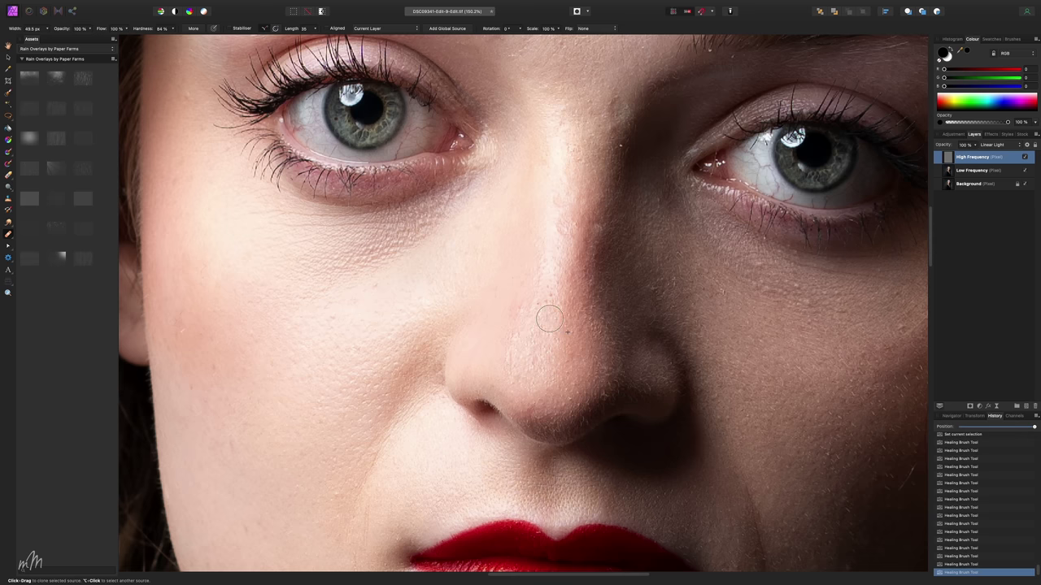
# Clean up the remaining rough texture on the lit side of the lower nose.
pyautogui.click(549, 319)
pyautogui.click(518, 316)
pyautogui.click(527, 337)
pyautogui.click(511, 354)
pyautogui.keyDown('alt'); pyautogui.click(492, 354); pyautogui.keyUp('alt')
pyautogui.keyDown('alt'); pyautogui.click(539, 383); pyautogui.keyUp('alt')
pyautogui.click(513, 361)
# Heal the rough texture along the highlight on the nose bridge.
pyautogui.click(544, 218)
pyautogui.keyDown('alt'); pyautogui.click(569, 295); pyautogui.keyUp('alt')
pyautogui.click(548, 295)
pyautogui.click(563, 252)
pyautogui.keyDown('alt'); pyautogui.click(569, 258); pyautogui.keyUp('alt')
pyautogui.click(559, 267)
pyautogui.click(561, 248)
# Heal the small texture marks on the lit side of the forehead above the eyebrow.
pyautogui.scroll(-8, 529, 138)
pyautogui.scroll(6, 517, 118)
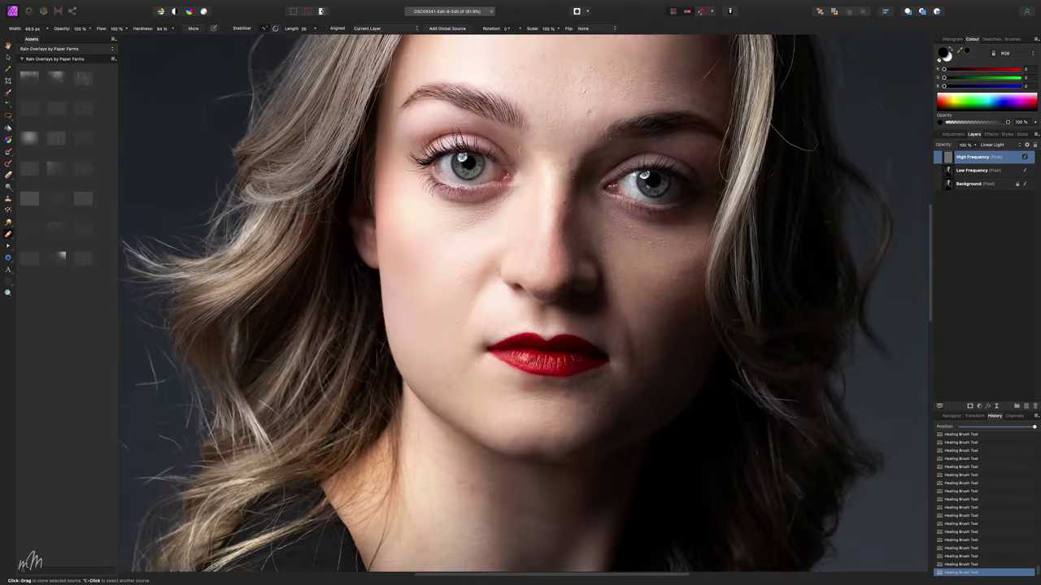
pyautogui.scroll(2, 441, 144)
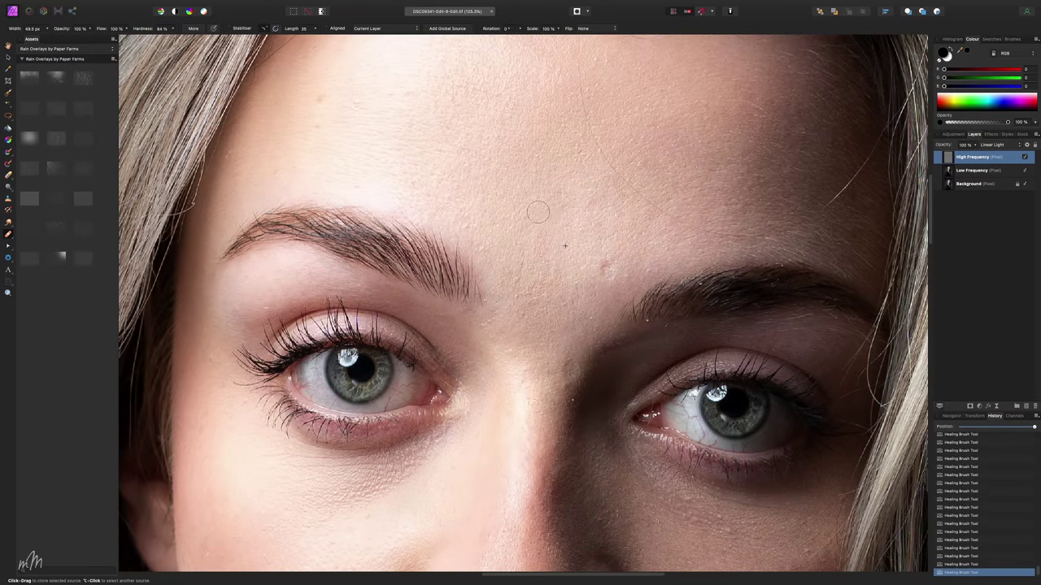
pyautogui.scroll(5, 444, 227)
pyautogui.scroll(-4, 440, 229)
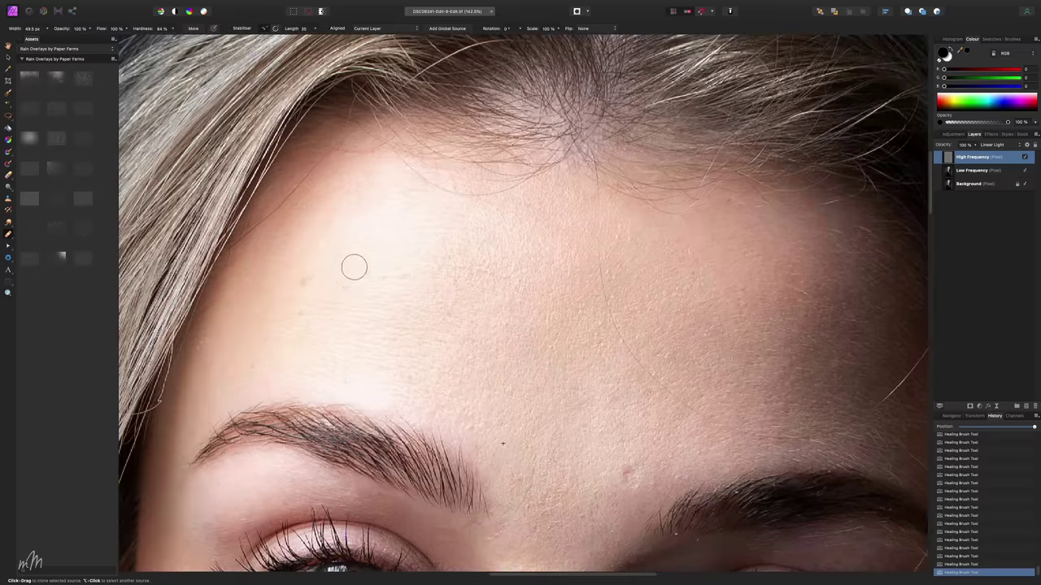
pyautogui.keyDown('alt'); pyautogui.click(355, 259); pyautogui.keyUp('alt')
pyautogui.click(347, 287)
# Examine the skin texture around the nose, eyes, eyebrows and neck for remaining blemishes.
pyautogui.scroll(-10, 214, 328)
pyautogui.press('[')
pyautogui.press('[')
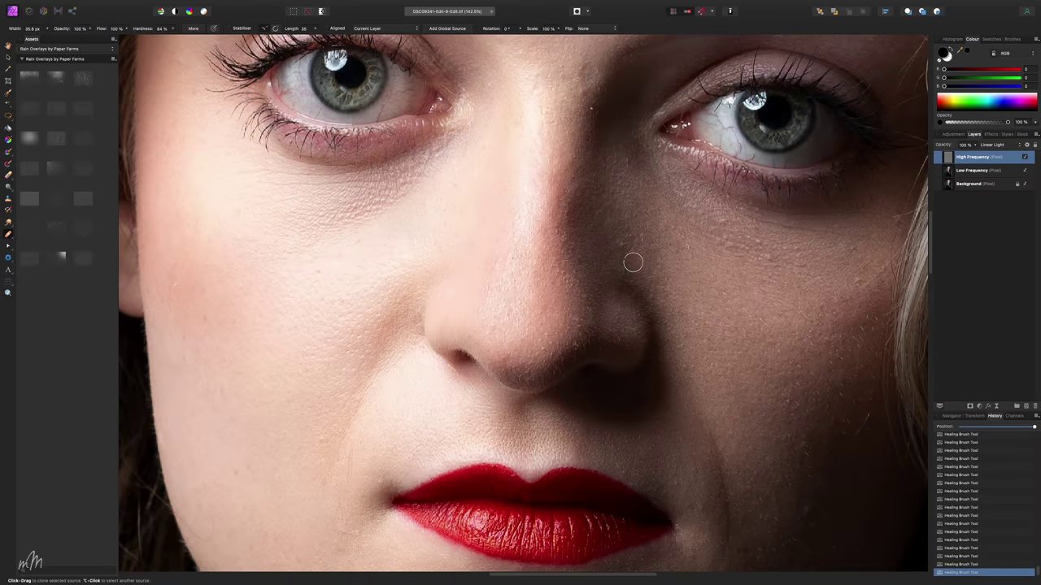
pyautogui.scroll(-2, 634, 274)
pyautogui.scroll(8, 664, 321)
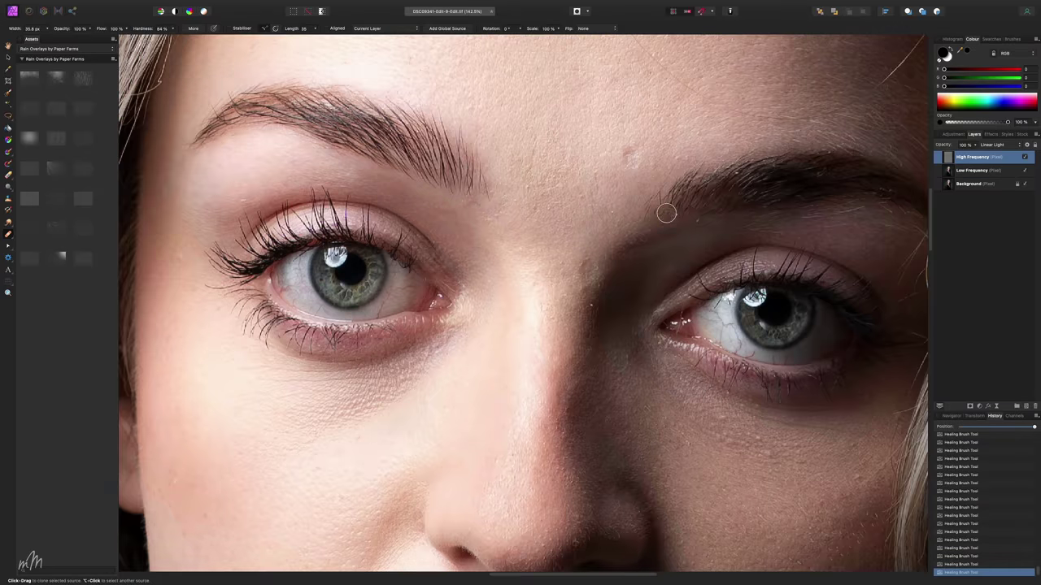
pyautogui.scroll(-10, 667, 213)
pyautogui.scroll(8, 581, 255)
pyautogui.scroll(-8, 580, 255)
pyautogui.scroll(4, 474, 230)
# Heal the reddened patch on the neck on the Low Frequency layer, using 0% hardness and a brush about 72 px wide.
pyautogui.press(']')
pyautogui.press(']')
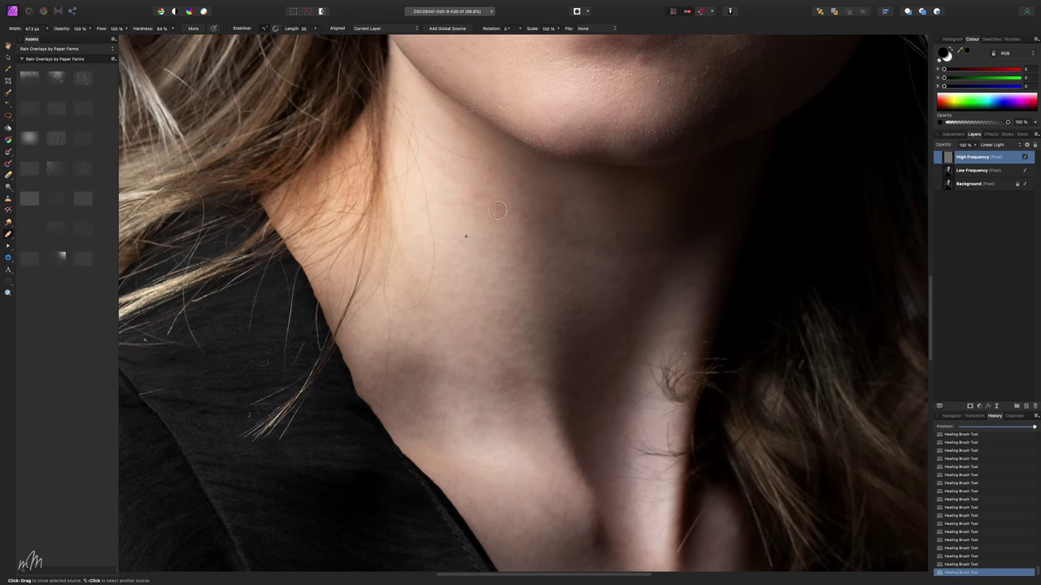
pyautogui.click(989, 172)
pyautogui.moveTo(173, 30); pyautogui.dragTo(108, 41)
pyautogui.press(']')
pyautogui.press(']')
pyautogui.press(']')
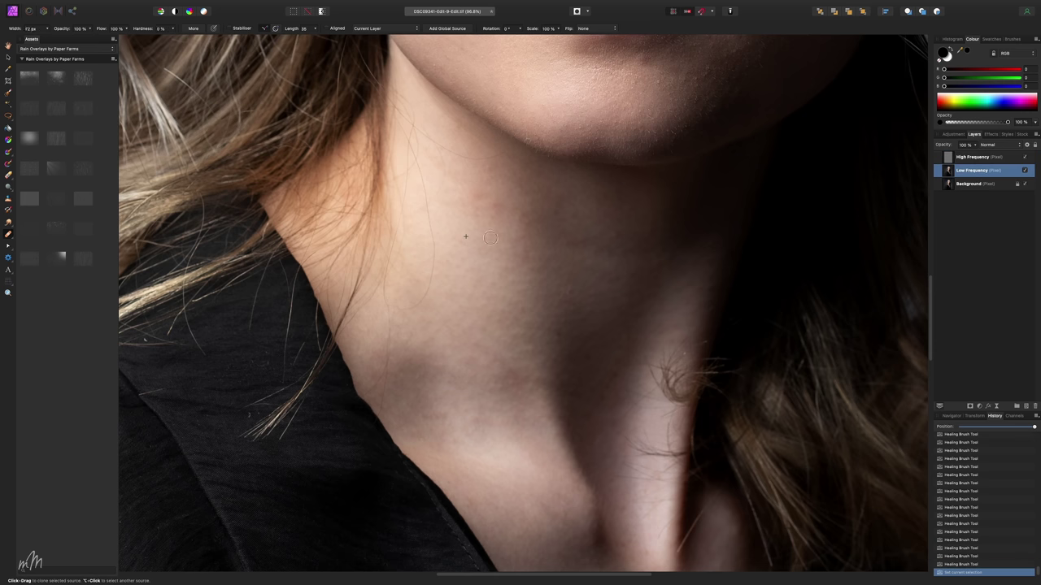
pyautogui.click(529, 259)
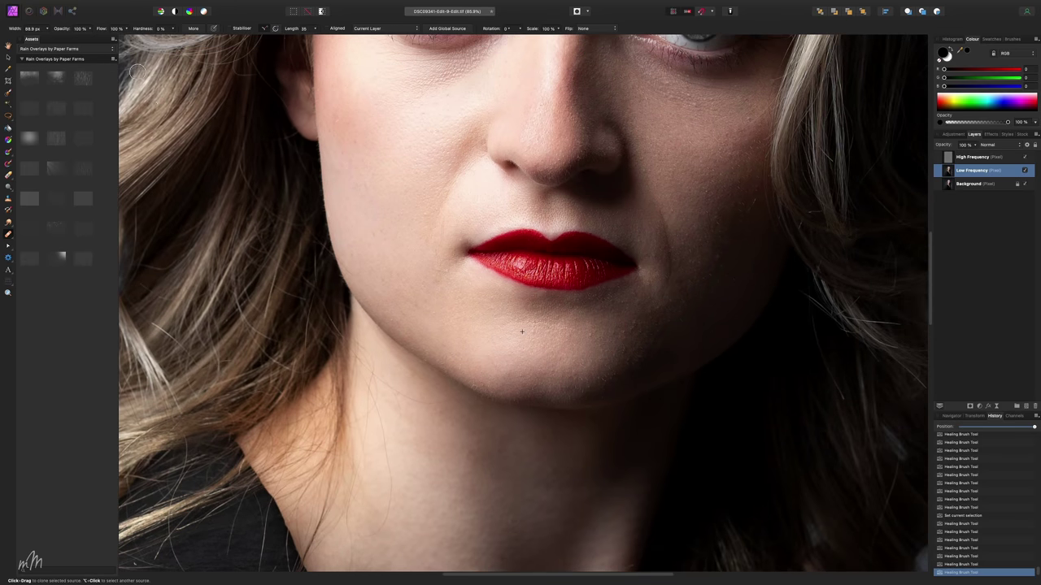
# Lower the Healing Brush opacity and soften the skin tones beside the mouth on both cheeks.
pyautogui.click(89, 29)
pyautogui.moveTo(48, 39); pyautogui.dragTo(53, 39)
pyautogui.moveTo(673, 274); pyautogui.dragTo(655, 209)
pyautogui.keyDown('alt'); pyautogui.click(408, 213); pyautogui.keyUp('alt')
pyautogui.moveTo(439, 207); pyautogui.dragTo(432, 231)
# Heal the shadowed skin between the nose bridge and the shaded eyebrow at 100% opacity with a brush about 83 px wide.
pyautogui.click(91, 30)
pyautogui.moveTo(89, 39); pyautogui.dragTo(134, 44)
pyautogui.scroll(-5, 407, 184)
pyautogui.scroll(2, 401, 191)
pyautogui.scroll(-1, 401, 191)
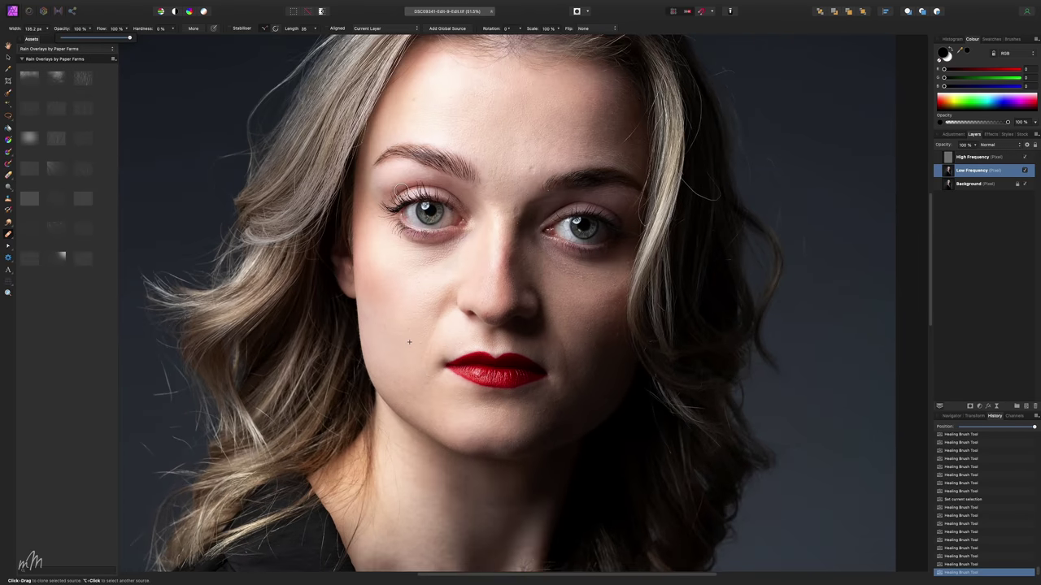
pyautogui.scroll(5, 550, 234)
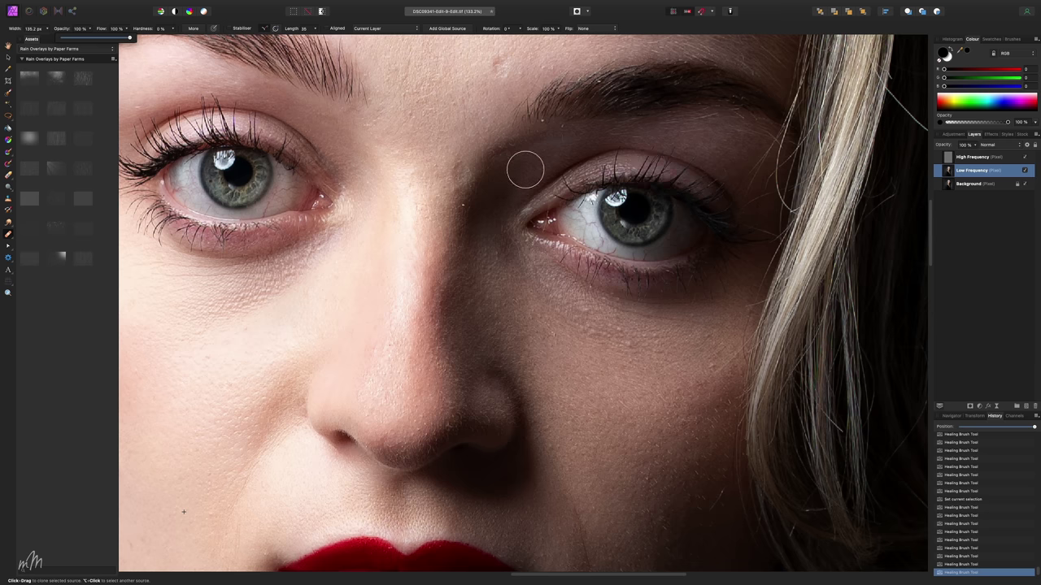
pyautogui.press('[')
pyautogui.press('[')
pyautogui.press('[')
pyautogui.keyDown('alt'); pyautogui.click(524, 167); pyautogui.keyUp('alt')
pyautogui.moveTo(530, 146); pyautogui.dragTo(568, 137)
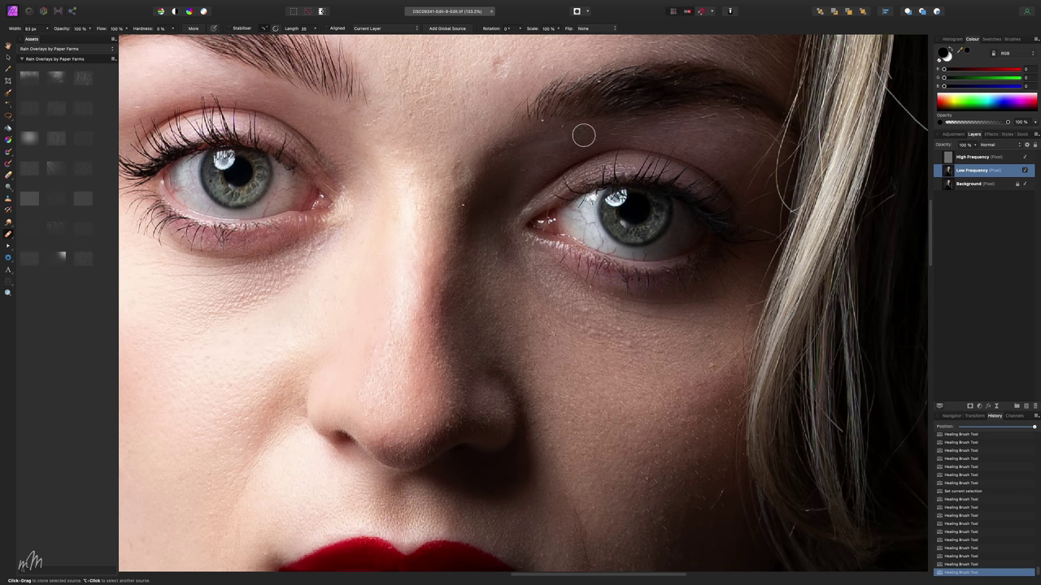
# Merge all visible layers into a new pixel layer, and delete the High Frequency and Low Frequency layers.
pyautogui.press('super+0')
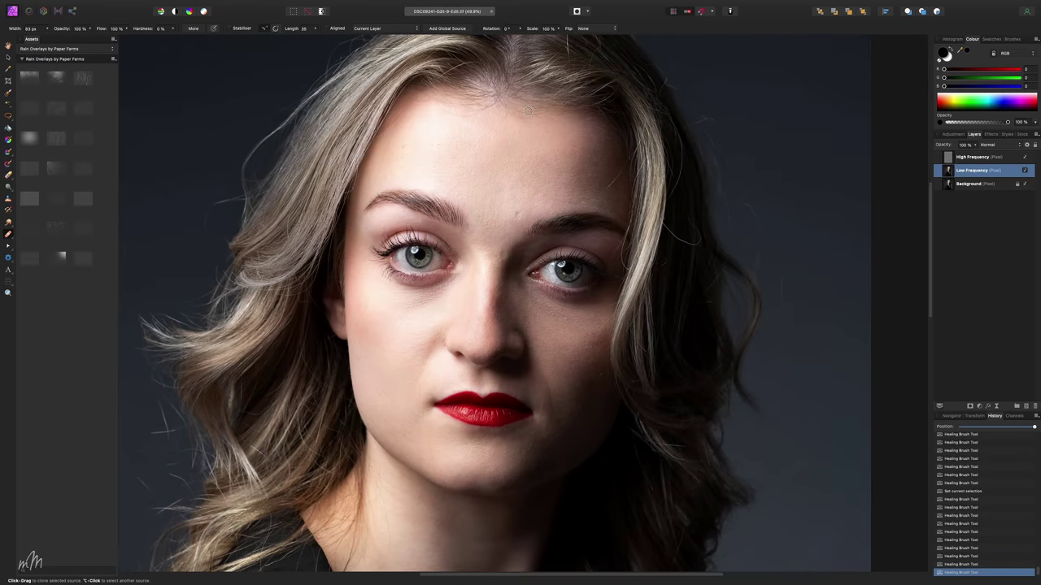
pyautogui.click(987, 158)
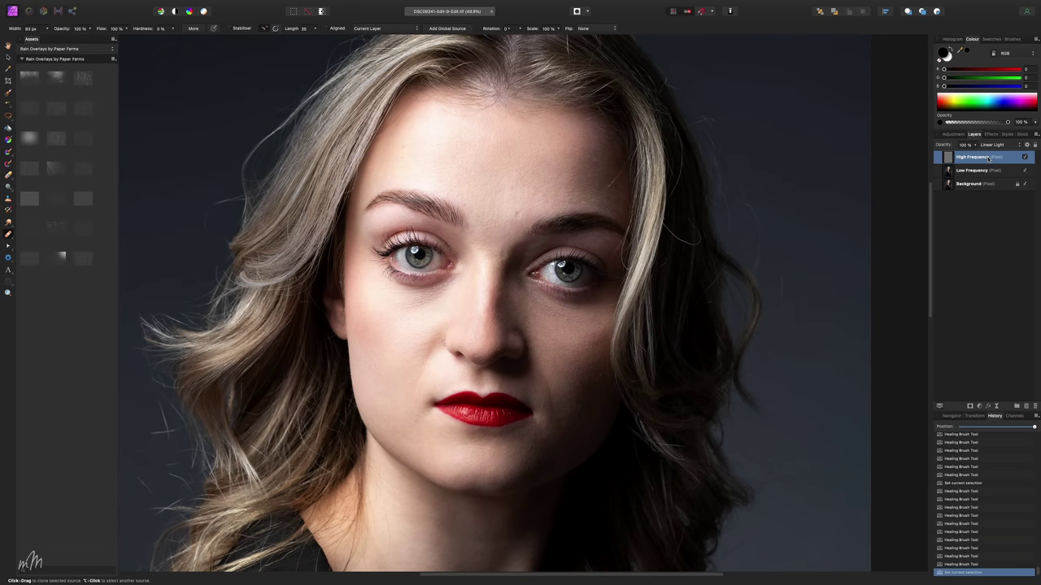
pyautogui.press('super+alt+shift+e')
pyautogui.click(1004, 186)
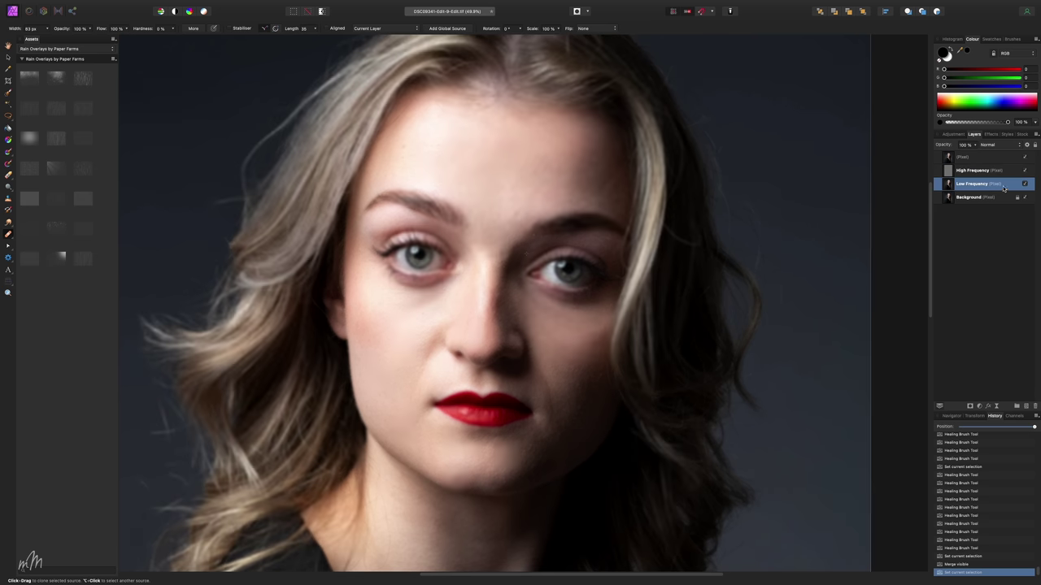
pyautogui.keyDown('shift'); pyautogui.click(996, 170); pyautogui.keyUp('shift')
pyautogui.click(1035, 407)
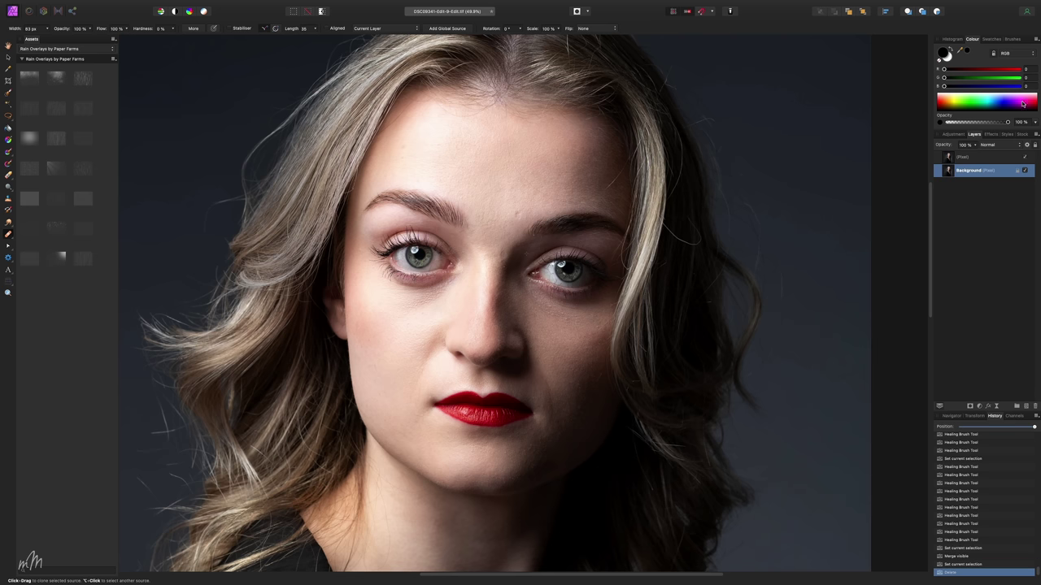
# Compare the merged retouched layer with the original Background by hiding it and showing it again.
pyautogui.click(991, 161)
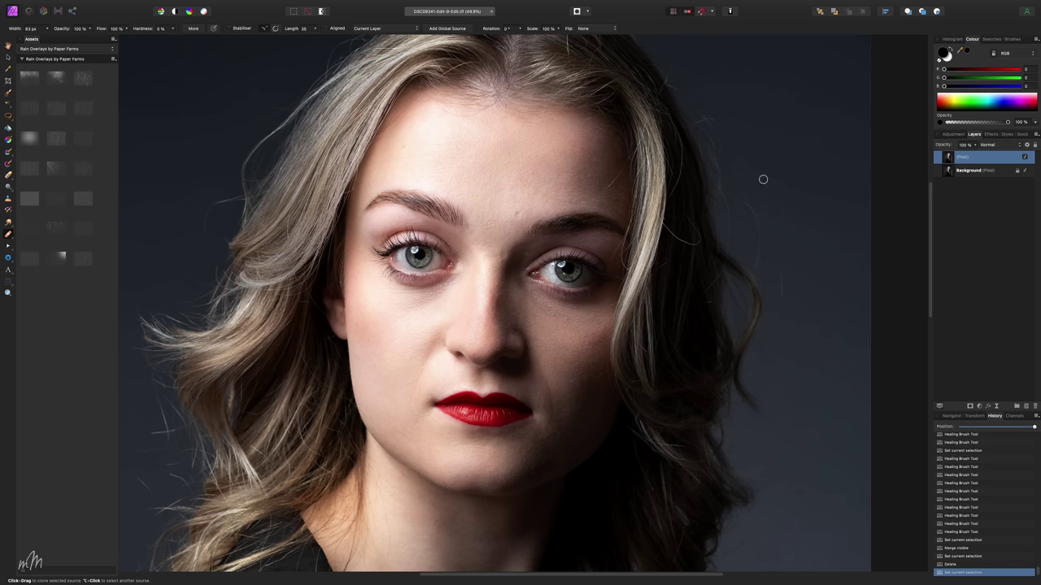
pyautogui.click(1024, 157)
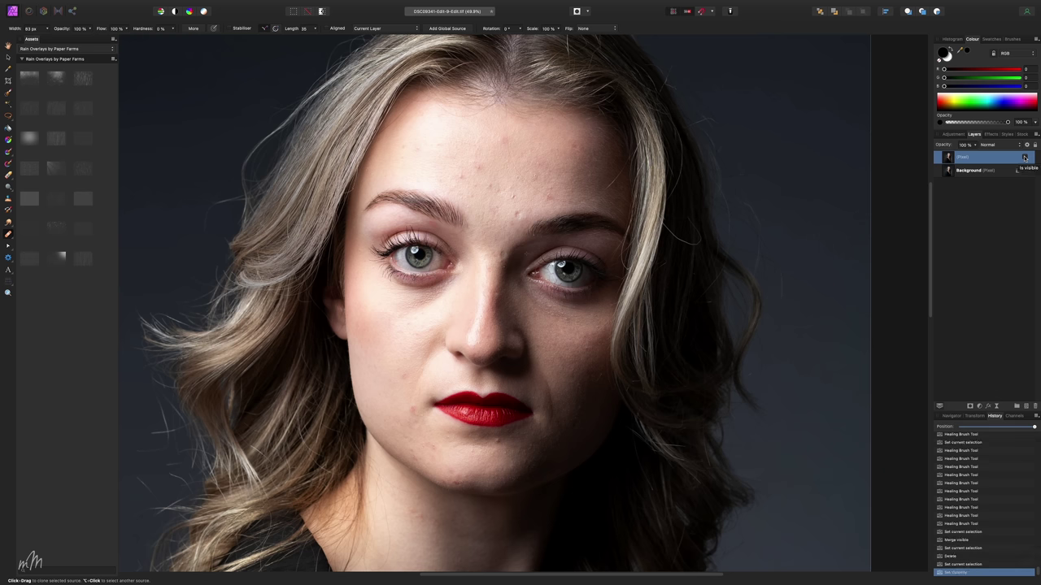
pyautogui.click(1024, 157)
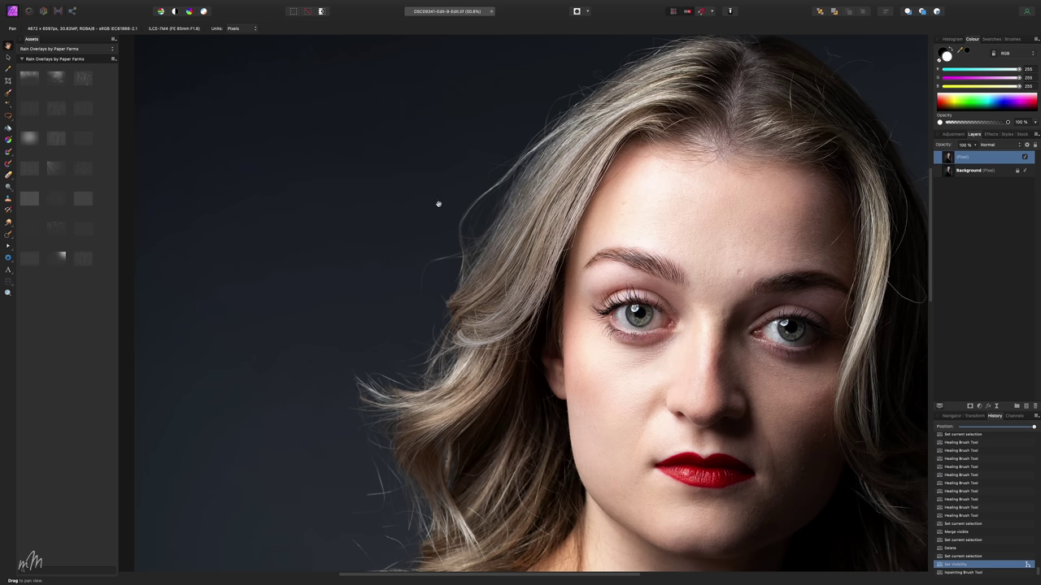
# Use the Inpainting Brush, about 109 px wide, to remove flyaway hairs against the backdrop on the lit side of the head.
pyautogui.click(8, 235)
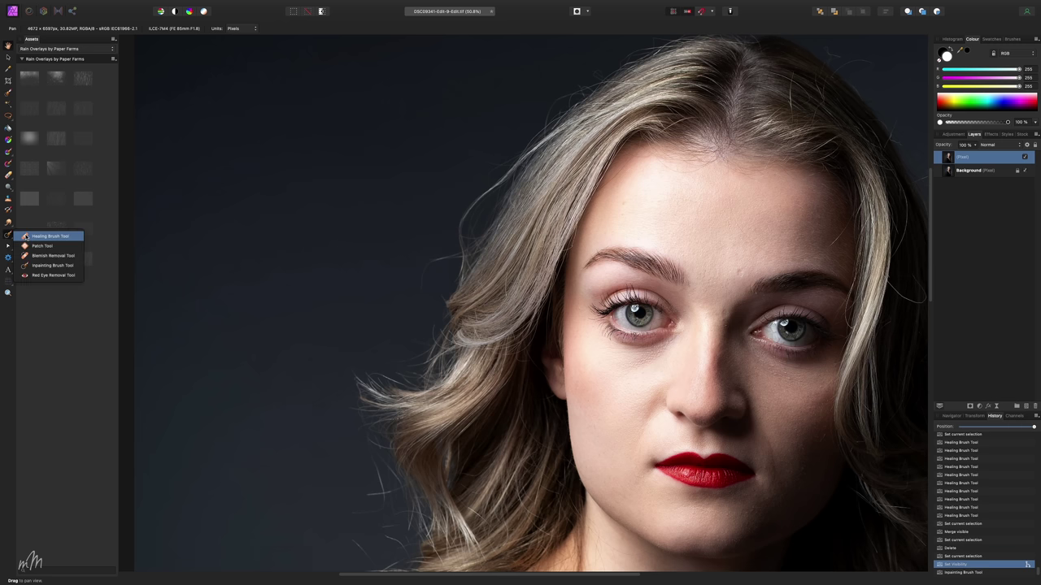
pyautogui.click(44, 269)
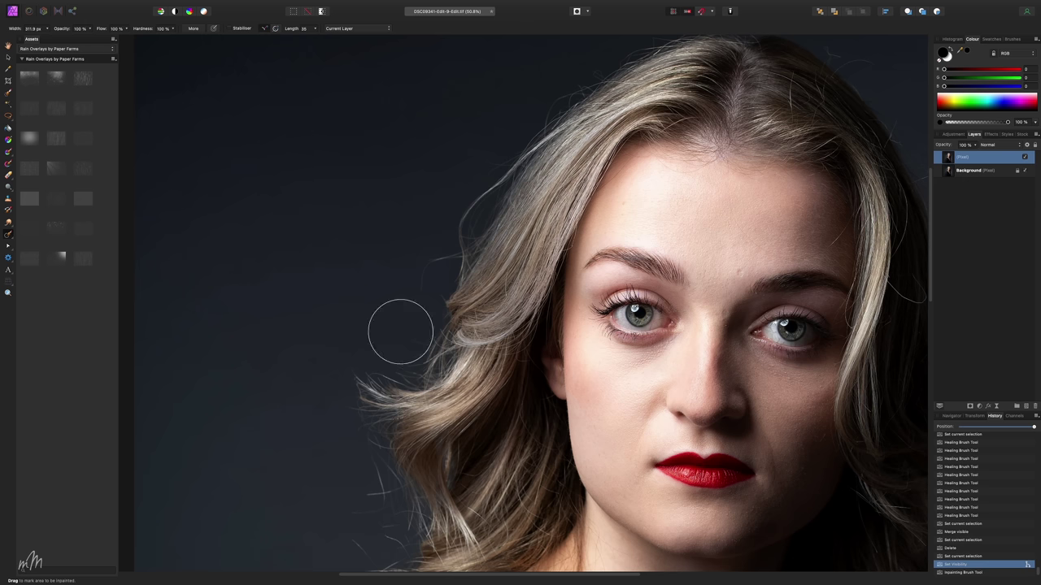
pyautogui.press('[')
pyautogui.press('[')
pyautogui.press('[')
pyautogui.press('[')
pyautogui.press('[')
pyautogui.press('[')
pyautogui.press('[')
pyautogui.press('[')
pyautogui.press('[')
pyautogui.moveTo(421, 288)
pyautogui.mouseDown()
pyautogui.moveTo(452, 258)
pyautogui.moveTo(511, 136)
pyautogui.mouseUp()
pyautogui.press(']')
pyautogui.press(']')
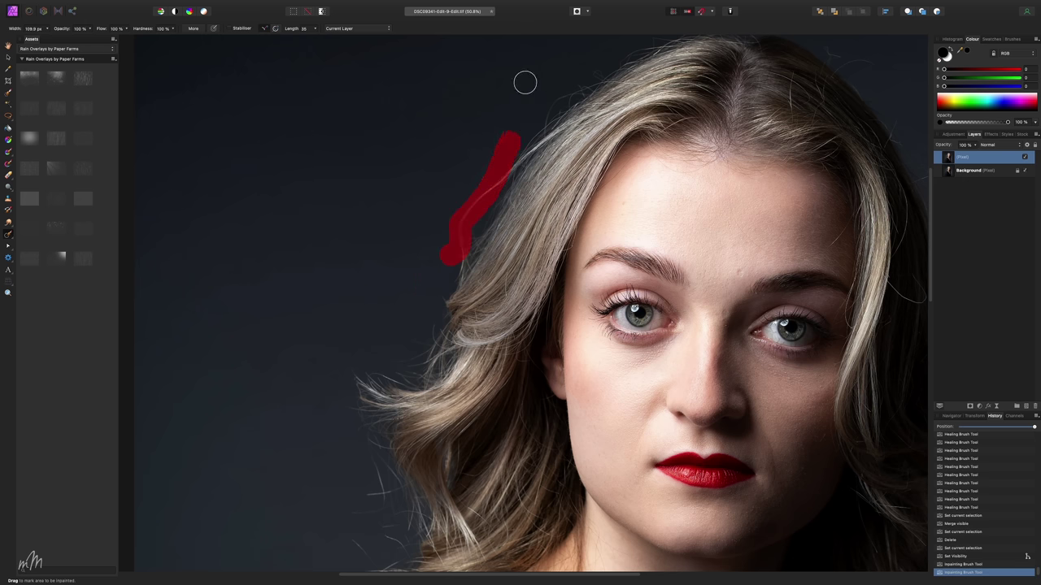
pyautogui.moveTo(376, 486); pyautogui.dragTo(348, 513)
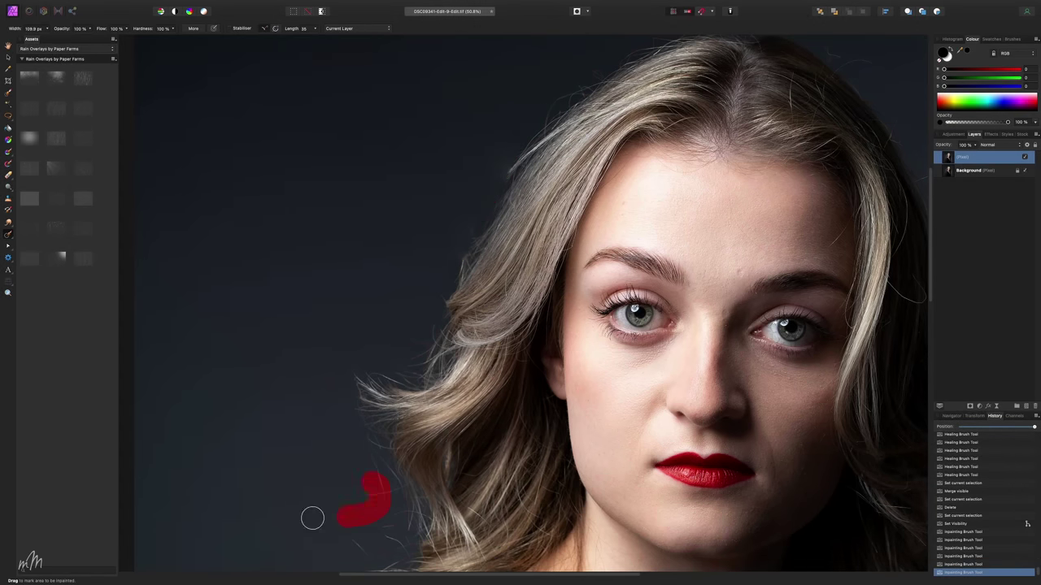
# Inpaint the small stray strands beside the curls above the lit shoulder with a brush about 41 px wide.
pyautogui.scroll(-5, 381, 366)
pyautogui.press('[')
pyautogui.press('[')
pyautogui.press('[')
pyautogui.press('[')
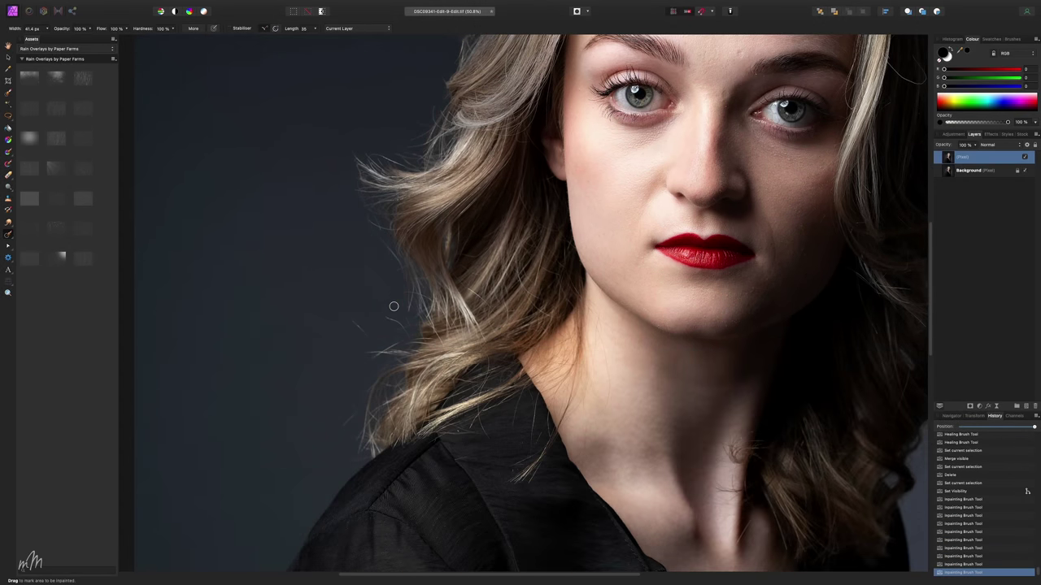
pyautogui.moveTo(387, 317); pyautogui.dragTo(401, 324)
pyautogui.moveTo(388, 317); pyautogui.dragTo(397, 320)
pyautogui.moveTo(352, 319)
pyautogui.mouseDown()
pyautogui.moveTo(362, 331)
pyautogui.moveTo(355, 326)
pyautogui.mouseUp()
pyautogui.moveTo(341, 429); pyautogui.dragTo(348, 420)
pyautogui.moveTo(353, 358); pyautogui.dragTo(384, 352)
pyautogui.moveTo(398, 304); pyautogui.dragTo(396, 293)
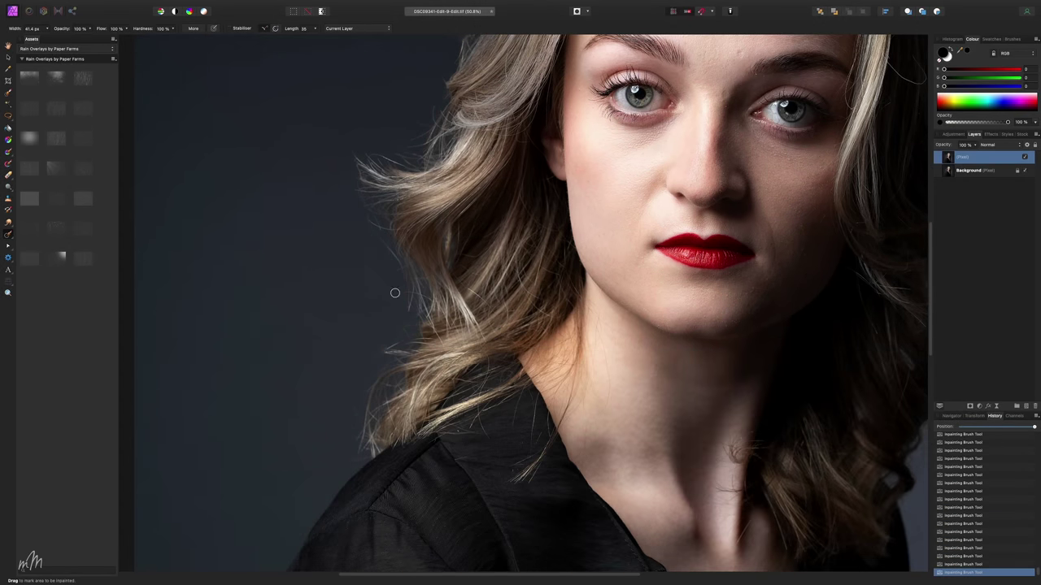
# Inpaint the flyaway hairs along the top of the head and its upper shaded edge.
pyautogui.scroll(7, 513, 437)
pyautogui.moveTo(547, 193); pyautogui.dragTo(654, 117)
pyautogui.moveTo(650, 111); pyautogui.dragTo(664, 109)
pyautogui.moveTo(747, 103)
pyautogui.mouseDown()
pyautogui.moveTo(713, 93)
pyautogui.moveTo(686, 101)
pyautogui.mouseUp()
pyautogui.moveTo(857, 130); pyautogui.dragTo(823, 121)
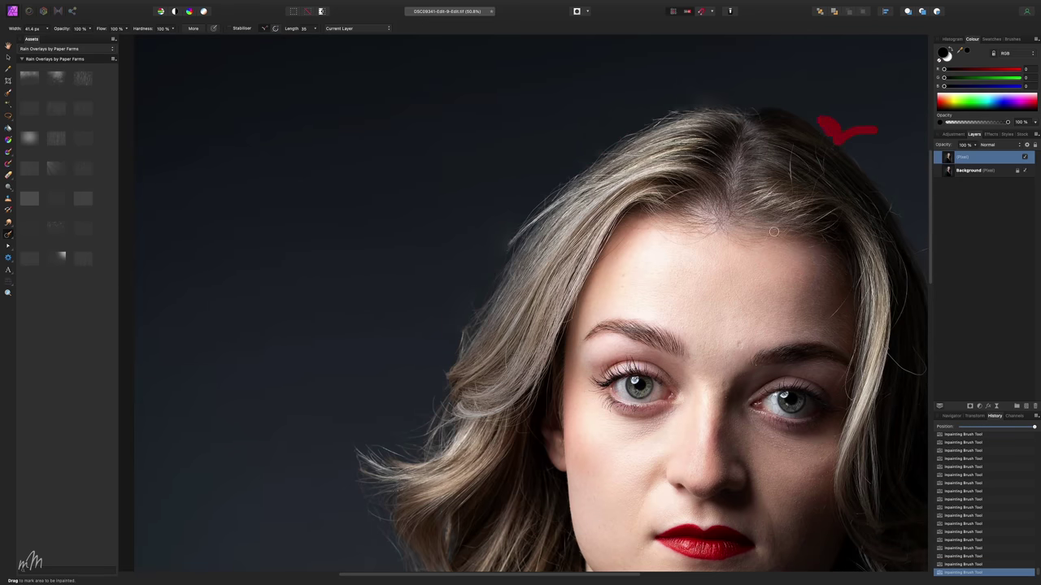
pyautogui.hscroll(5, 681, 163)
pyautogui.moveTo(655, 132); pyautogui.dragTo(672, 154)
pyautogui.hscroll(-3, 613, 261)
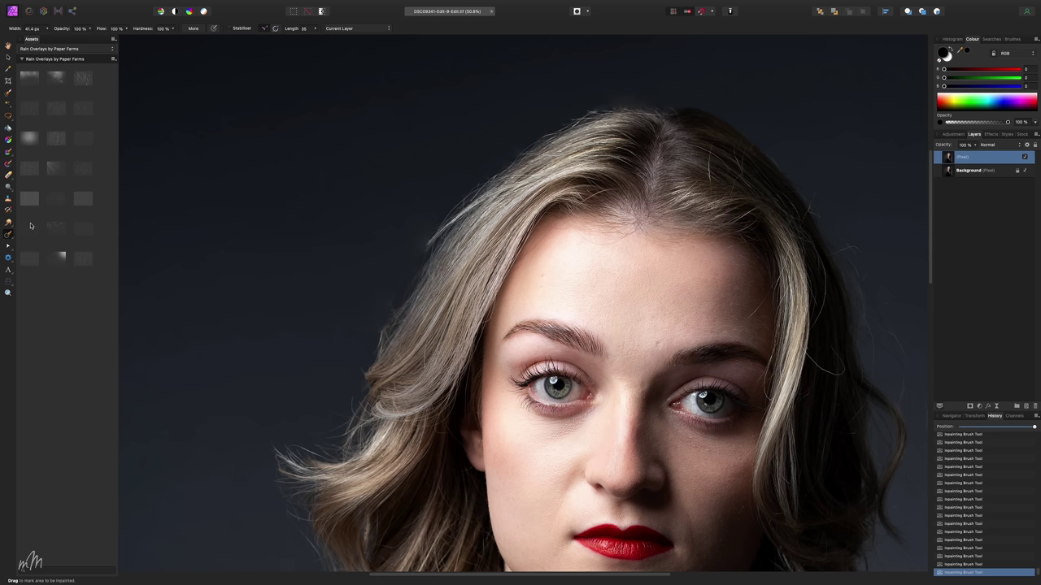
# Set the Inpainting Brush opacity to 50%, enlarge the brush, and clean the backdrop along the upper lit edge of the hair.
pyautogui.click(90, 30)
pyautogui.press(']')
pyautogui.press(']')
pyautogui.press(']')
pyautogui.press(']')
pyautogui.press(']')
pyautogui.press(']')
pyautogui.press(']')
pyautogui.press(']')
pyautogui.moveTo(362, 333); pyautogui.dragTo(388, 277)
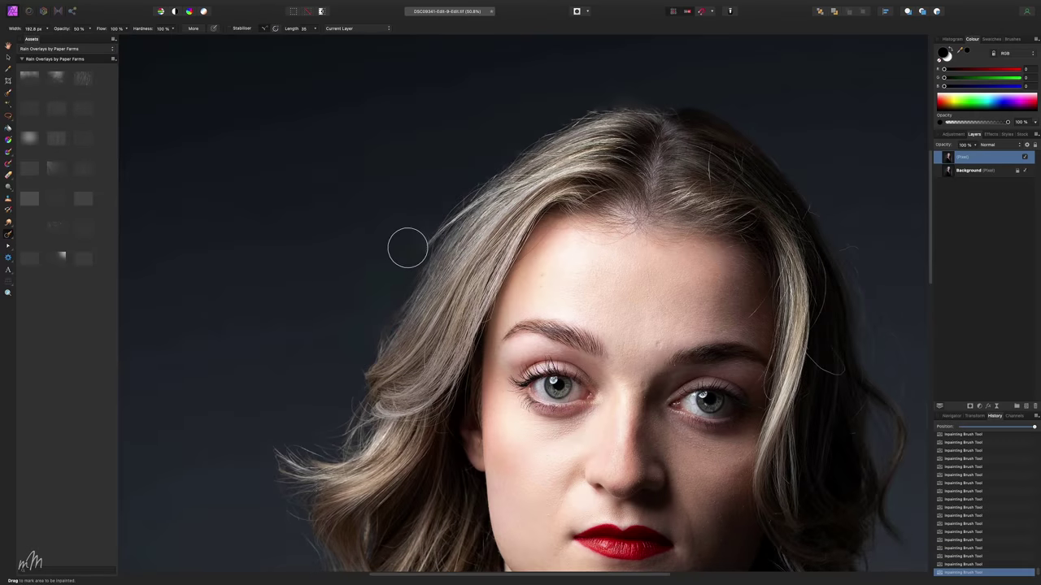
pyautogui.moveTo(406, 243); pyautogui.dragTo(495, 140)
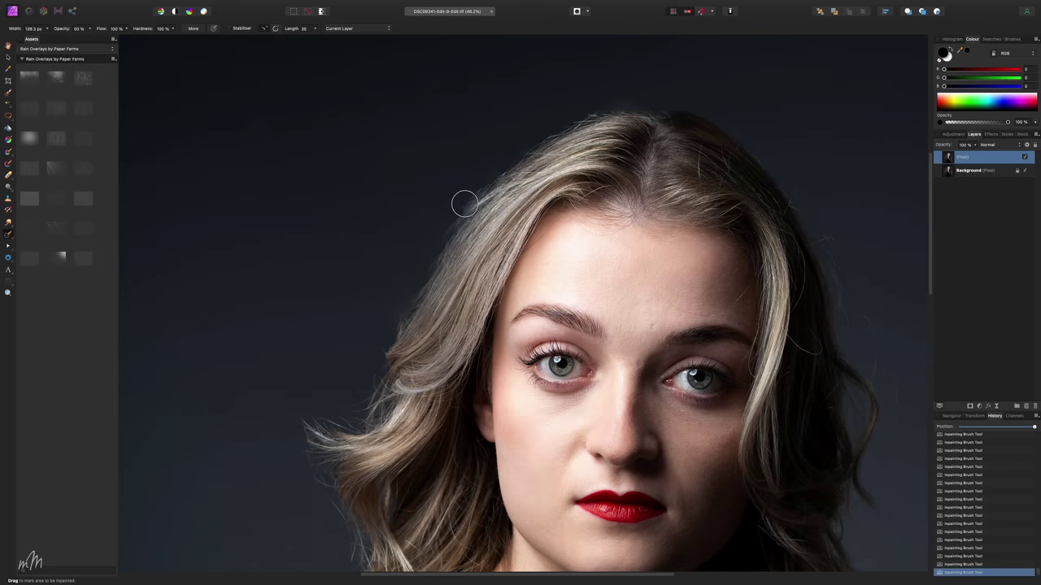
# Inpaint the remaining flyaways around the crown and beside the hair's shaded side at 50% opacity with a brush about 109 px wide.
pyautogui.moveTo(464, 203); pyautogui.dragTo(498, 156)
pyautogui.moveTo(430, 237); pyautogui.dragTo(502, 153)
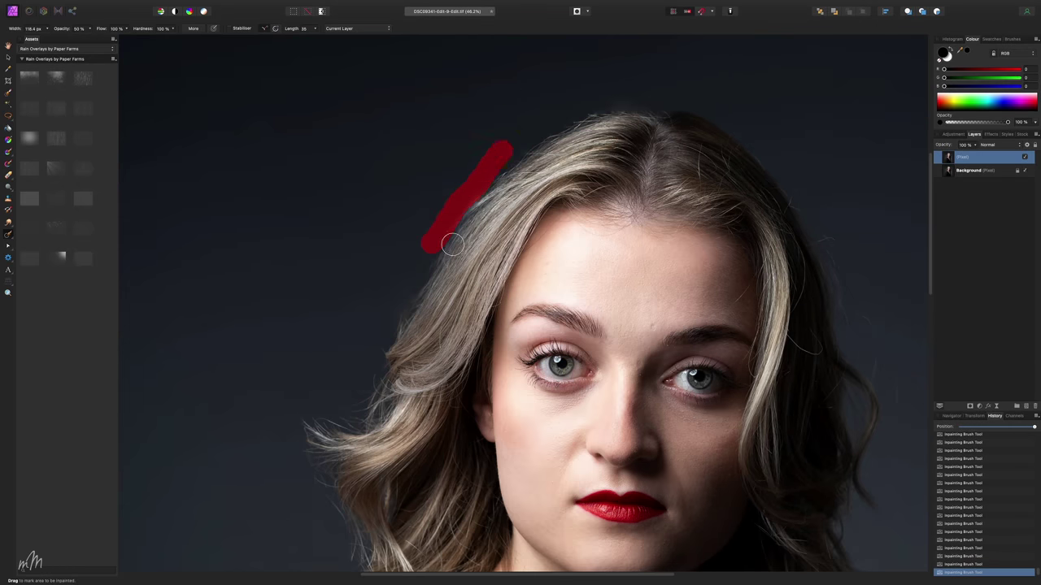
pyautogui.press('[')
pyautogui.moveTo(620, 97); pyautogui.dragTo(600, 104)
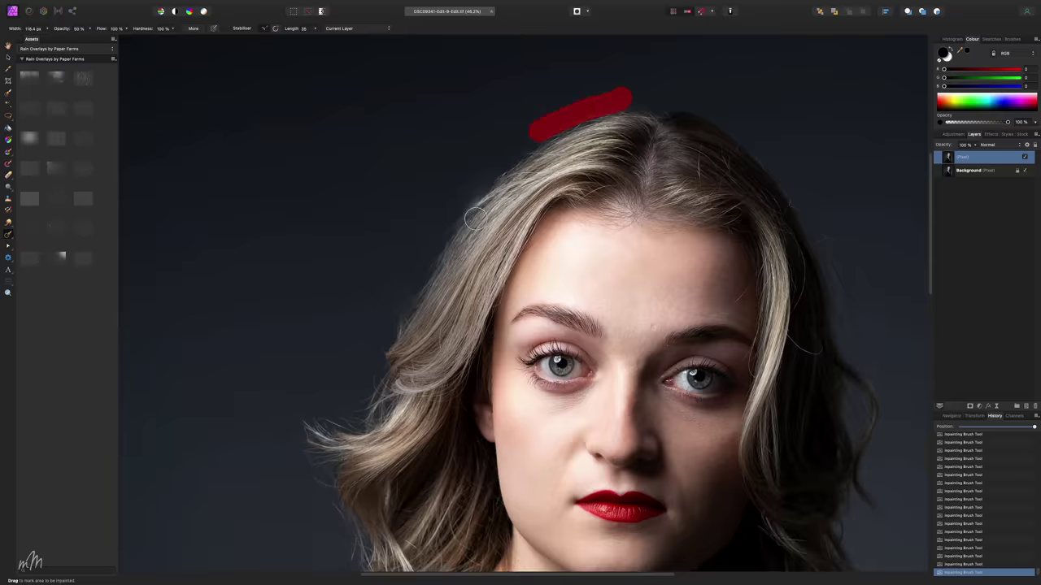
pyautogui.moveTo(660, 97)
pyautogui.mouseDown()
pyautogui.moveTo(609, 100)
pyautogui.moveTo(513, 154)
pyautogui.mouseUp()
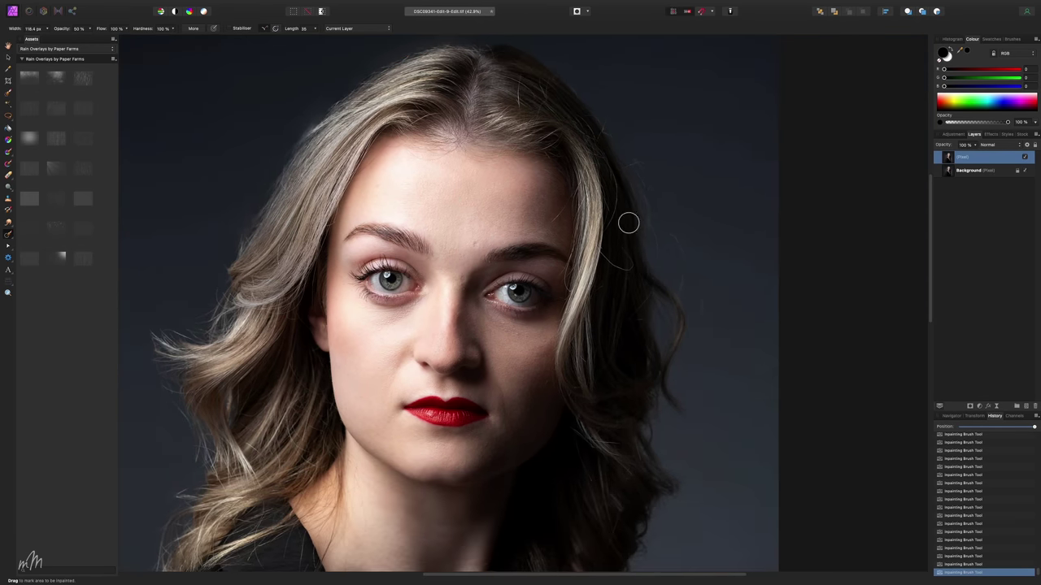
pyautogui.moveTo(712, 321)
pyautogui.mouseDown()
pyautogui.moveTo(669, 255)
pyautogui.moveTo(610, 102)
pyautogui.mouseUp()
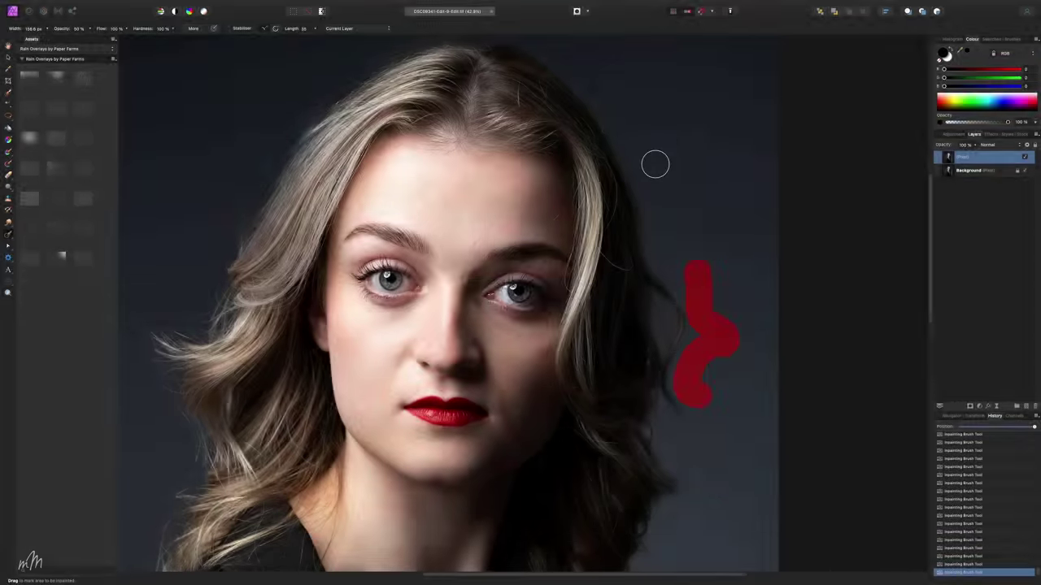
pyautogui.click(216, 247)
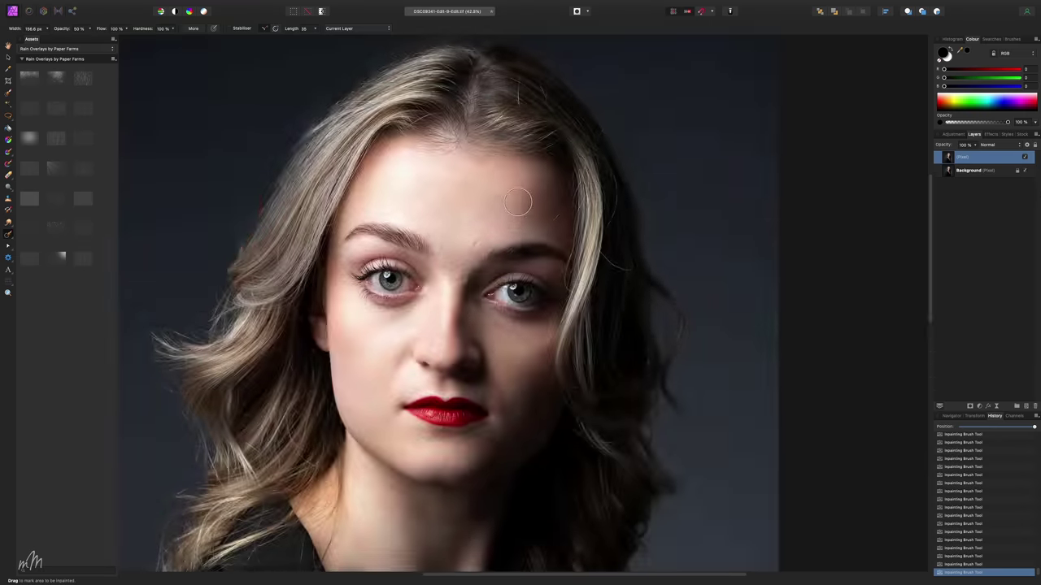
pyautogui.hotkey('ctrl', '0')
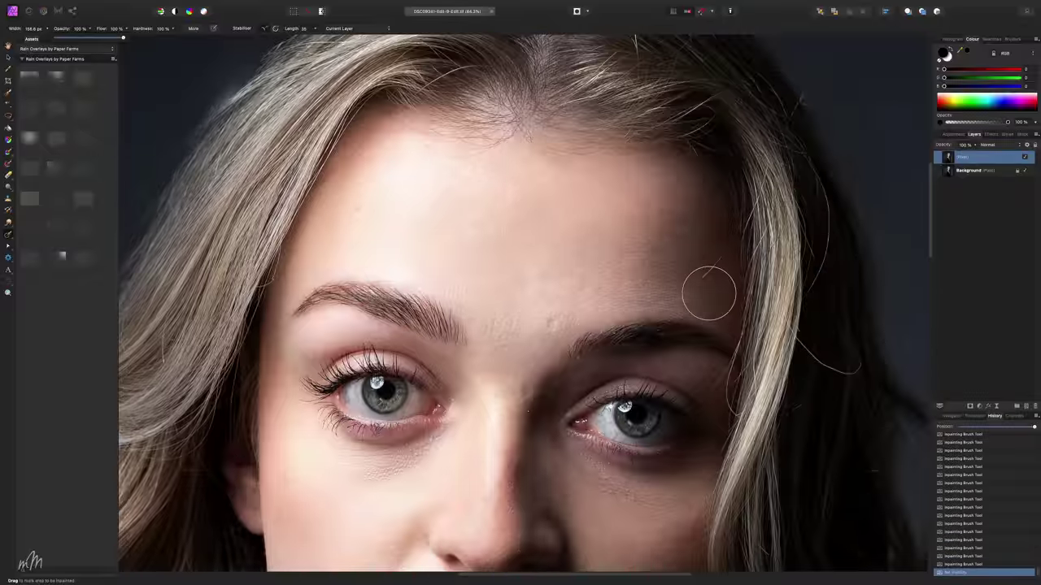
# Inpaint fine strands at the hairline, lit temple and shaded-side lock at 100% opacity with a brush about 19 px wide.
pyautogui.moveTo(708, 290); pyautogui.dragTo(739, 232)
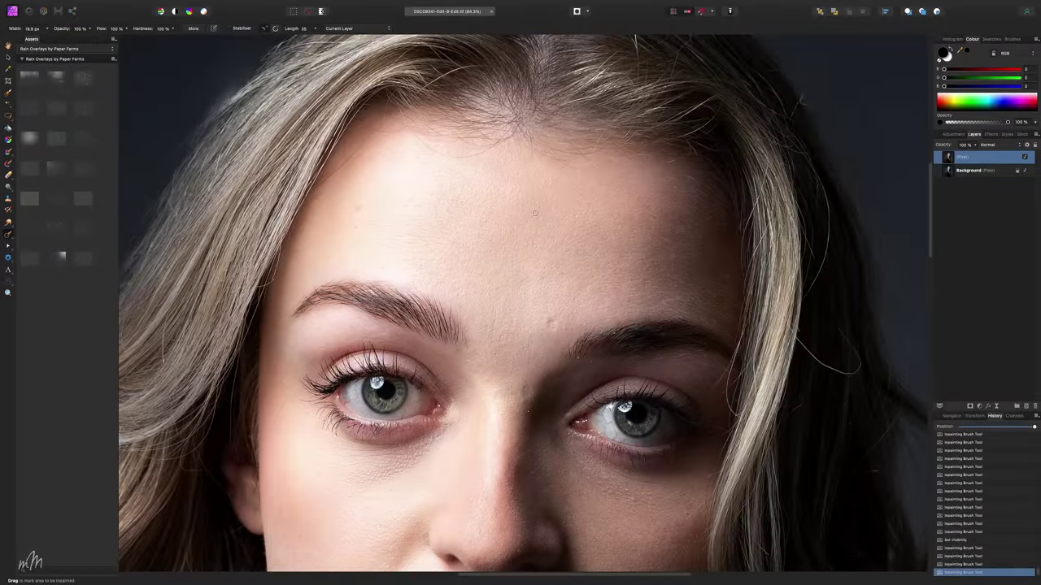
pyautogui.moveTo(370, 131); pyautogui.dragTo(306, 213)
pyautogui.moveTo(278, 257); pyautogui.dragTo(266, 289)
pyautogui.moveTo(800, 334); pyautogui.dragTo(857, 371)
pyautogui.moveTo(808, 295); pyautogui.dragTo(813, 184)
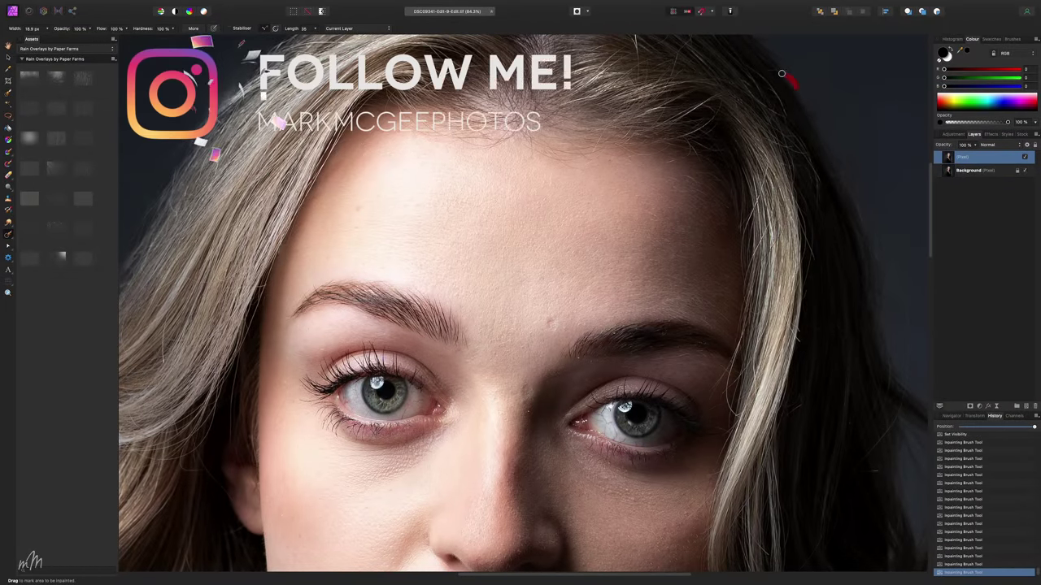
# Inpaint the stray strands across the crown on both sides of the parting.
pyautogui.scroll(4, 637, 206)
pyautogui.moveTo(636, 206); pyautogui.dragTo(640, 152)
pyautogui.moveTo(690, 197); pyautogui.dragTo(677, 153)
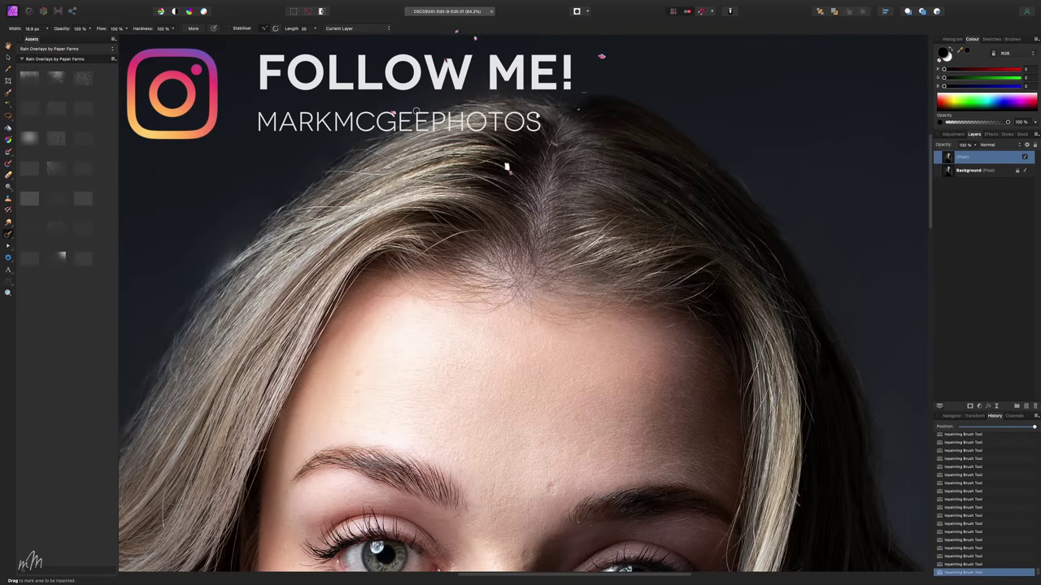
pyautogui.moveTo(364, 177); pyautogui.dragTo(327, 171)
# Undo the last two inpainting strokes and inpaint the flyaway on the upper lit edge of the hair.
pyautogui.hscroll(-10, 356, 128)
pyautogui.press('super+z')
pyautogui.press('super+z')
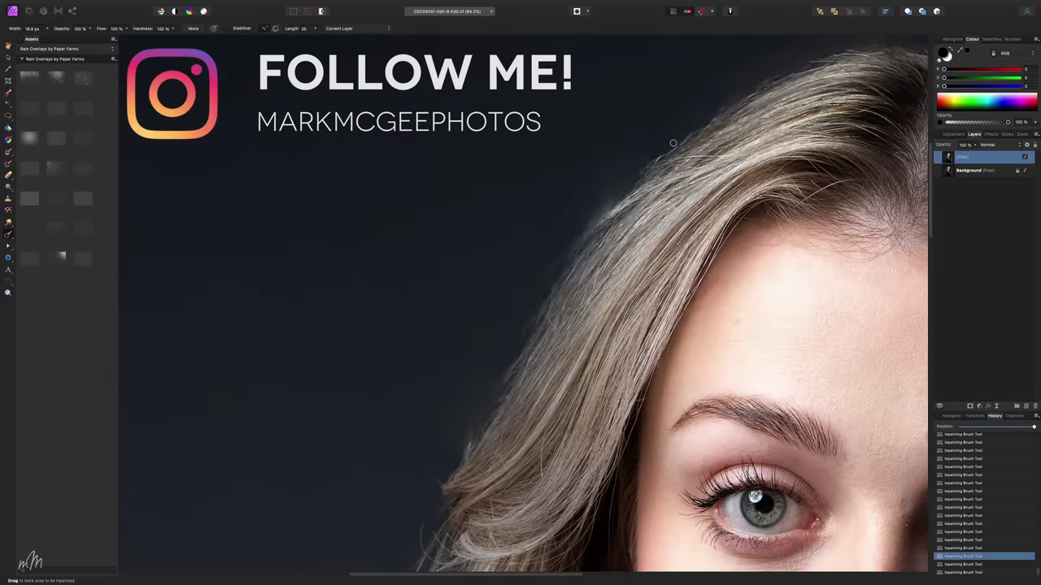
pyautogui.moveTo(676, 146); pyautogui.dragTo(660, 167)
# Inpaint the loose strands falling over the neck and black collar with a brush about 33 px wide.
pyautogui.scroll(-8, 514, 320)
pyautogui.scroll(-8, 290, 304)
pyautogui.moveTo(680, 413); pyautogui.dragTo(706, 399)
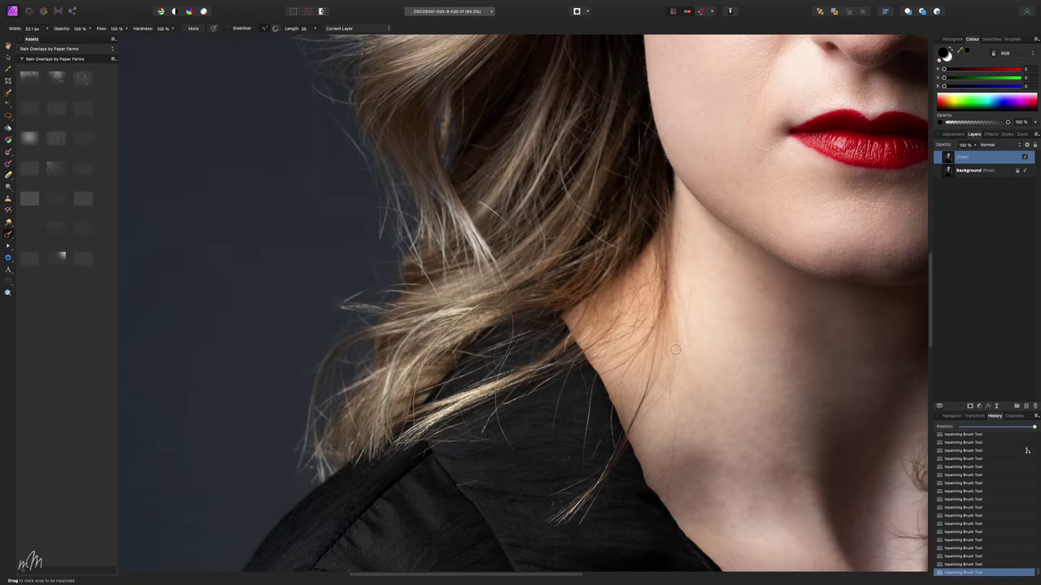
pyautogui.scroll(-1, 569, 476)
pyautogui.moveTo(569, 477)
pyautogui.mouseDown()
pyautogui.moveTo(610, 360)
pyautogui.moveTo(586, 426)
pyautogui.mouseUp()
pyautogui.moveTo(468, 398); pyautogui.dragTo(489, 398)
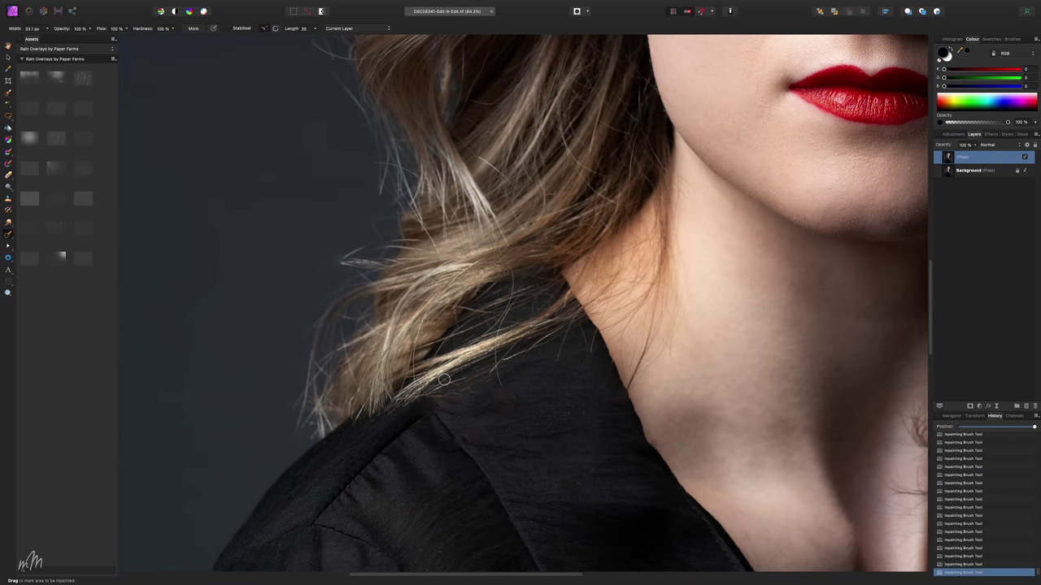
# Try to inpaint stray hair on the lower part of the portrait with a brush about 88 px wide.
pyautogui.hscroll(10, 402, 345)
pyautogui.scroll(-4, 402, 346)
pyautogui.press('super+minus')
pyautogui.press(']')
pyautogui.press(']')
pyautogui.press(']')
pyautogui.press(']')
pyautogui.press(']')
pyautogui.press(']')
pyautogui.press(']')
pyautogui.moveTo(474, 293); pyautogui.dragTo(491, 263)
pyautogui.press('super+z')
# Inpaint the loose strands over the skin beside the shaded eye and cheek with a brush about 17 px wide.
pyautogui.scroll(10, 472, 200)
pyautogui.press('super+plus')
pyautogui.press('super+plus')
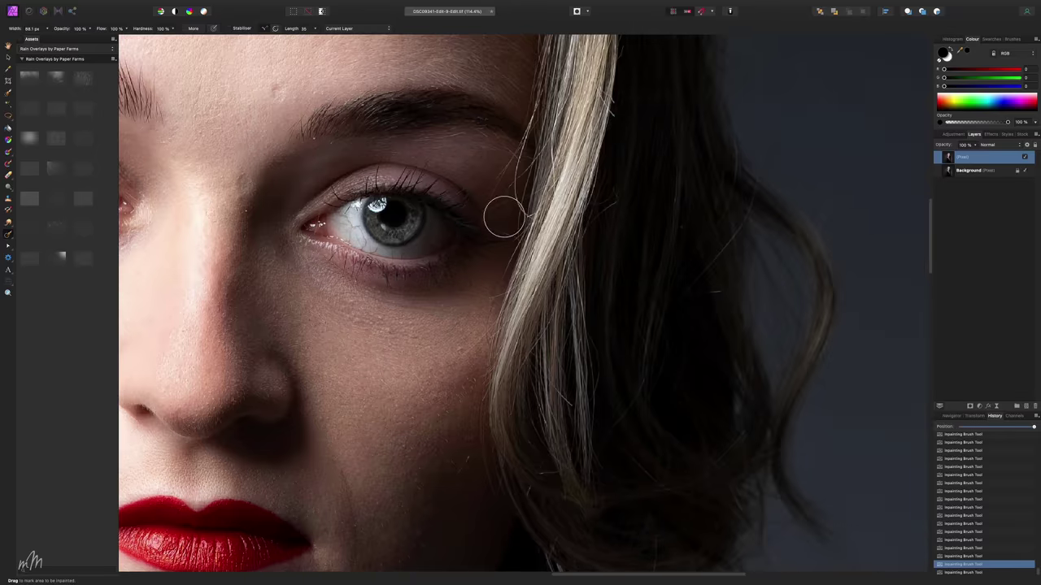
pyautogui.press('[')
pyautogui.press('[')
pyautogui.press('[')
pyautogui.press('[')
pyautogui.press('[')
pyautogui.press('[')
pyautogui.press('[')
pyautogui.click(515, 177)
pyautogui.moveTo(537, 93)
pyautogui.mouseDown()
pyautogui.moveTo(514, 210)
pyautogui.moveTo(509, 179)
pyautogui.mouseUp()
pyautogui.moveTo(518, 239); pyautogui.dragTo(510, 267)
pyautogui.moveTo(494, 300); pyautogui.dragTo(489, 341)
# Inpaint the stray hairs along the outer edge of the blonde lock and across the dark hair behind it.
pyautogui.scroll(1, 678, 307)
pyautogui.moveTo(612, 128); pyautogui.dragTo(618, 95)
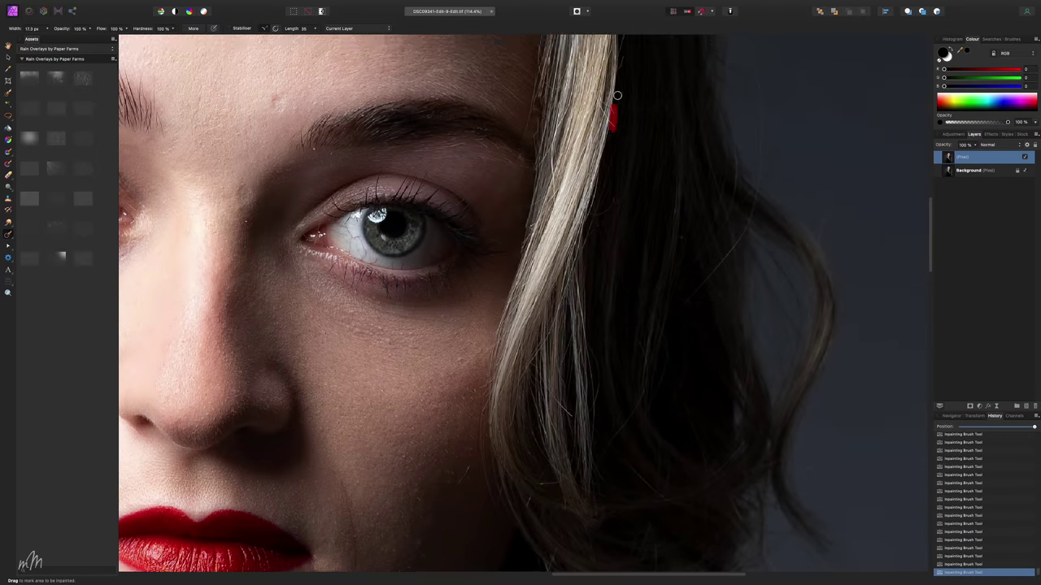
pyautogui.scroll(5, 737, 229)
pyautogui.moveTo(737, 229); pyautogui.dragTo(694, 488)
pyautogui.scroll(5, 739, 274)
pyautogui.scroll(-5, 738, 274)
pyautogui.scroll(5, 685, 255)
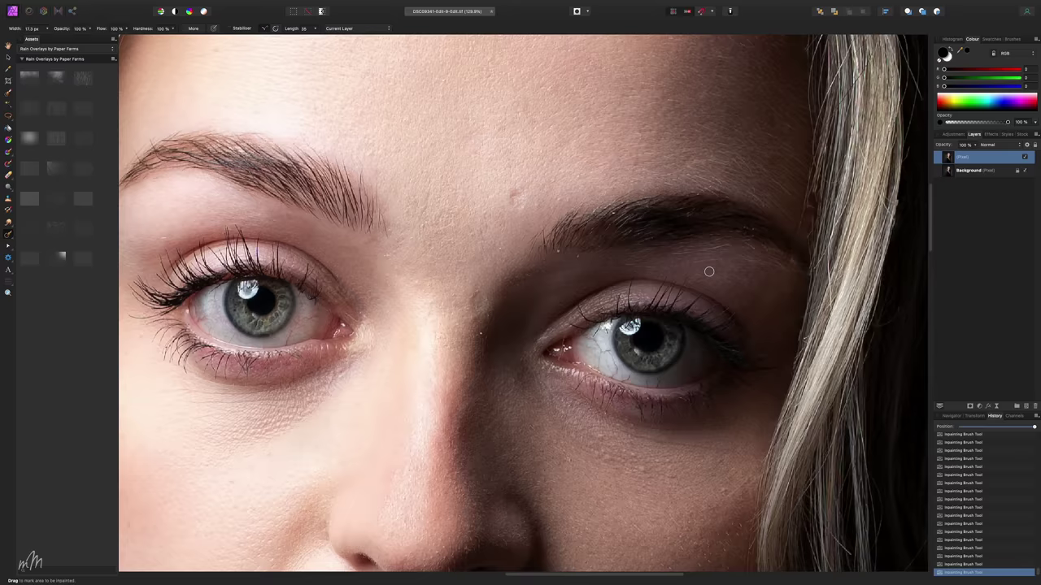
# Review the retouched face and hair in close-up and across the whole portrait.
pyautogui.press('[')
pyautogui.press('[')
pyautogui.press('[')
pyautogui.scroll(-3, 708, 271)
pyautogui.scroll(-5, 704, 431)
pyautogui.scroll(-8, 705, 430)
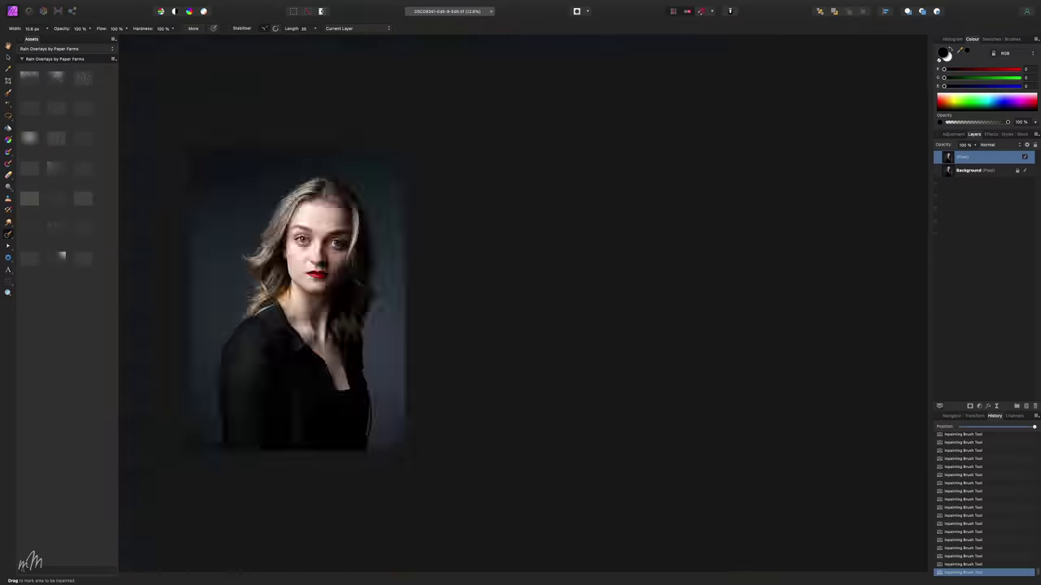
pyautogui.scroll(3, 327, 207)
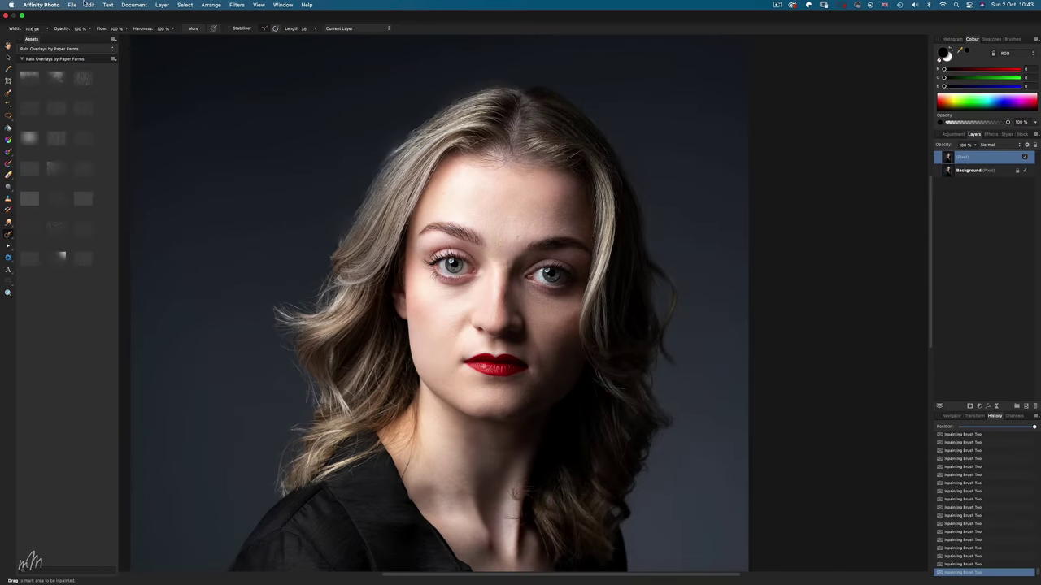
# Export the whole document with the PSD (preserve accuracy) preset, saving DSC09341-Edit-9-Edit.psd in a folder on the external drive.
pyautogui.click(72, 4)
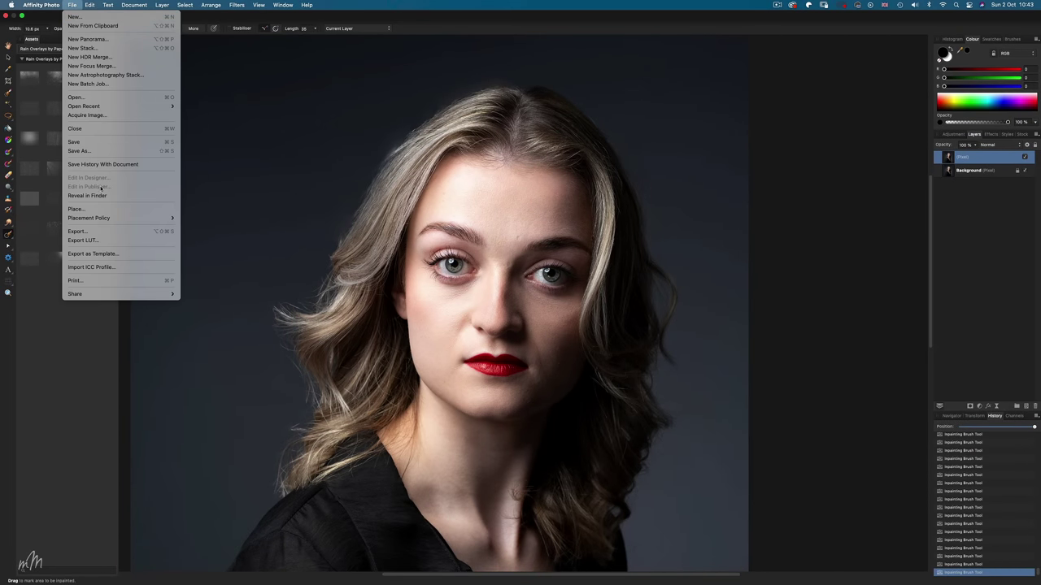
pyautogui.click(77, 231)
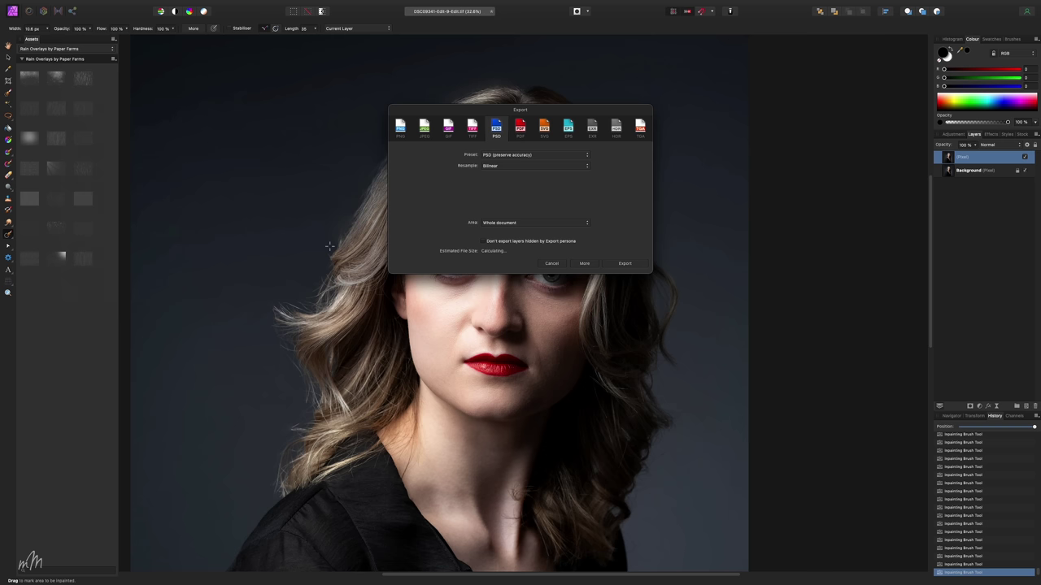
pyautogui.click(623, 264)
pyautogui.scroll(-5, 406, 265)
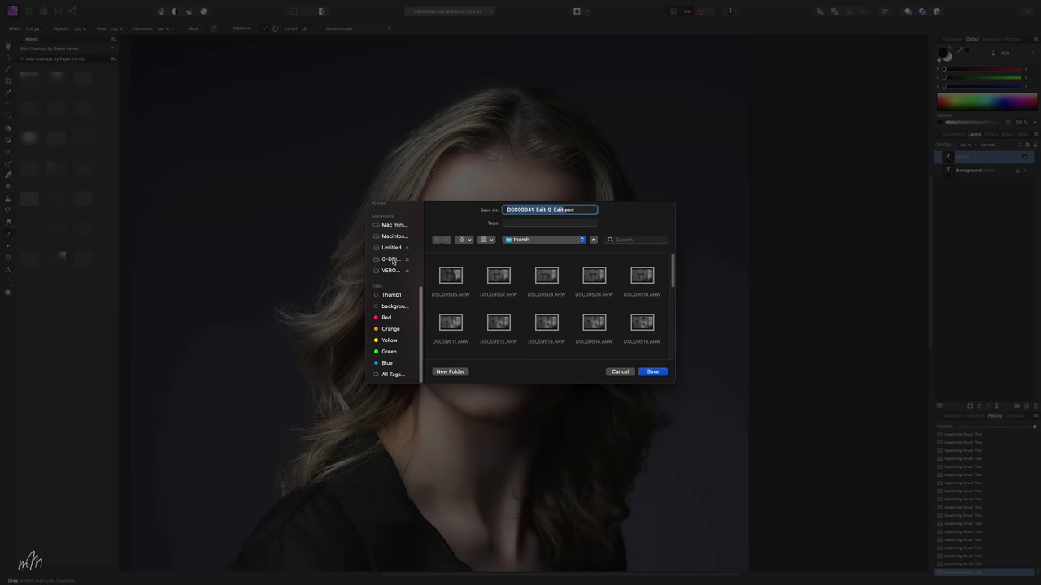
pyautogui.click(391, 260)
pyautogui.scroll(-1, 635, 307)
pyautogui.doubleClick(640, 306)
pyautogui.click(651, 373)
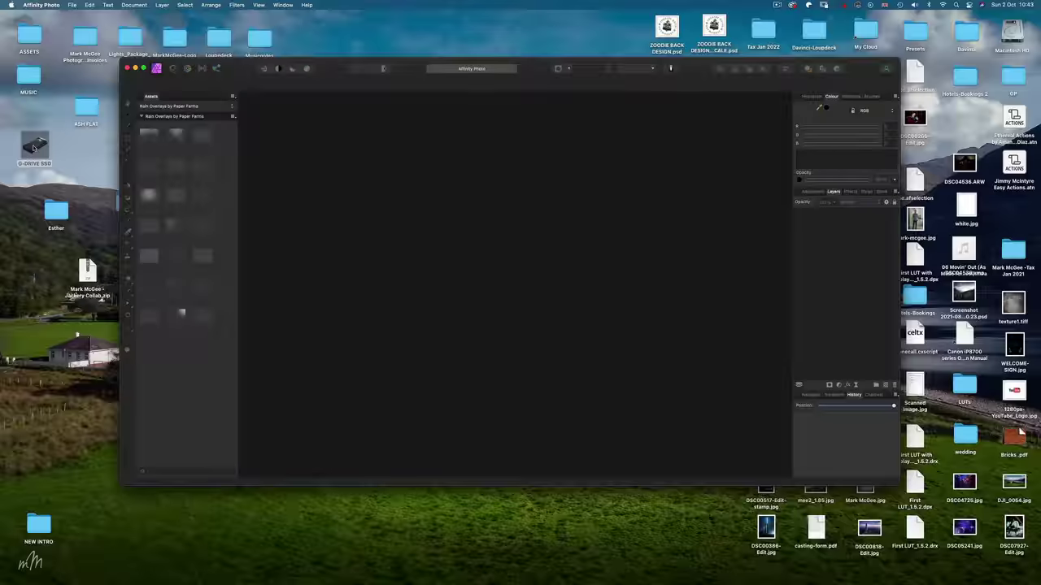
# Open DSC09341-Edit-9-Edit.psd in Photoshop from the portrait shoot's folder on the G-DRIVE SSD.
pyautogui.doubleClick(34, 146)
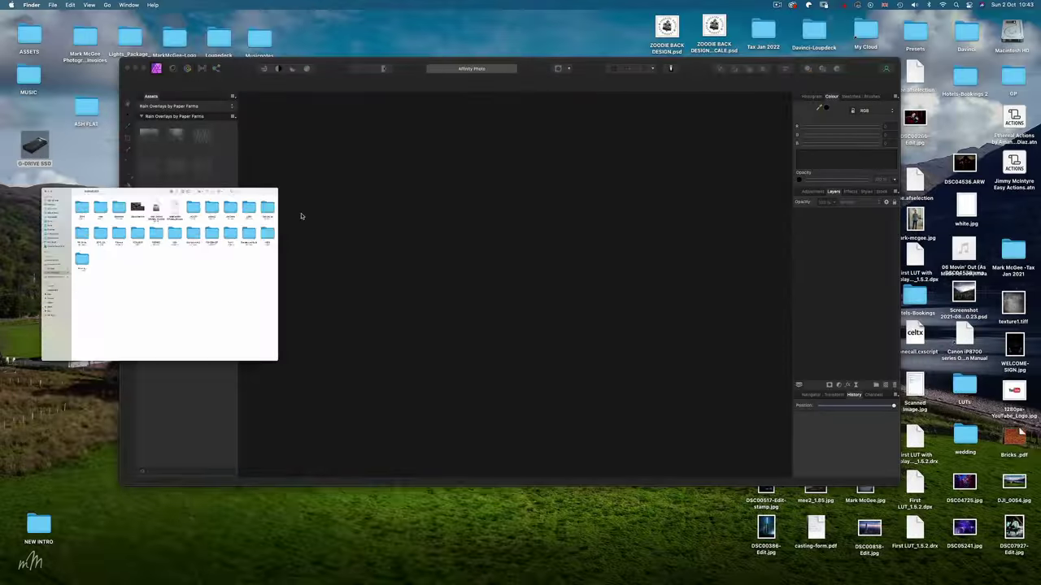
pyautogui.click(651, 169)
pyautogui.doubleClick(651, 169)
pyautogui.scroll(10, 545, 327)
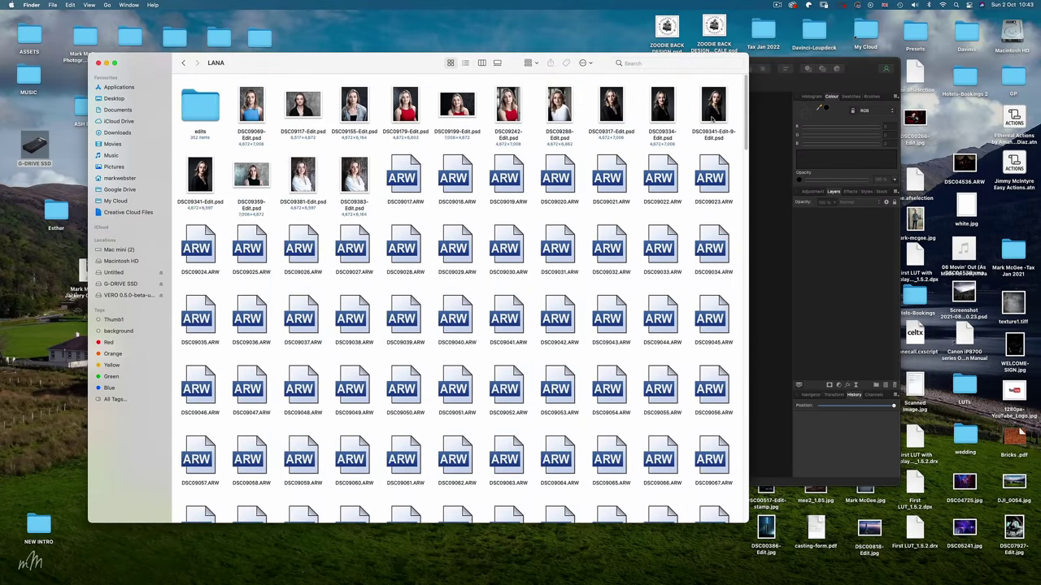
pyautogui.doubleClick(712, 119)
pyautogui.scroll(3, 526, 300)
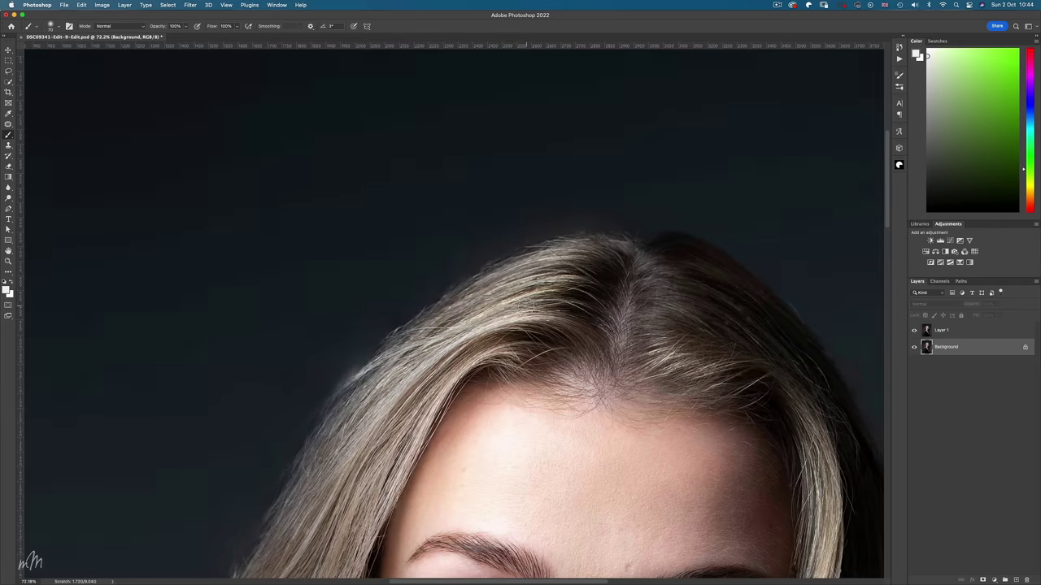
# On Layer 1, tidy the frizzy edge of the blonde hair against the backdrop with a 250 px Clone Stamp at 80% opacity.
pyautogui.scroll(-2, 527, 306)
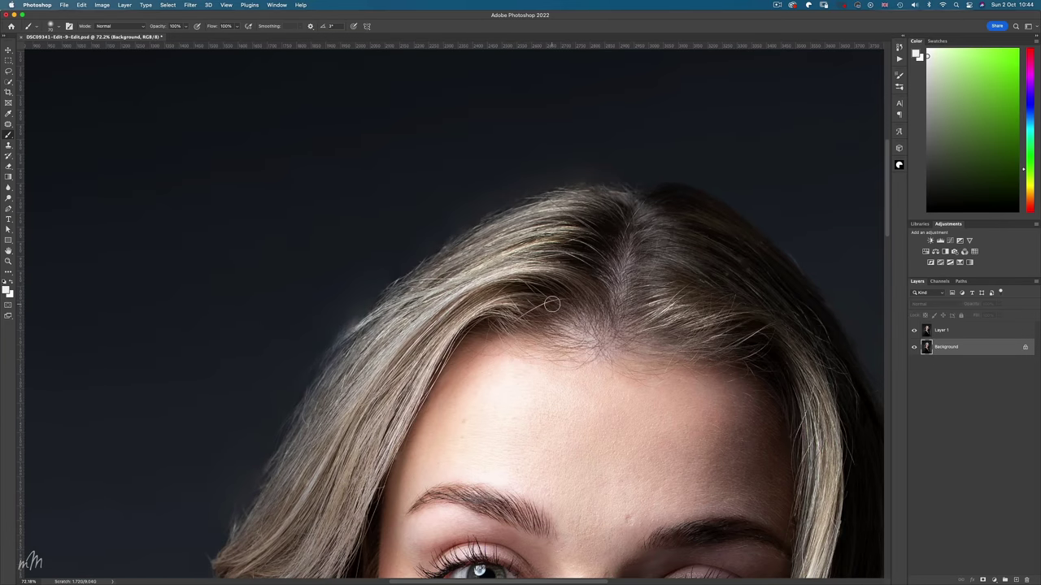
pyautogui.scroll(-3, 551, 304)
pyautogui.hscroll(-3, 555, 303)
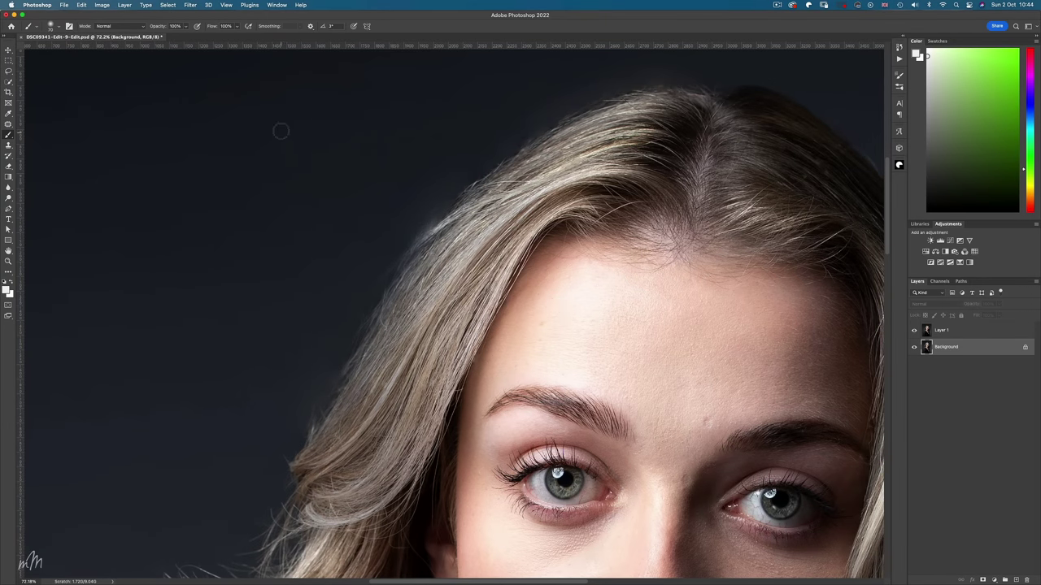
pyautogui.click(8, 145)
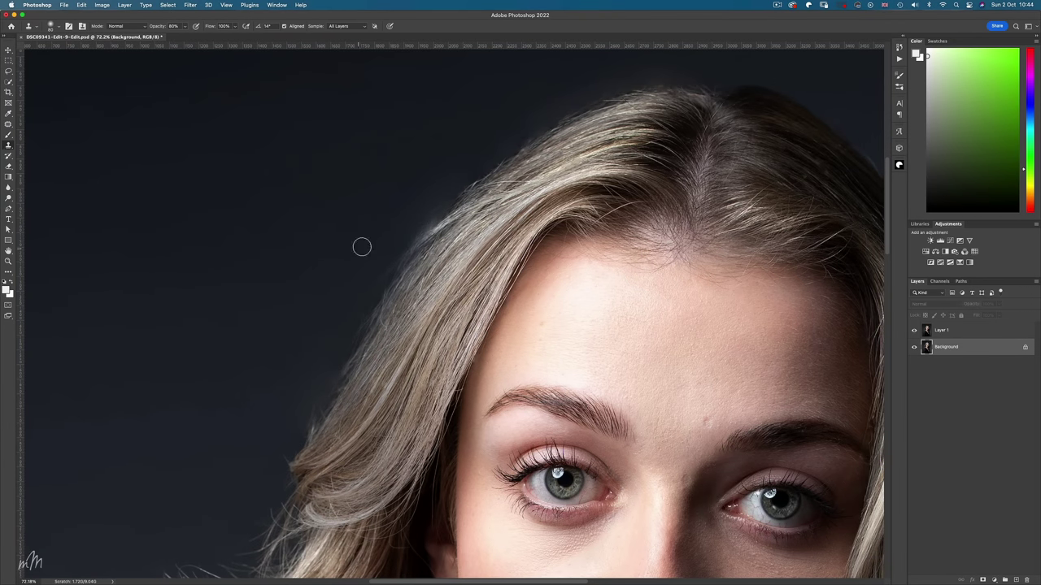
pyautogui.click(942, 330)
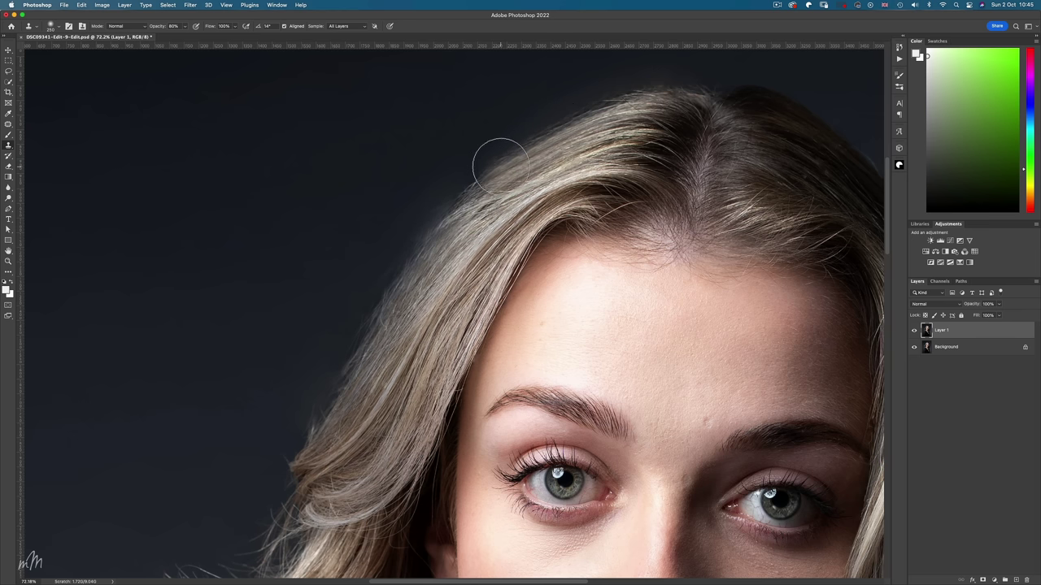
# Clone clean backdrop along the outer edge of the hair up to the crown with a slightly smaller Clone Stamp brush.
pyautogui.press('super+0')
pyautogui.scroll(6, 429, 117)
pyautogui.scroll(8, 429, 118)
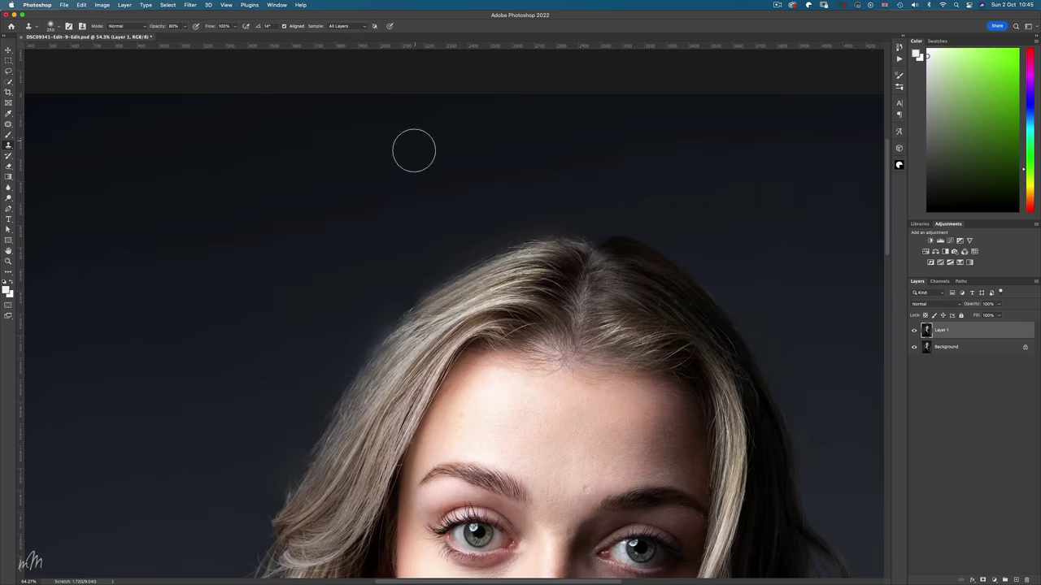
pyautogui.press('[')
pyautogui.keyDown('alt'); pyautogui.click(357, 295); pyautogui.keyUp('alt')
pyautogui.moveTo(372, 322)
pyautogui.mouseDown()
pyautogui.moveTo(390, 298)
pyautogui.moveTo(313, 411)
pyautogui.moveTo(369, 325)
pyautogui.moveTo(495, 202)
pyautogui.mouseUp()
pyautogui.scroll(-6, 439, 177)
pyautogui.scroll(-4, 439, 176)
pyautogui.scroll(4, 439, 175)
pyautogui.press('v')
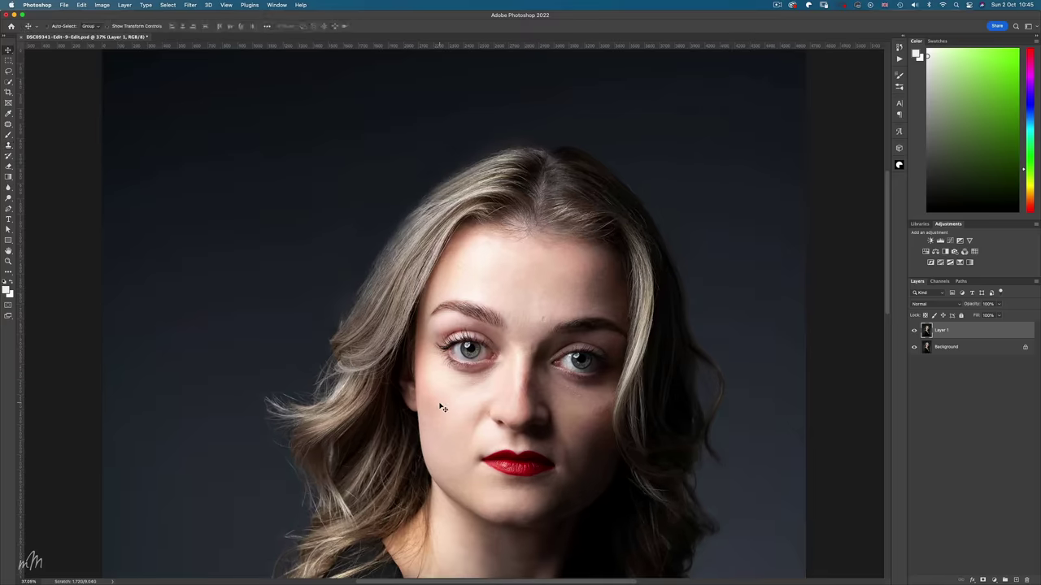
# Heal the remaining small skin marks on the face with a Content-Aware Spot Healing Brush on Layer 1.
pyautogui.scroll(5, 437, 401)
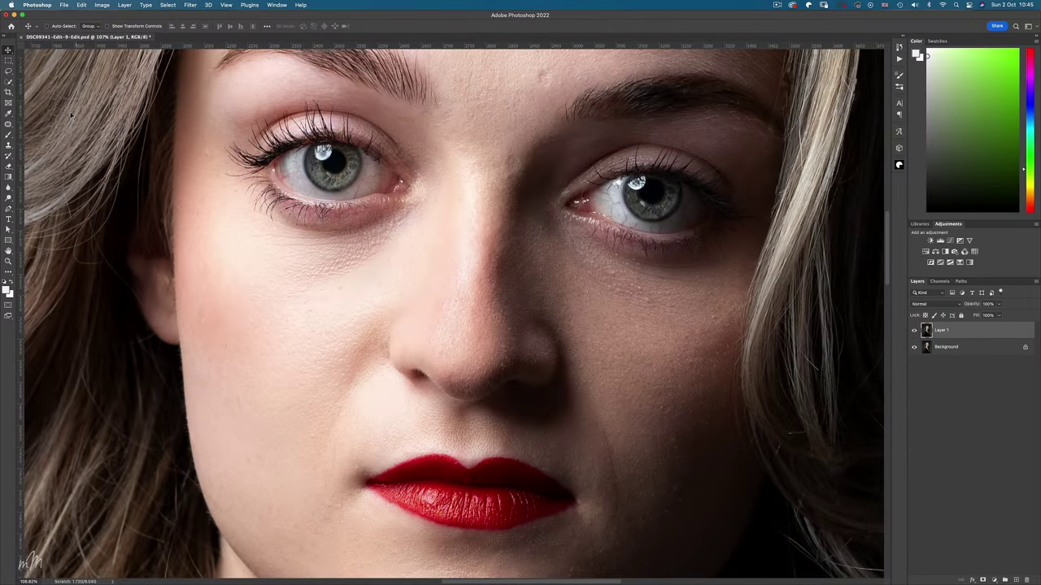
pyautogui.moveTo(8, 125); pyautogui.dragTo(34, 127)
pyautogui.click(40, 123)
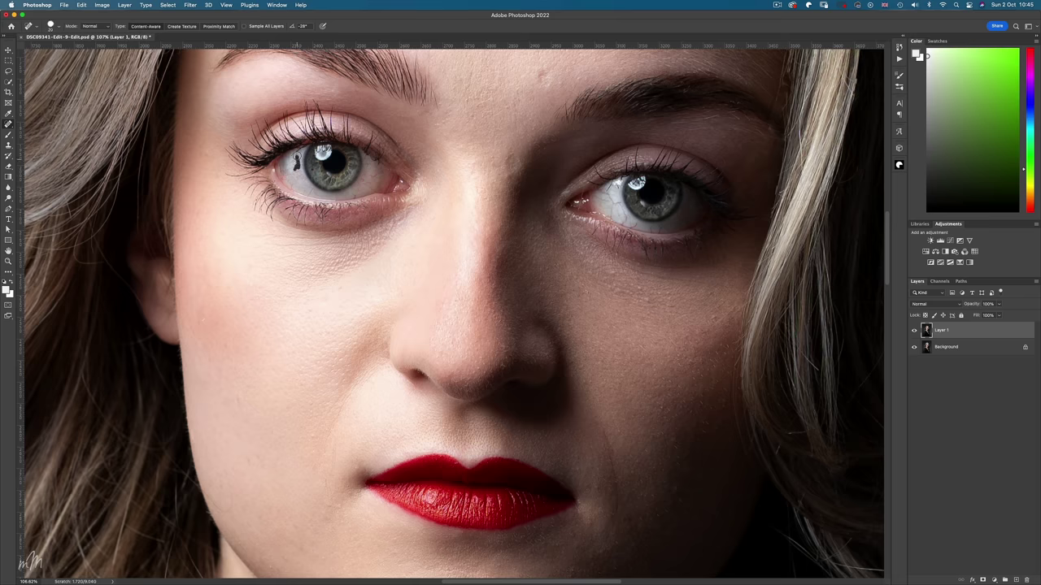
pyautogui.hscroll(5, 293, 190)
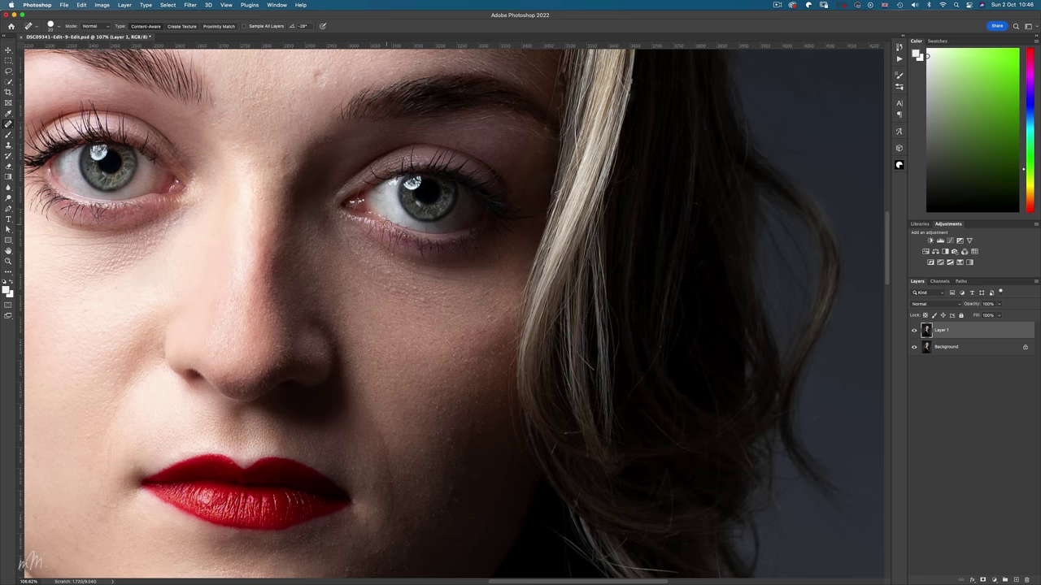
pyautogui.scroll(-5, 410, 272)
pyautogui.scroll(3, 411, 269)
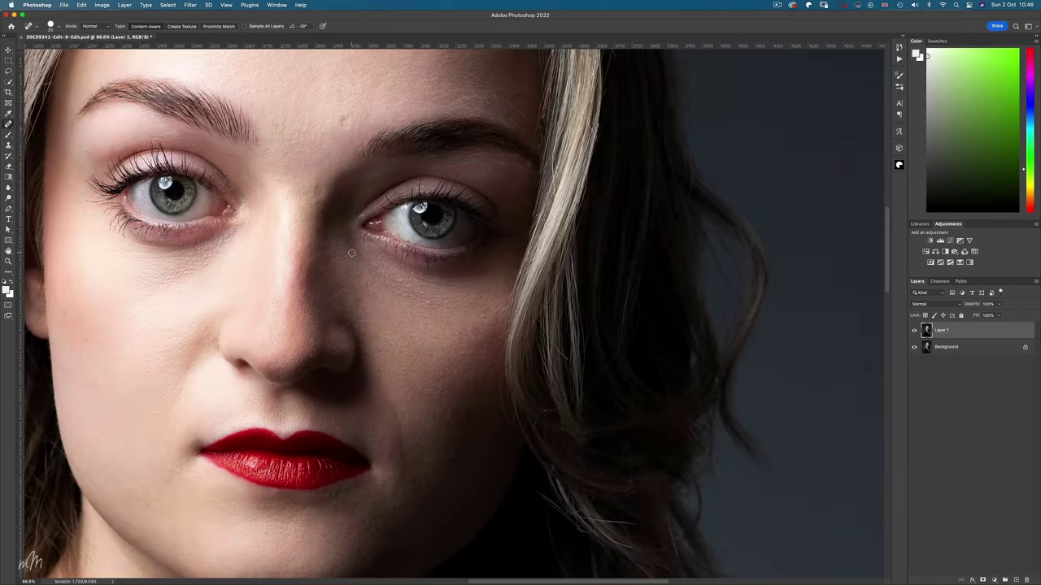
pyautogui.hscroll(-3, 370, 267)
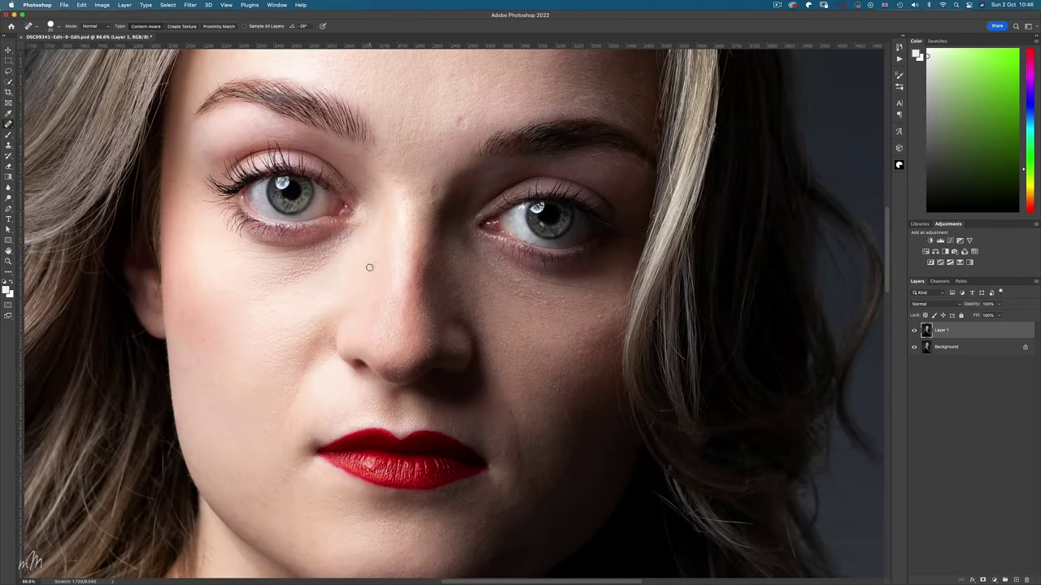
# Add a Vibrance adjustment with saturation lowered to about -32 and invert its mask to black.
pyautogui.click(969, 241)
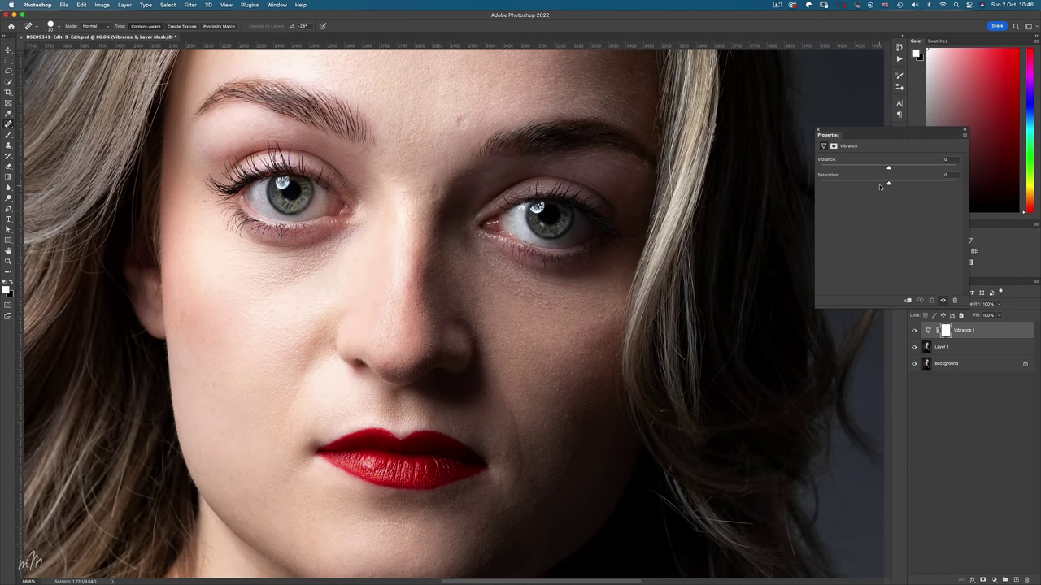
pyautogui.moveTo(887, 185); pyautogui.dragTo(868, 185)
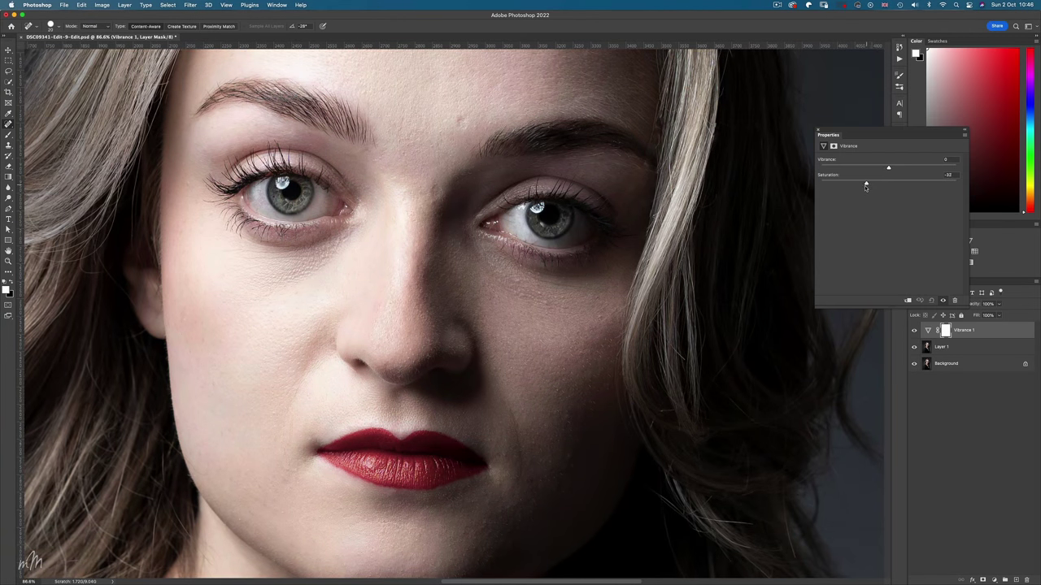
pyautogui.click(818, 129)
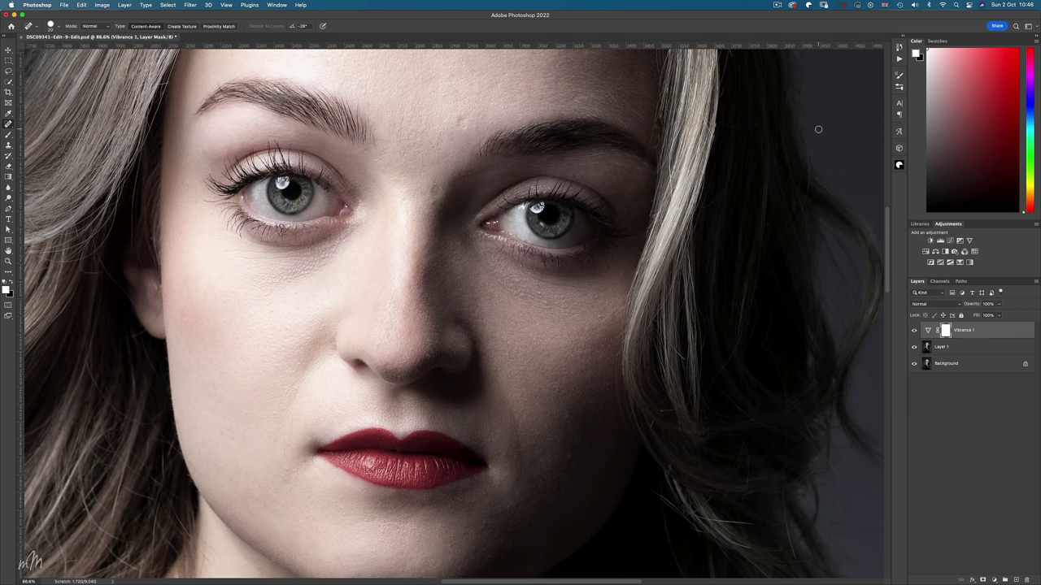
pyautogui.press('super+i')
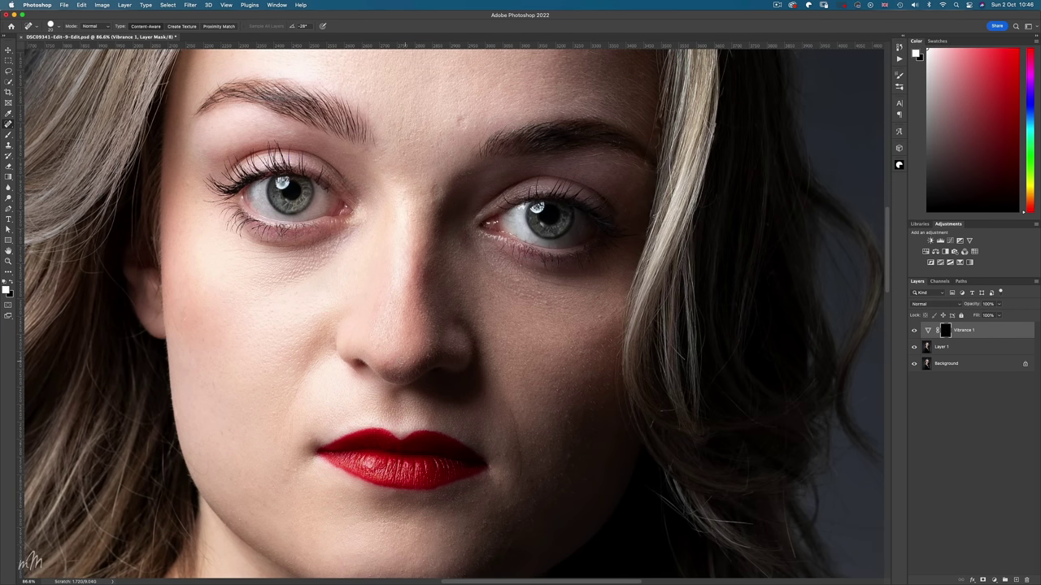
# Paint white on the Vibrance mask over the whites of both eyes to reduce their redness.
pyautogui.press('b')
pyautogui.scroll(3, 438, 345)
pyautogui.hscroll(-4, 431, 345)
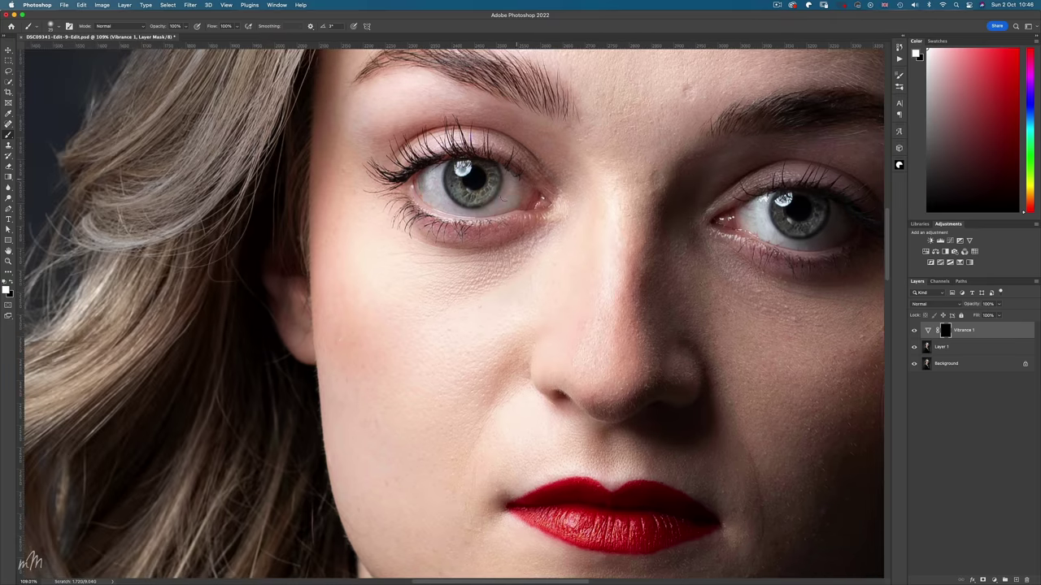
pyautogui.hscroll(5, 609, 159)
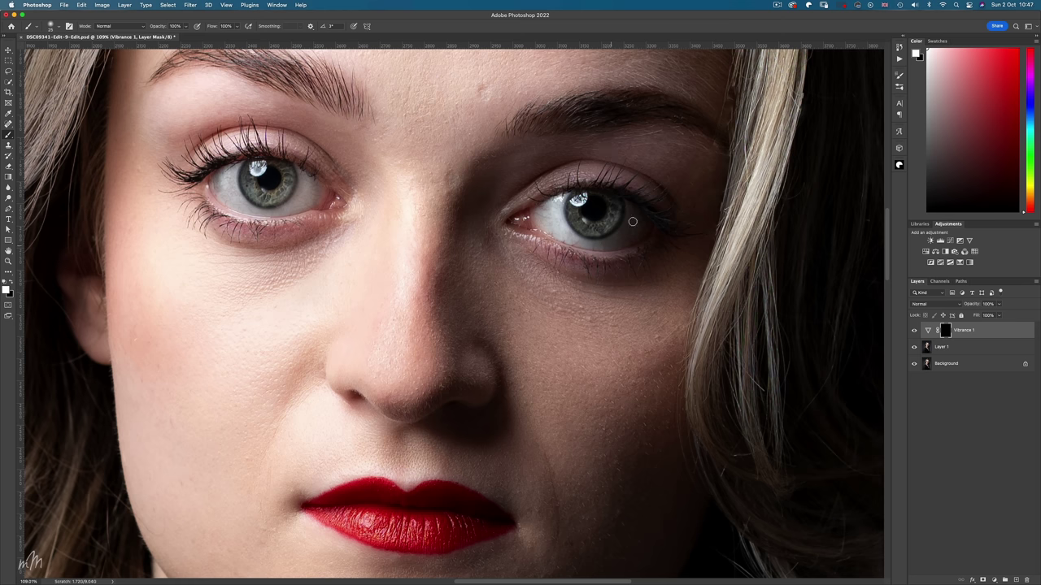
pyautogui.scroll(-2, 627, 209)
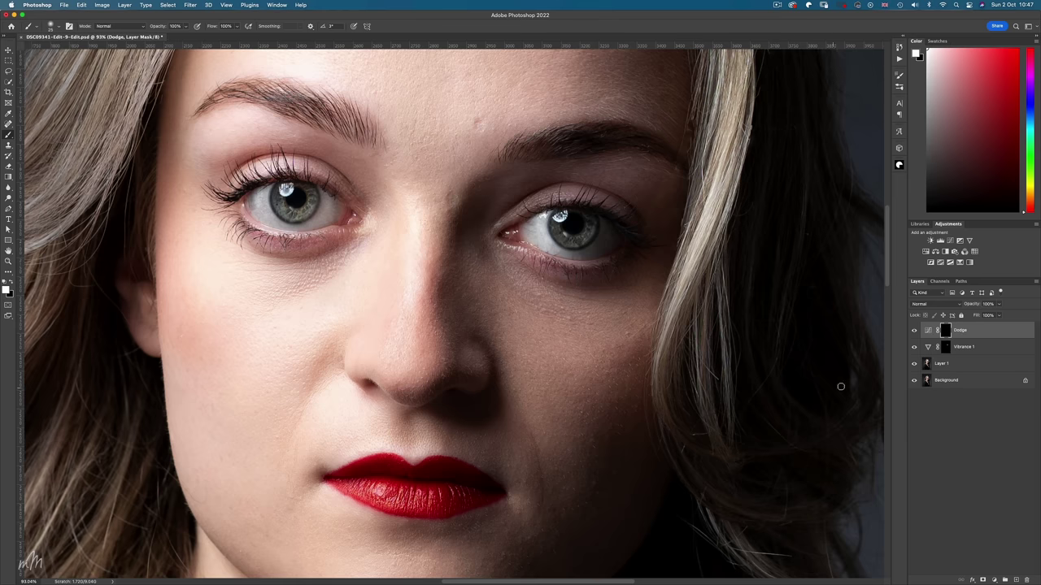
# Check the Dodge layer's curve, make its black mask active and set the brush flow to 7%.
pyautogui.doubleClick(928, 330)
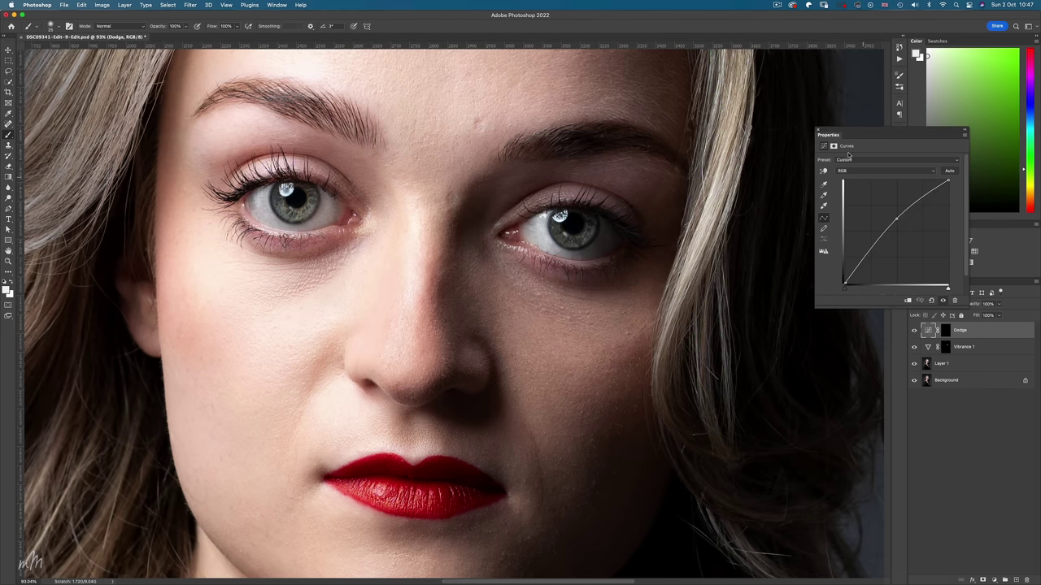
pyautogui.click(818, 132)
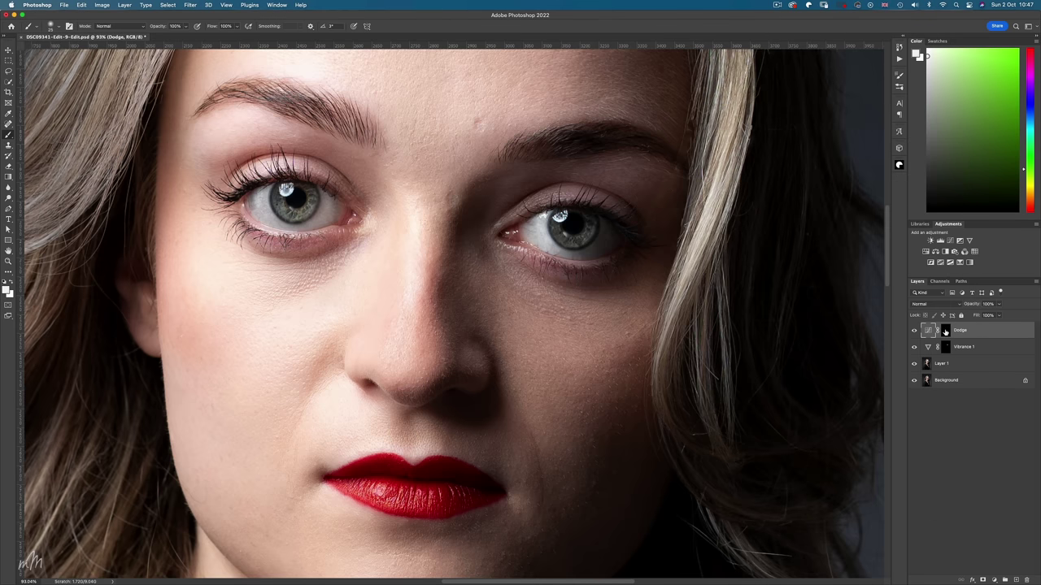
pyautogui.click(945, 330)
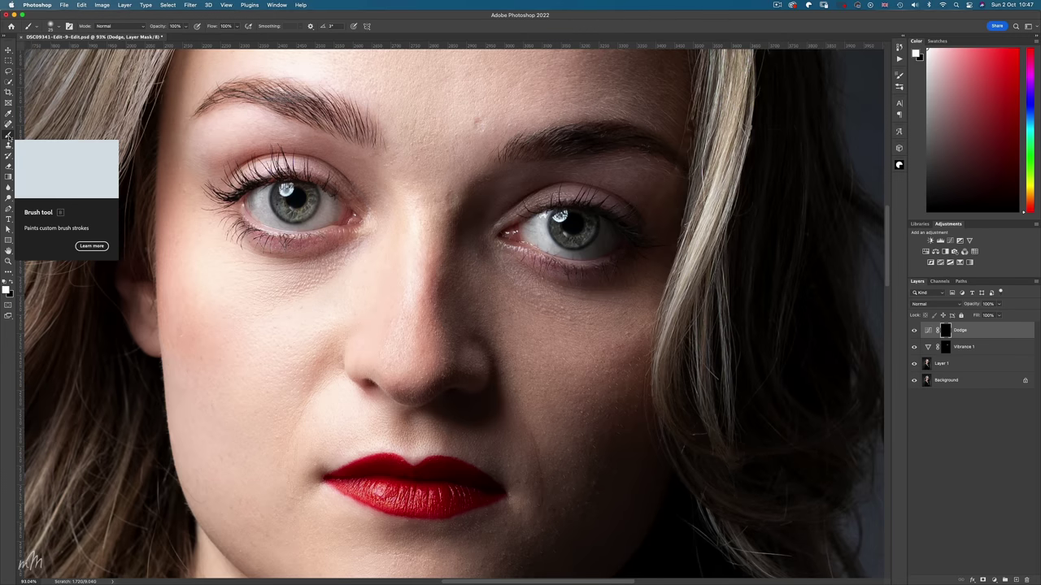
pyautogui.click(237, 28)
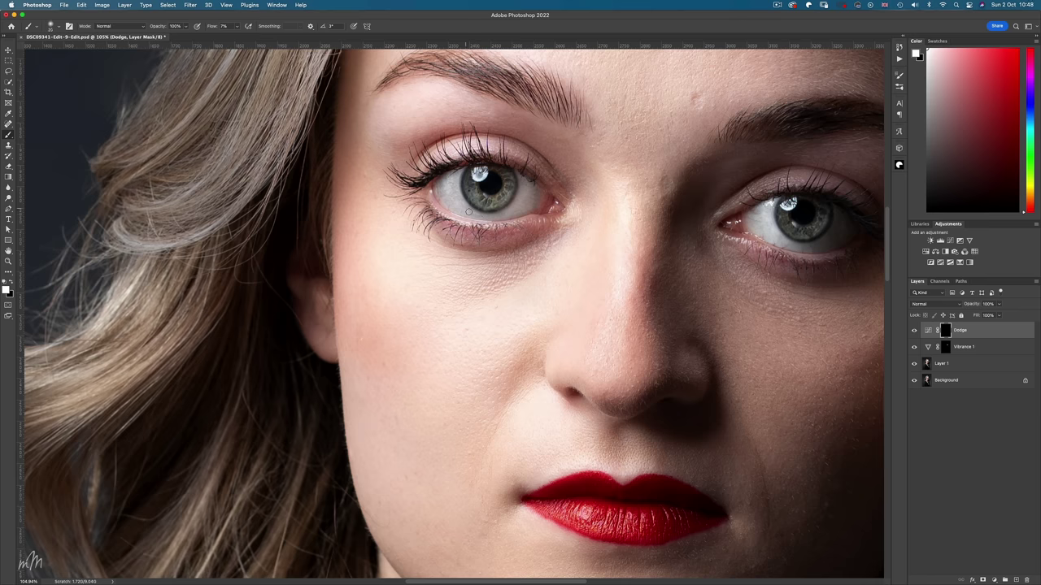
# Brighten both eyes by painting white on the Dodge mask, comparing with the layer switched off.
pyautogui.click(914, 331)
pyautogui.click(914, 331)
pyautogui.hscroll(3, 803, 309)
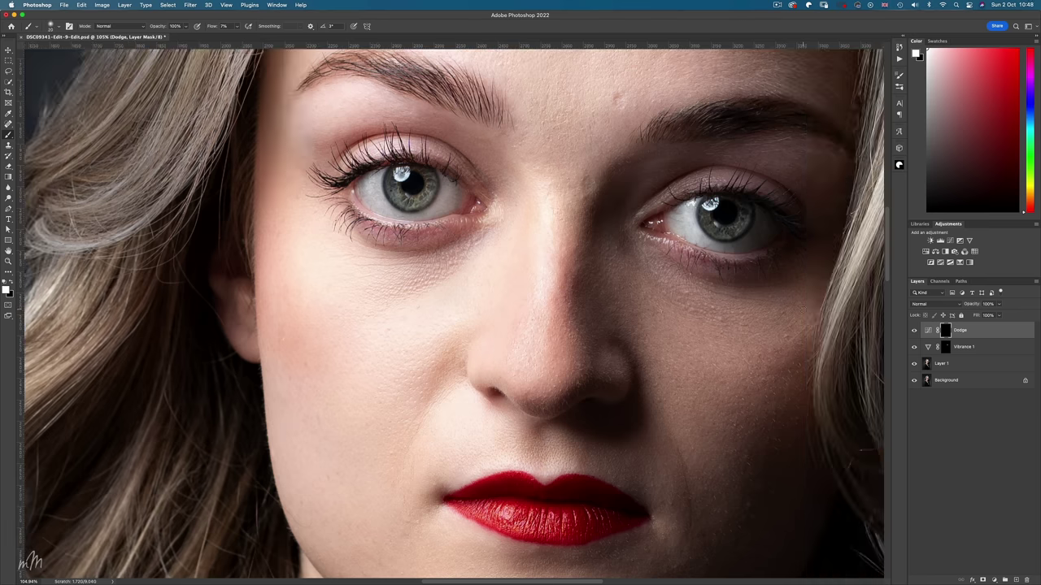
pyautogui.hscroll(5, 578, 242)
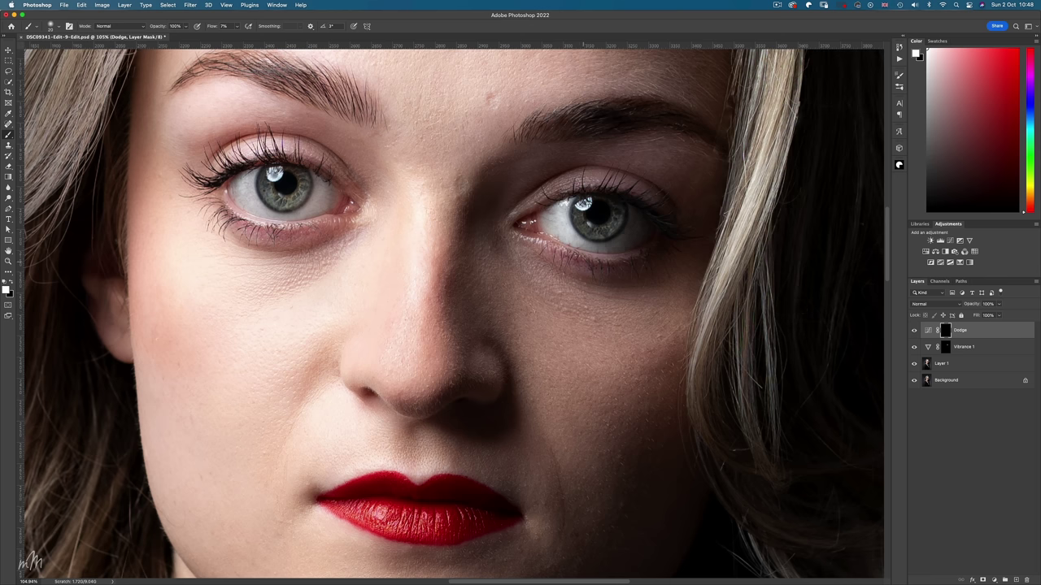
pyautogui.press('super+0')
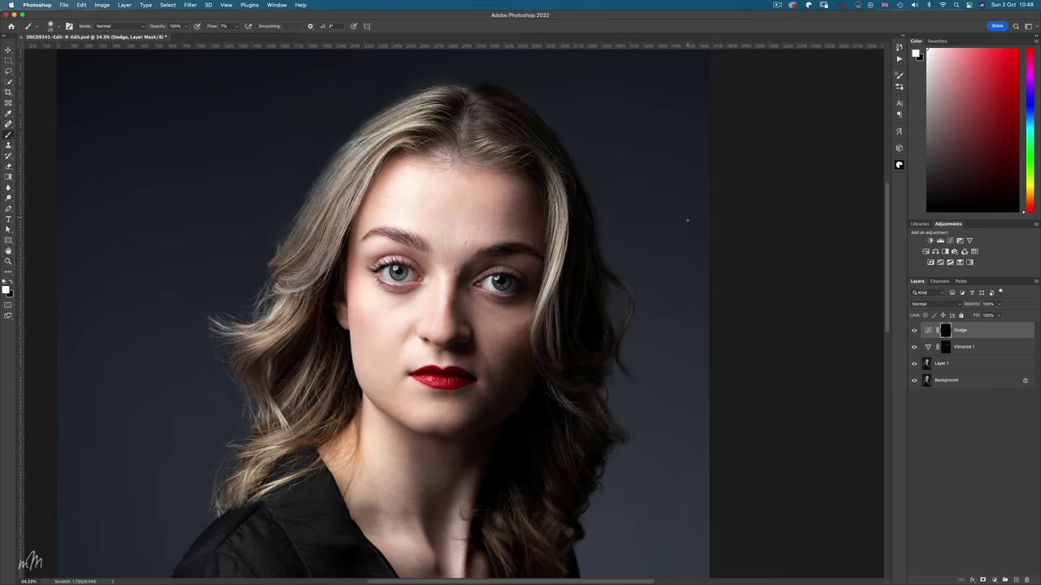
# Lighten the highlight on the lit side of the nose on the Dodge mask with a brush about 70 px wide.
pyautogui.scroll(4, 447, 316)
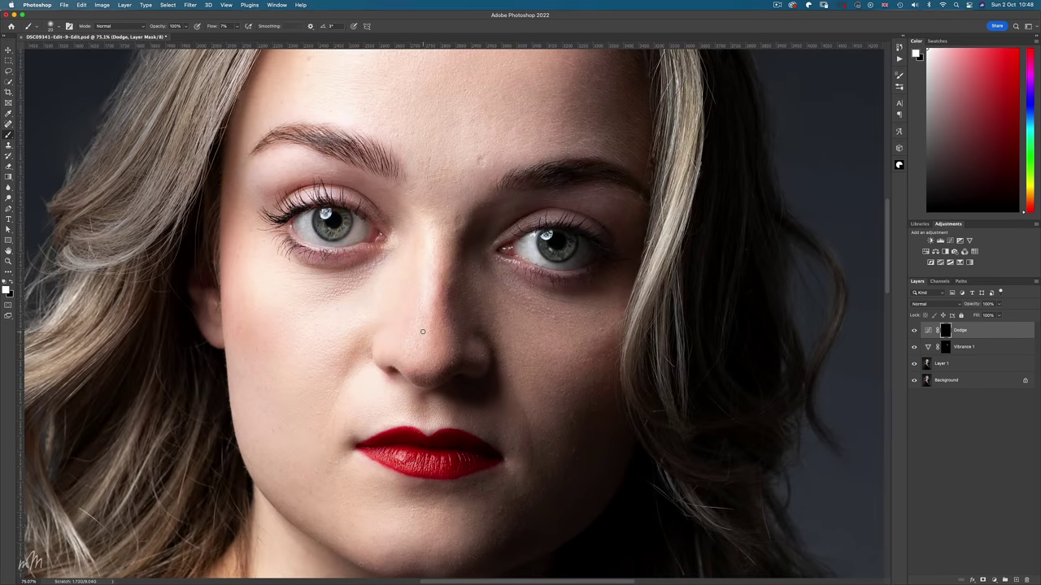
pyautogui.press(']')
pyautogui.press(']')
pyautogui.press(']')
pyautogui.press(']')
pyautogui.press(']')
pyautogui.press(']')
pyautogui.press(']')
pyautogui.moveTo(419, 339)
pyautogui.mouseDown()
pyautogui.moveTo(418, 354)
pyautogui.moveTo(420, 341)
pyautogui.mouseUp()
pyautogui.press('[')
pyautogui.press('[')
pyautogui.press('[')
pyautogui.press('[')
pyautogui.press('[')
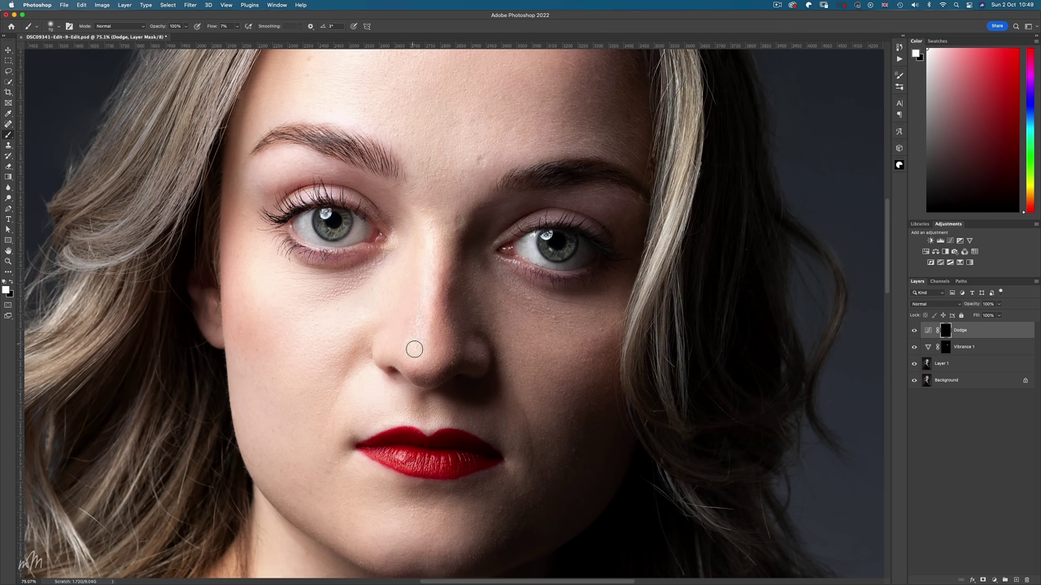
# Compare the portrait with and without the Dodge layer, and against the original Background alone.
pyautogui.press('super+0')
pyautogui.click(913, 331)
pyautogui.click(913, 331)
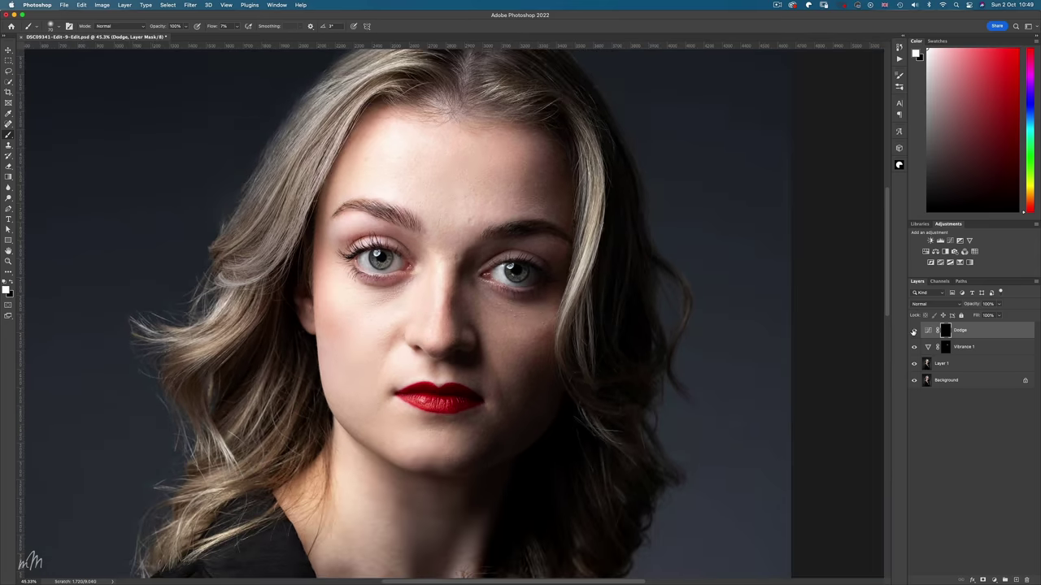
pyautogui.keyDown('alt'); pyautogui.click(915, 381); pyautogui.keyUp('alt')
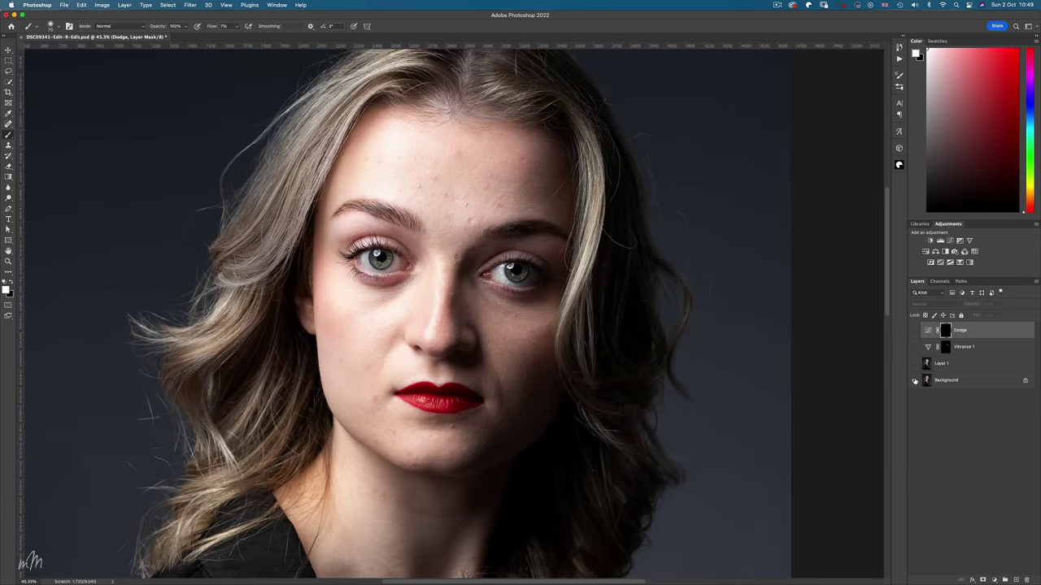
pyautogui.keyDown('alt'); pyautogui.click(914, 380); pyautogui.keyUp('alt')
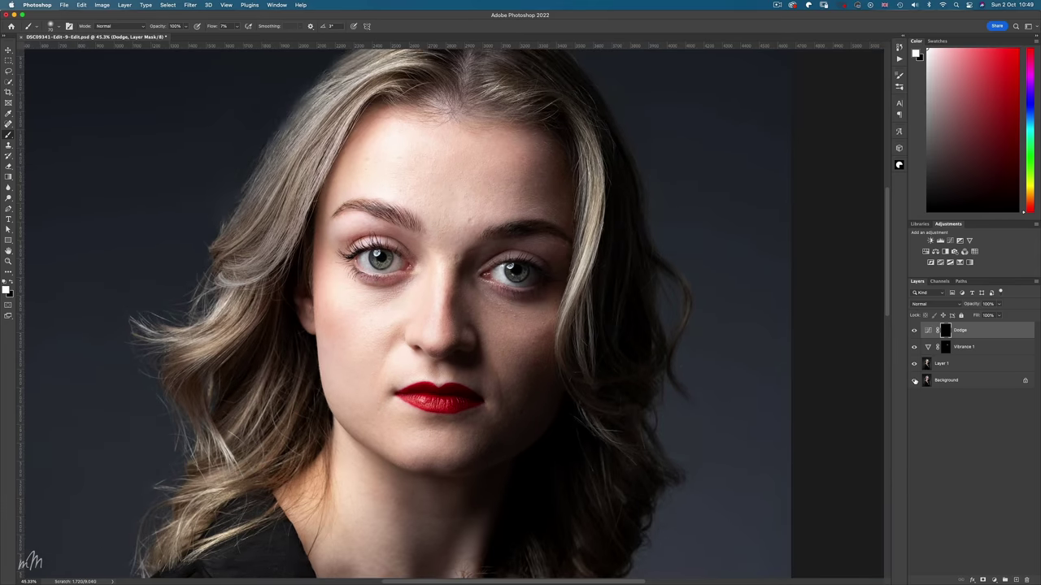
pyautogui.scroll(3, 457, 315)
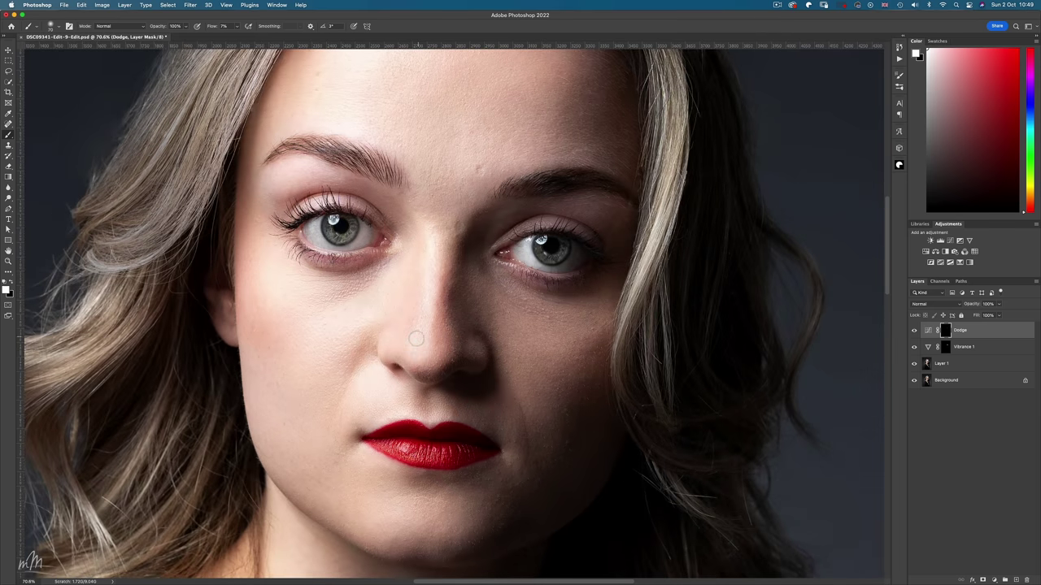
pyautogui.scroll(-2, 457, 324)
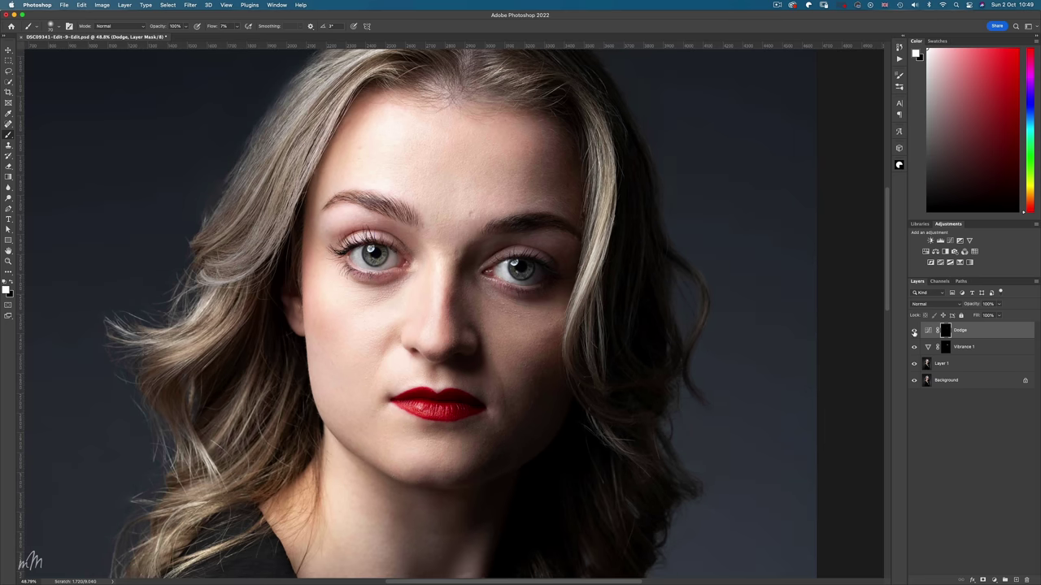
# Add a layer mask to Layer 1 and paint black on it around the nose at 7% flow to restore the original skin.
pyautogui.scroll(-1, 703, 262)
pyautogui.click(962, 365)
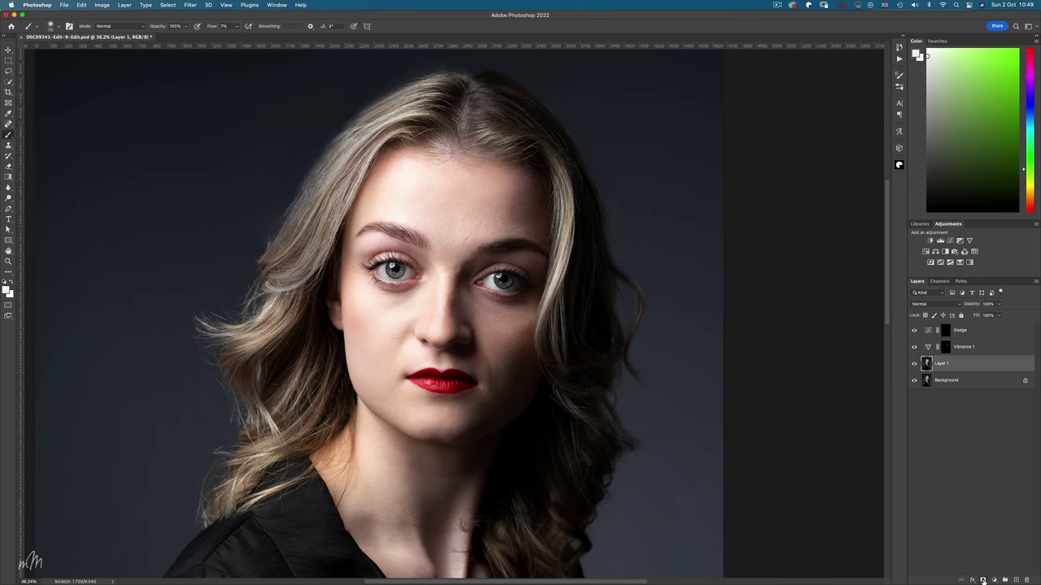
pyautogui.click(982, 580)
pyautogui.scroll(3, 407, 482)
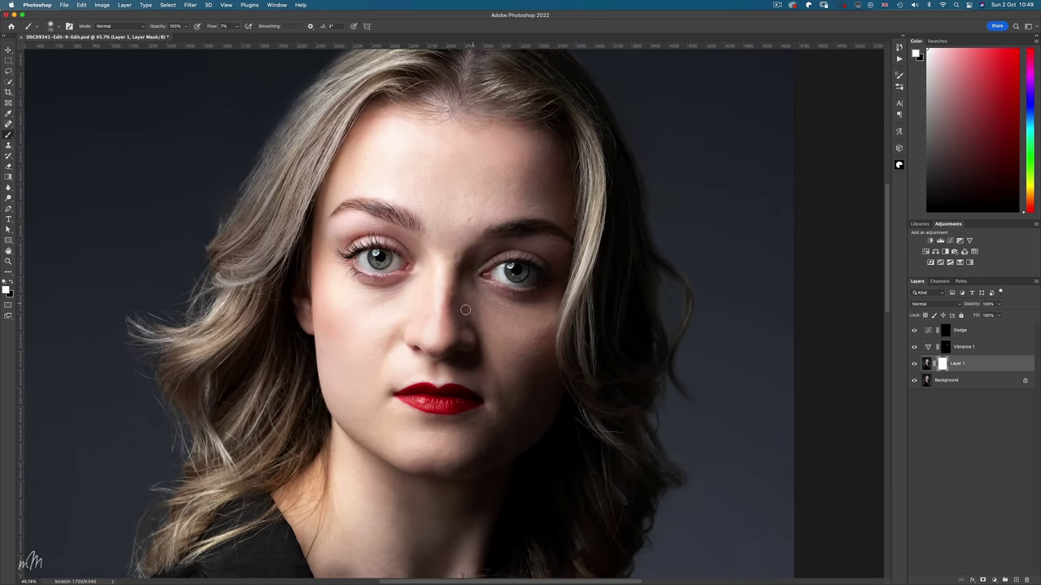
pyautogui.press('x')
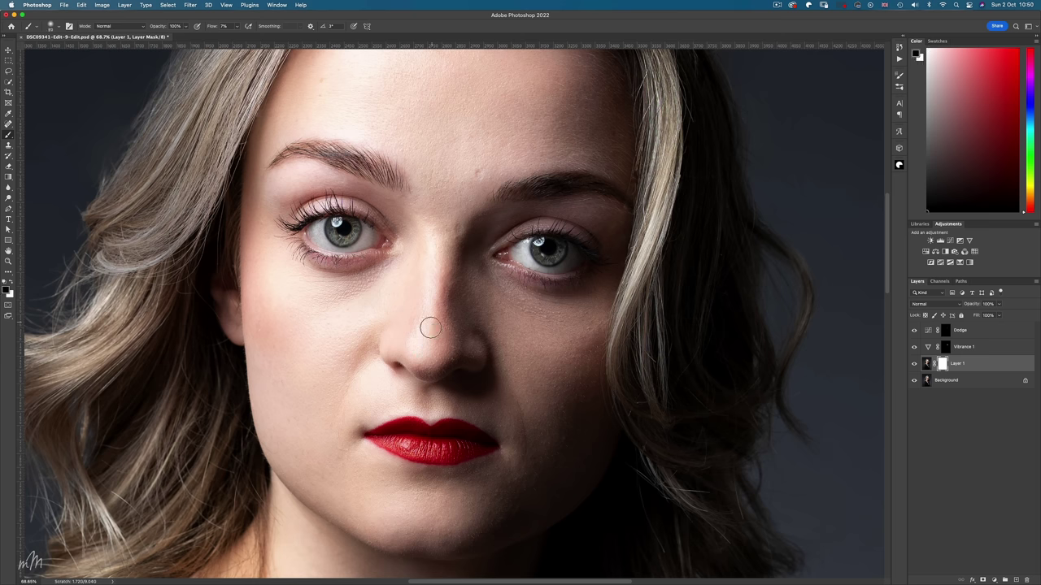
# Compare the portrait before and after the Layer 1 mask strokes by switching between history states.
pyautogui.scroll(-2, 500, 207)
pyautogui.click(899, 47)
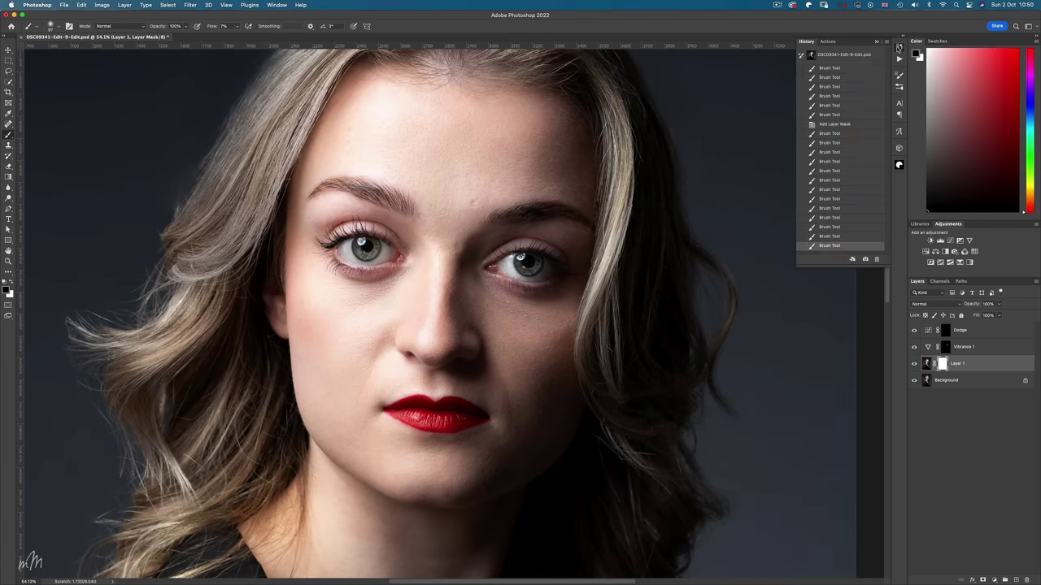
pyautogui.click(857, 125)
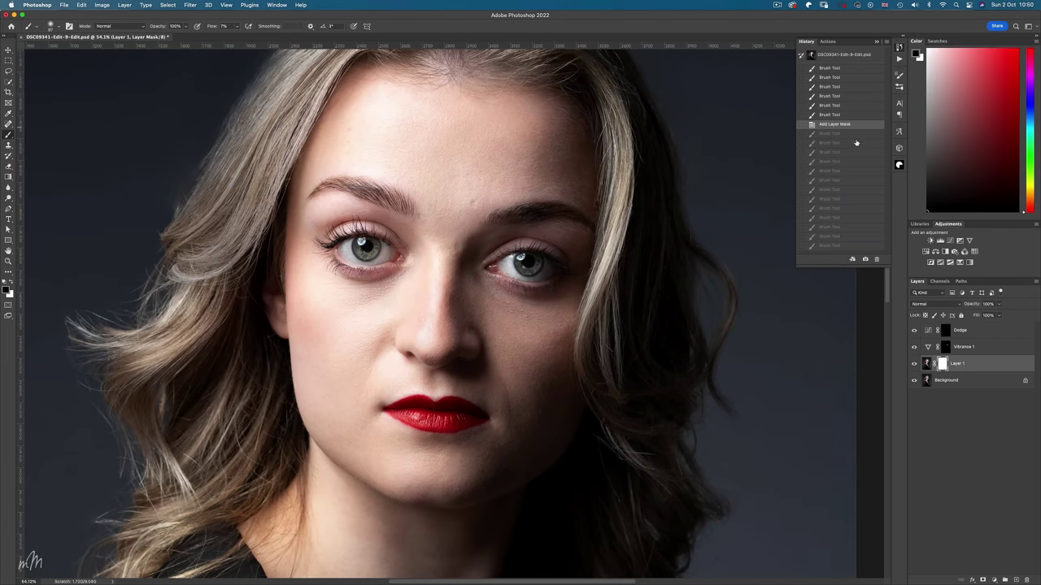
pyautogui.click(852, 247)
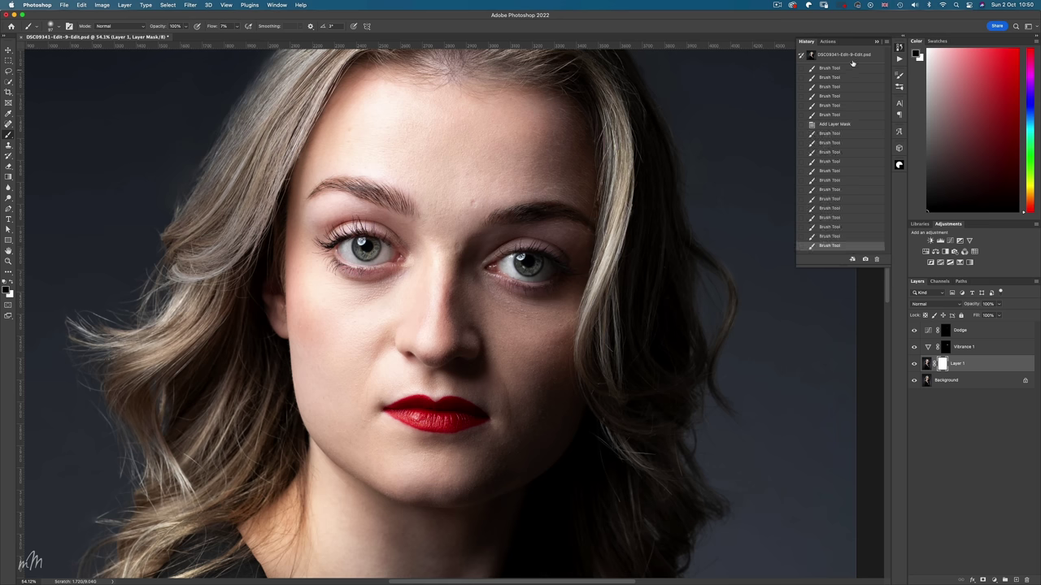
pyautogui.click(875, 42)
# Paint white on the Dodge mask to lighten the under-eye and cheek areas, using a soft 200 px brush and raising the flow to 8%.
pyautogui.click(967, 330)
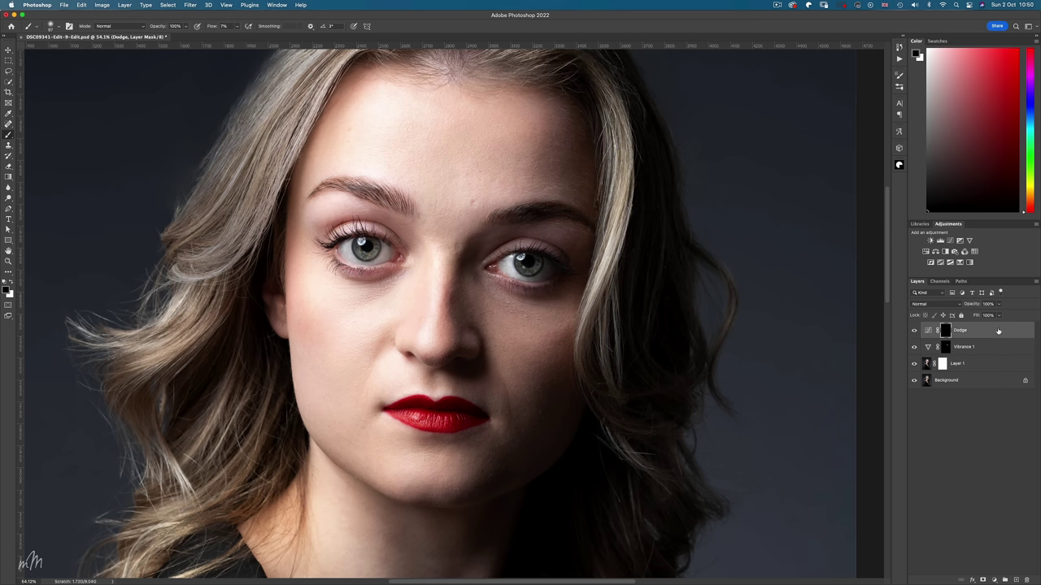
pyautogui.scroll(1, 459, 319)
pyautogui.press(']')
pyautogui.press(']')
pyautogui.press(']')
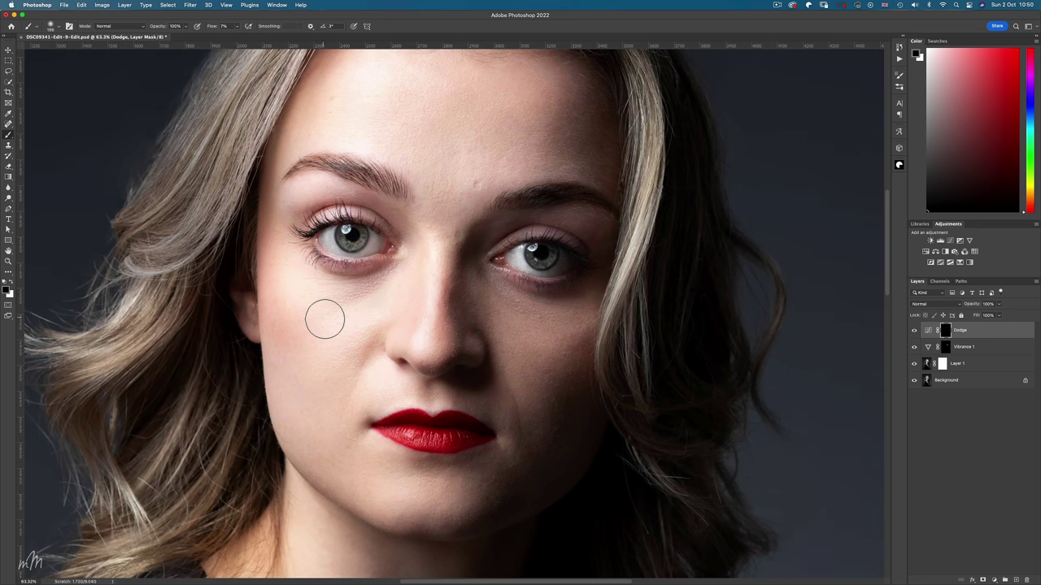
pyautogui.press('x')
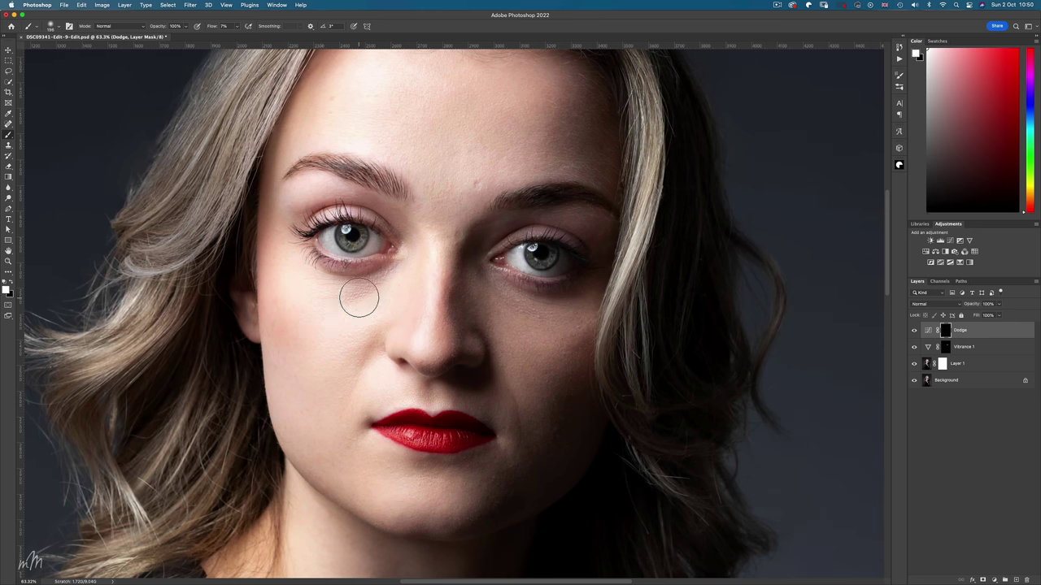
pyautogui.press('[')
pyautogui.press('[')
pyautogui.press(']')
pyautogui.press(']')
pyautogui.press(']')
pyautogui.press(']')
pyautogui.press('[')
pyautogui.press('[')
pyautogui.press('[')
pyautogui.press('[')
pyautogui.press('[')
pyautogui.press('[')
pyautogui.press('[')
pyautogui.press('[')
pyautogui.press(']')
pyautogui.press(']')
pyautogui.scroll(2, 431, 150)
pyautogui.hotkey('shift', '0')
pyautogui.hotkey('shift', '8')
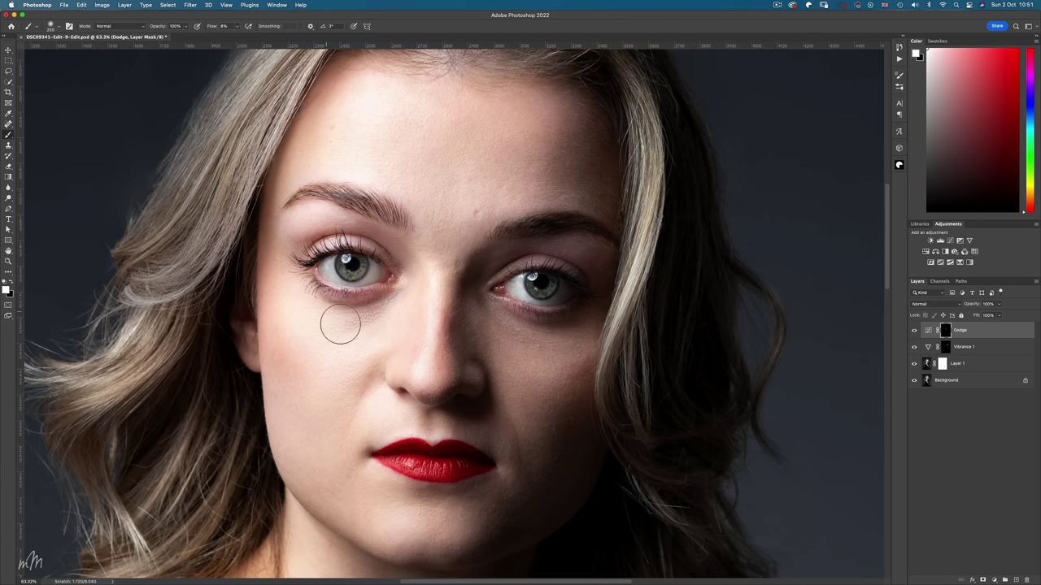
# Compare the whole portrait with the Dodge layer switched off and on.
pyautogui.press('super+0')
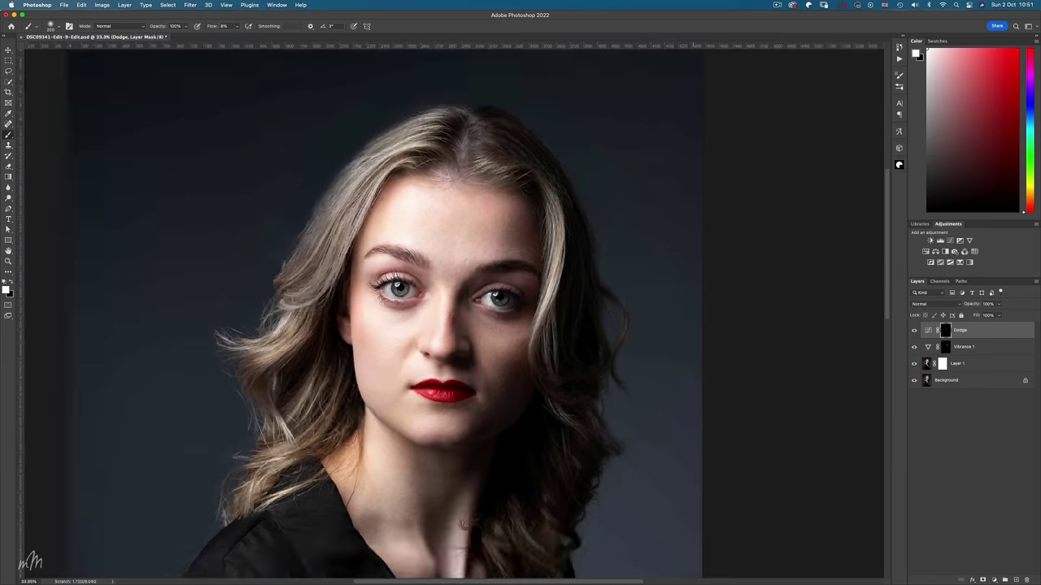
pyautogui.click(913, 330)
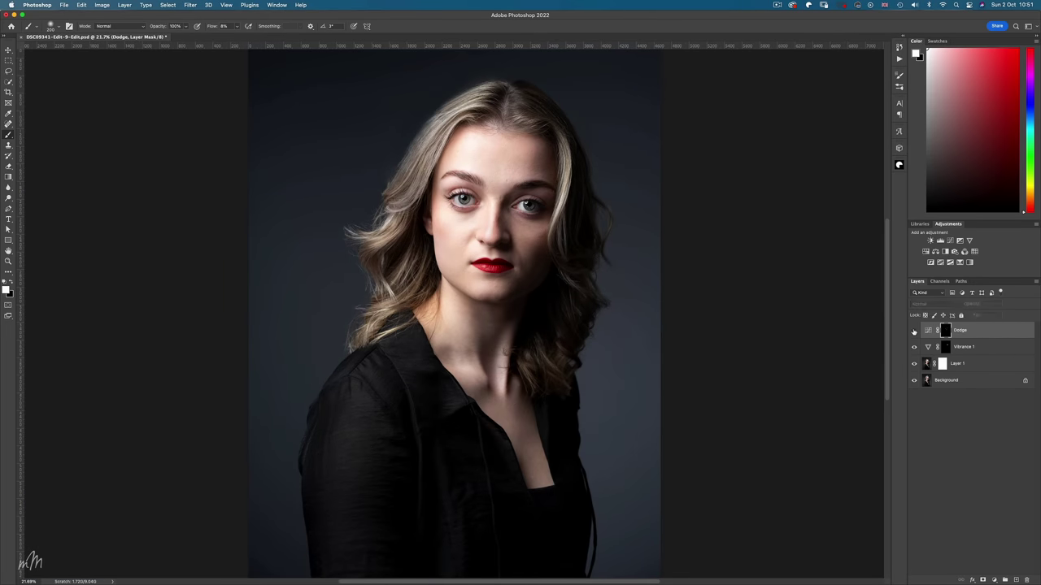
pyautogui.click(913, 330)
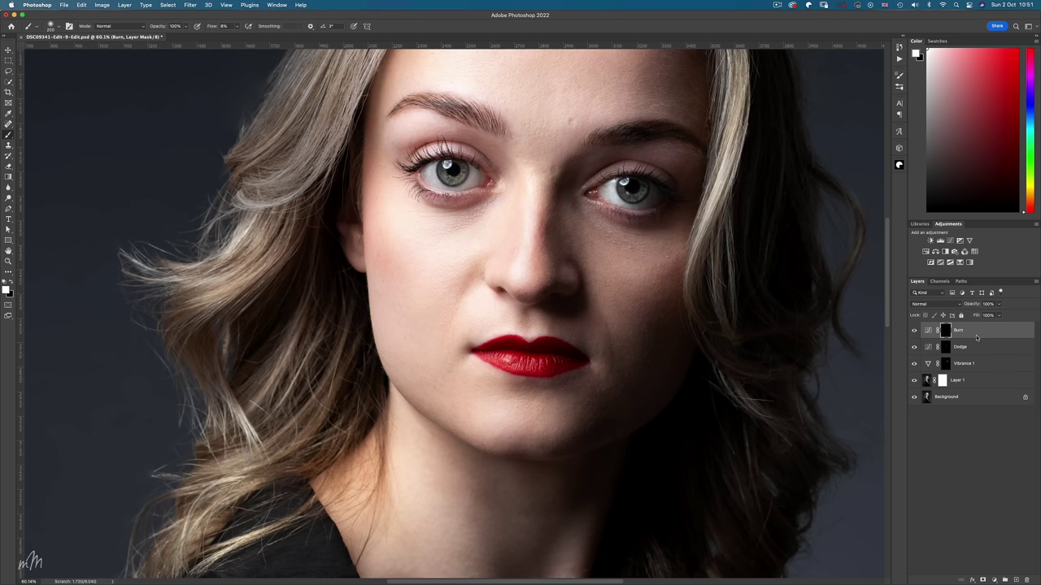
# Check the Burn layer's curve, and with brush flow at 7% paint white on its mask to darken the outer edges of the face.
pyautogui.doubleClick(929, 332)
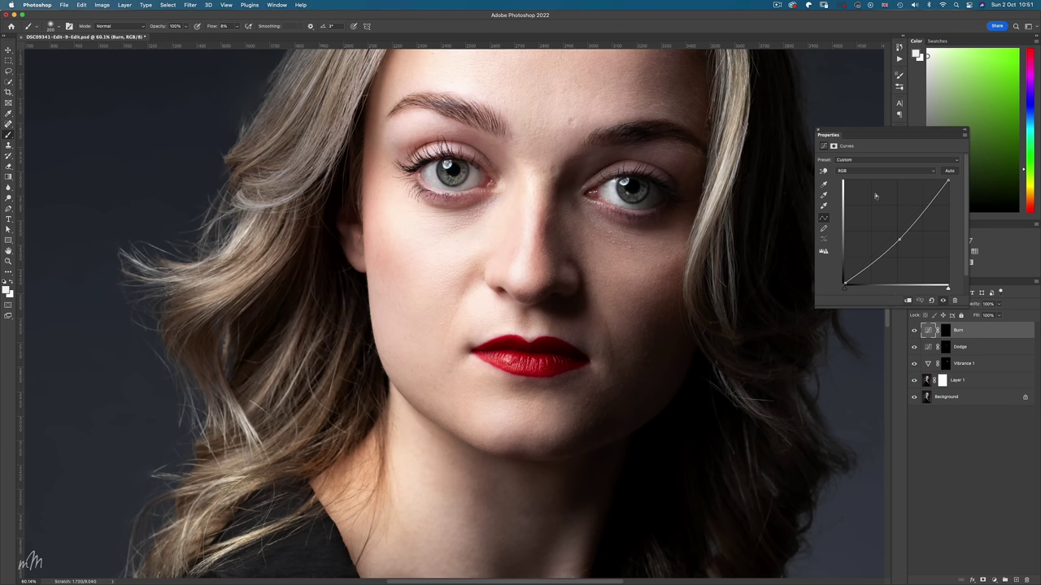
pyautogui.click(818, 131)
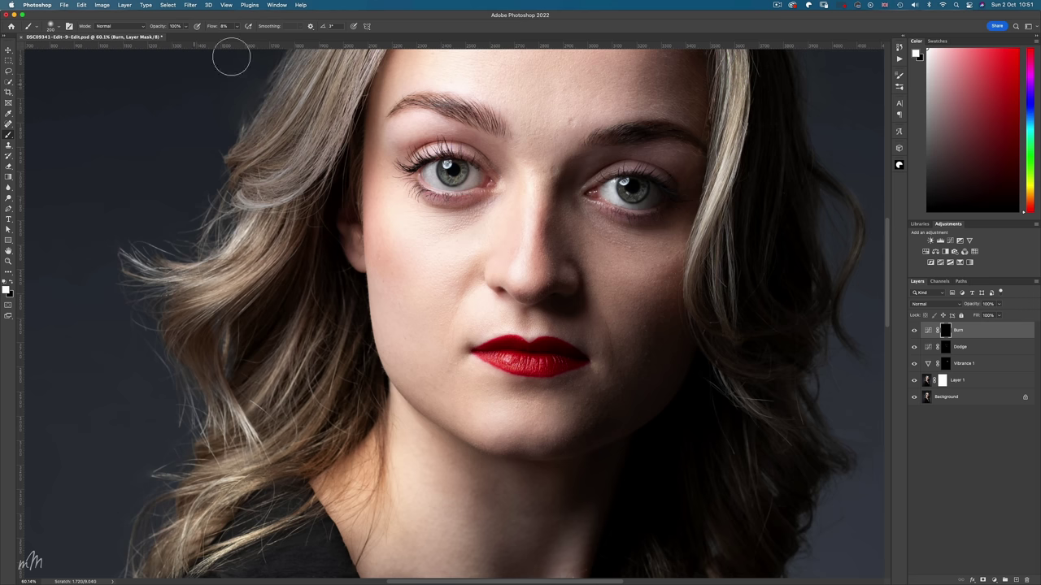
pyautogui.moveTo(237, 30); pyautogui.dragTo(234, 39)
pyautogui.scroll(5, 642, 235)
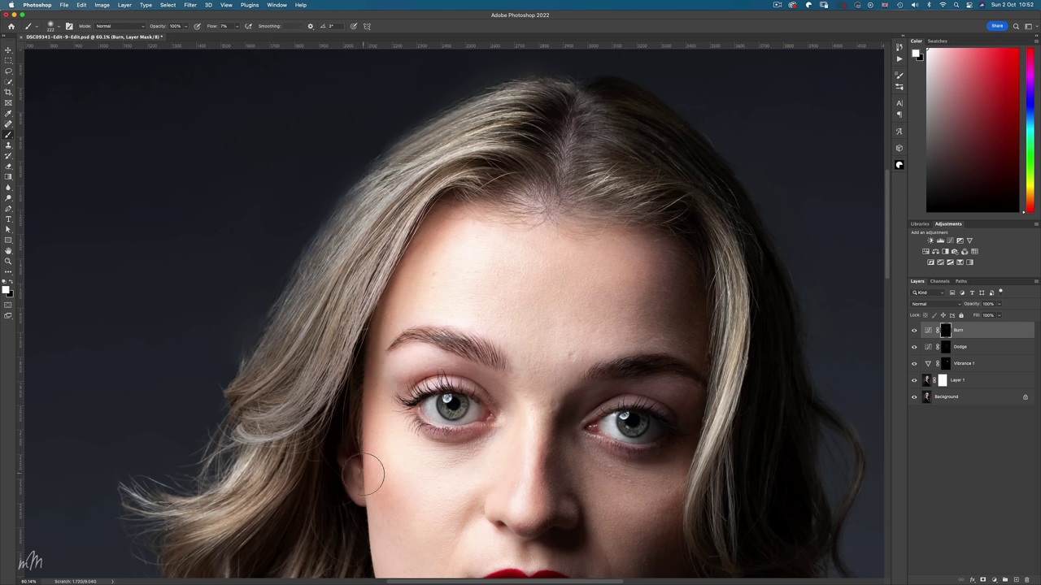
# Compare the portrait with the Burn layer switched off and on.
pyautogui.scroll(-5, 367, 567)
pyautogui.scroll(-5, 374, 567)
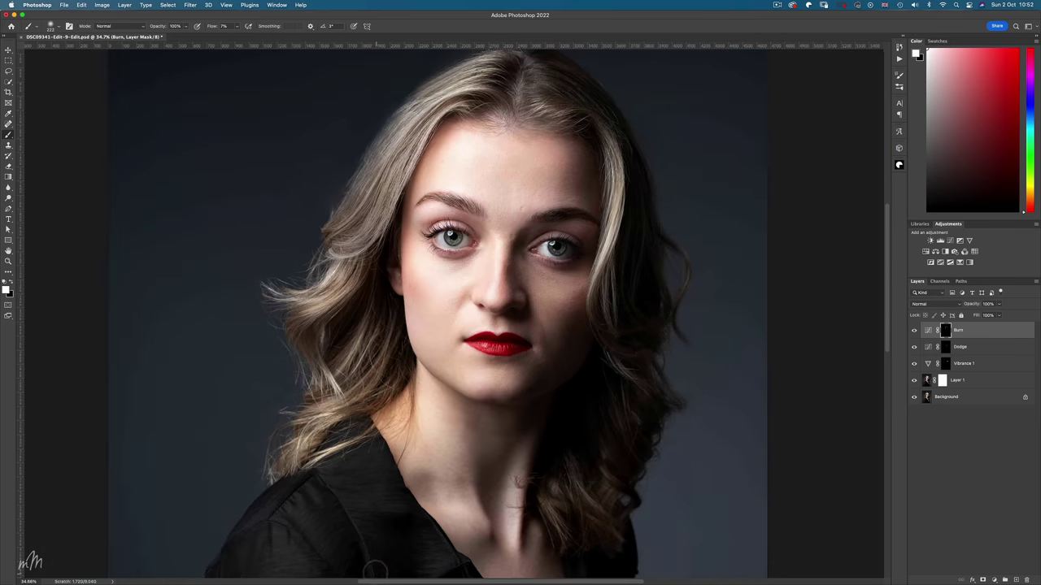
pyautogui.click(913, 331)
pyautogui.click(913, 331)
pyautogui.scroll(-4, 798, 331)
pyautogui.scroll(9, 797, 331)
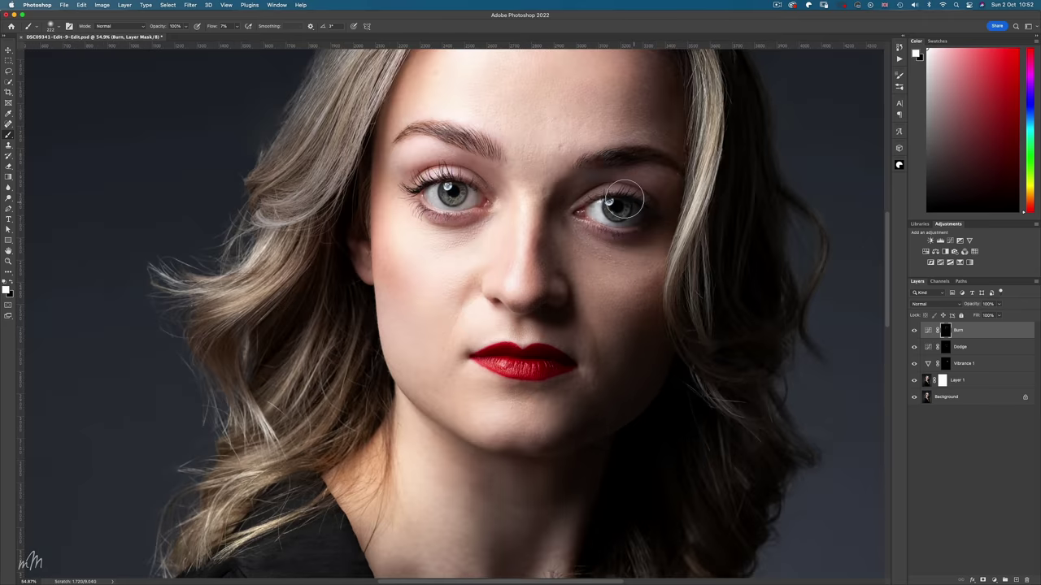
# Deepen the shading around the shadow-side eye and on the neck by painting white on the Burn mask with a progressively larger brush.
pyautogui.moveTo(625, 199); pyautogui.dragTo(576, 186)
pyautogui.scroll(-2, 658, 209)
pyautogui.scroll(-1, 658, 209)
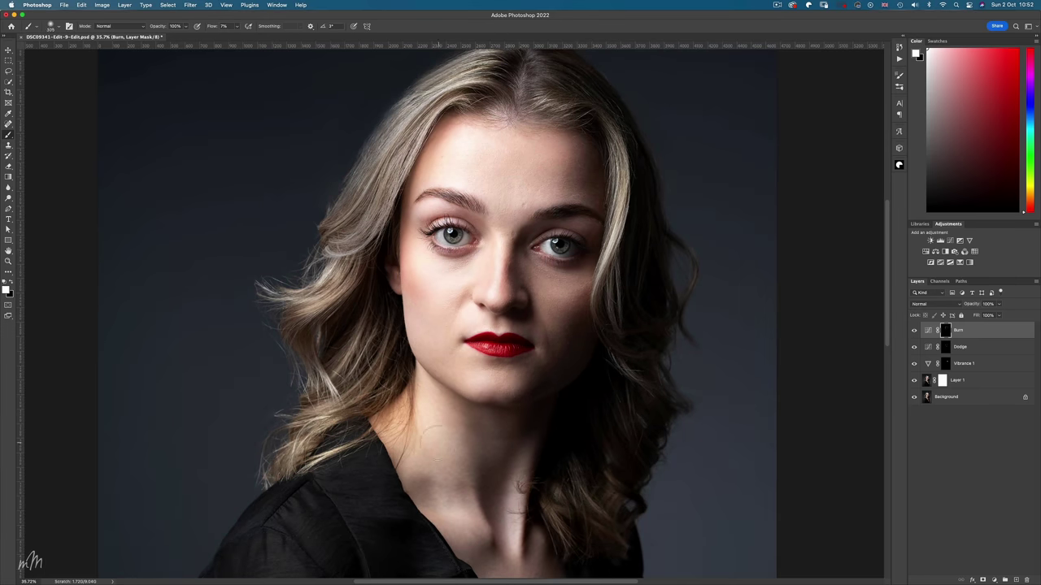
pyautogui.moveTo(438, 446); pyautogui.dragTo(445, 447)
pyautogui.moveTo(418, 402); pyautogui.dragTo(429, 398)
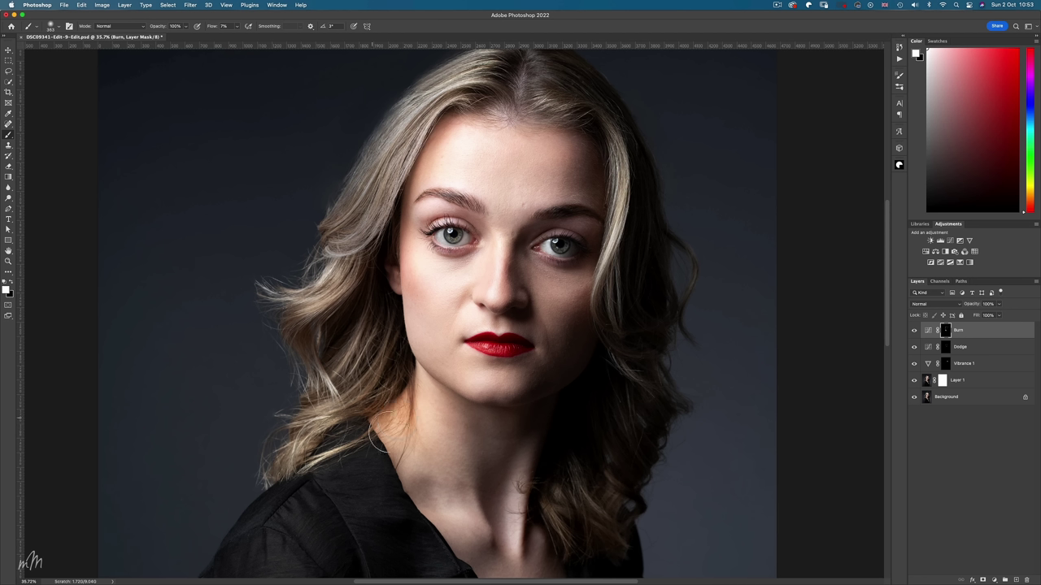
# Paint white on the Vibrance 1 mask to desaturate the orange skin on the neck beside the hair.
pyautogui.click(944, 365)
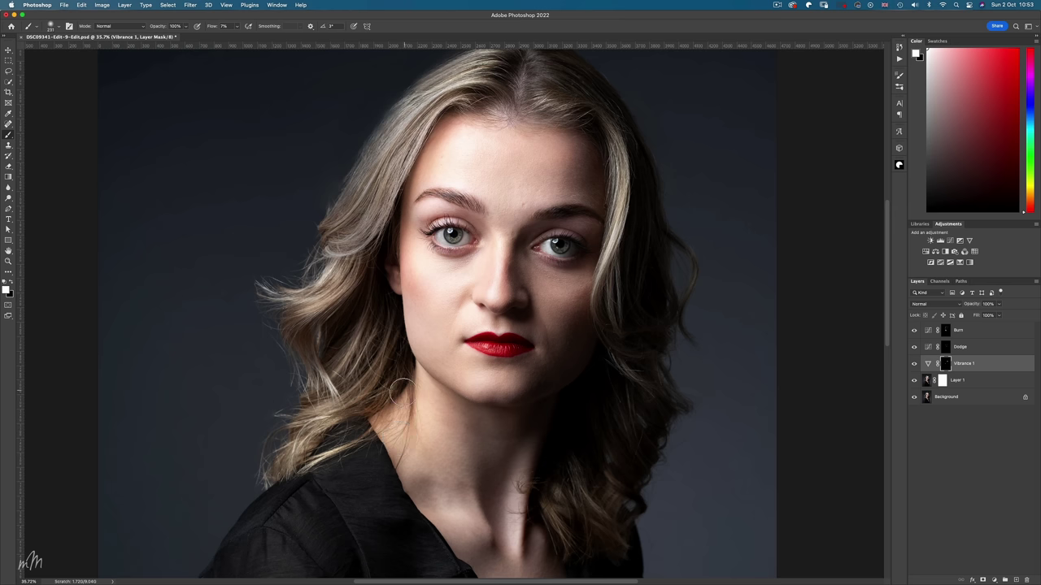
pyautogui.moveTo(403, 382); pyautogui.dragTo(391, 385)
pyautogui.scroll(-3, 320, 550)
pyautogui.scroll(6, 321, 553)
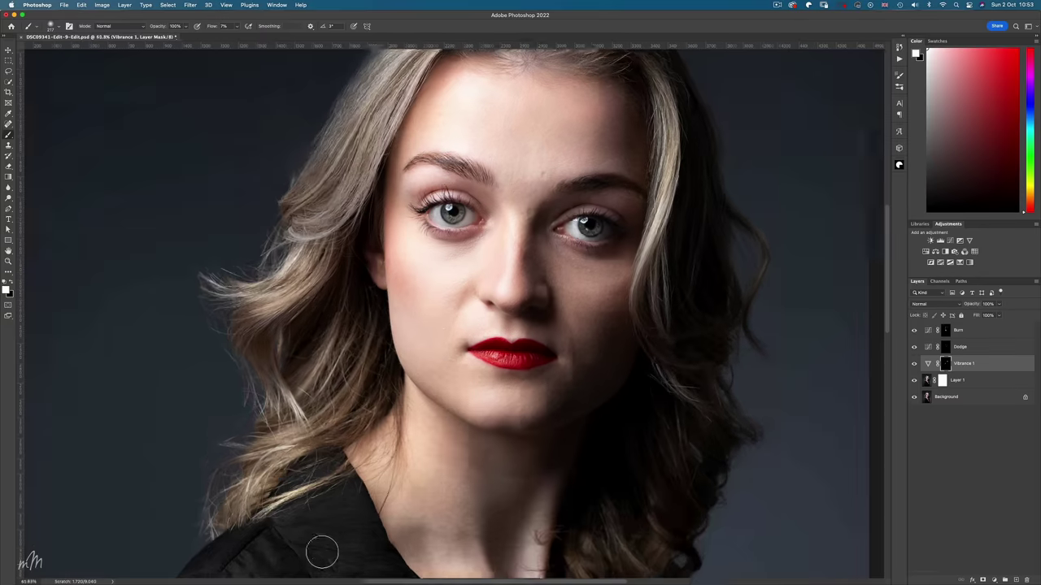
pyautogui.scroll(1, 320, 557)
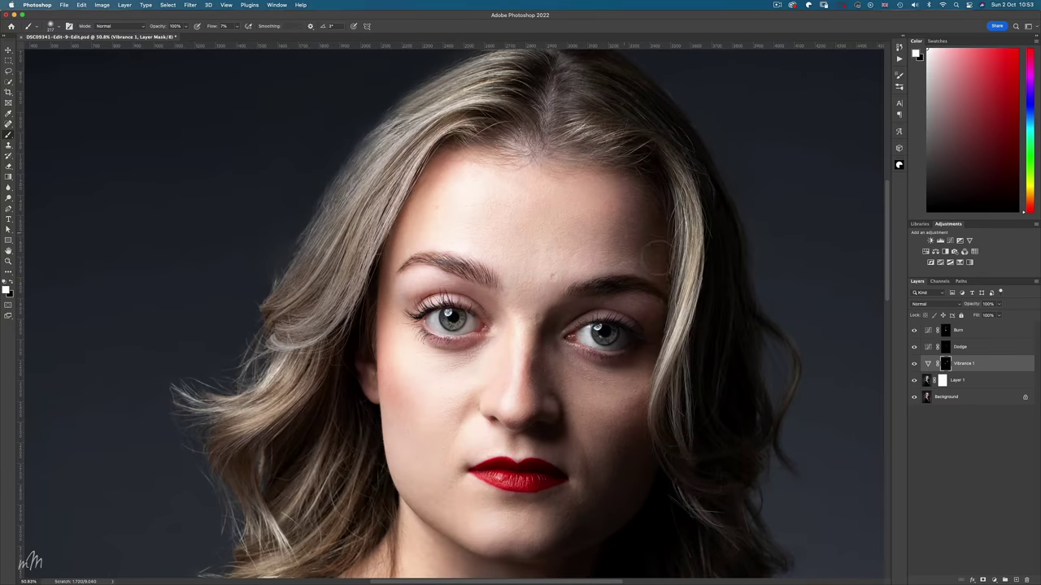
# Darken the hairline above the forehead on the Burn mask with a brush about 127 px wide.
pyautogui.click(945, 331)
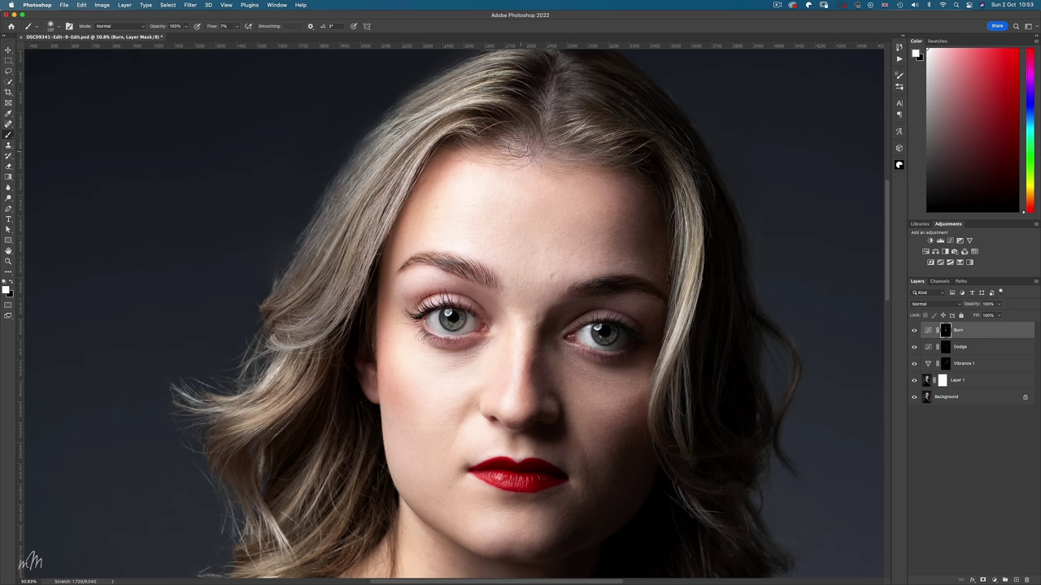
pyautogui.scroll(5, 489, 329)
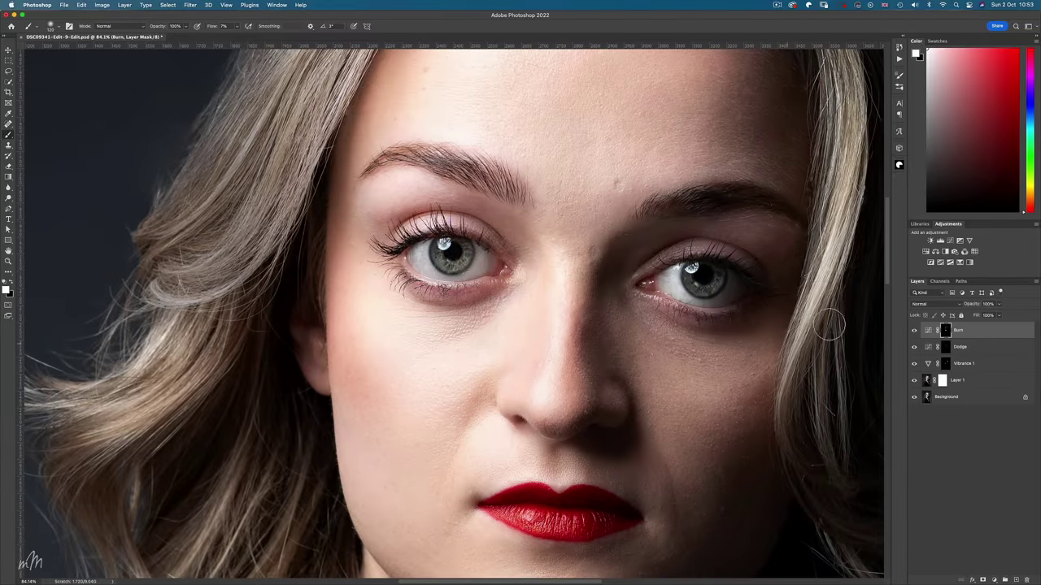
# Add a new layer above Burn and paint white arcs across the lower irises of both eyes with a small brush at 100% flow.
pyautogui.click(1016, 579)
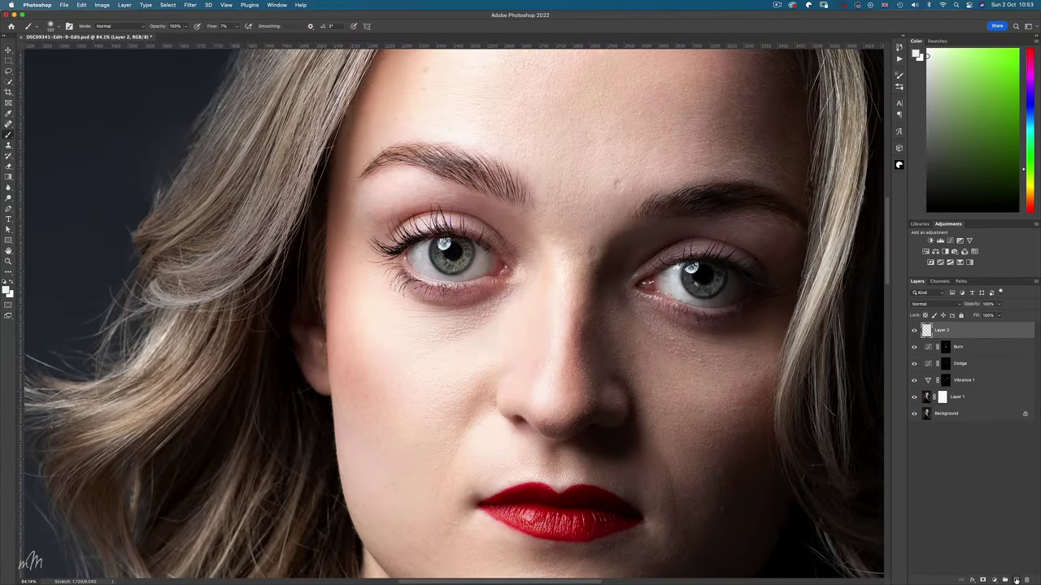
pyautogui.press('x')
pyautogui.press('x')
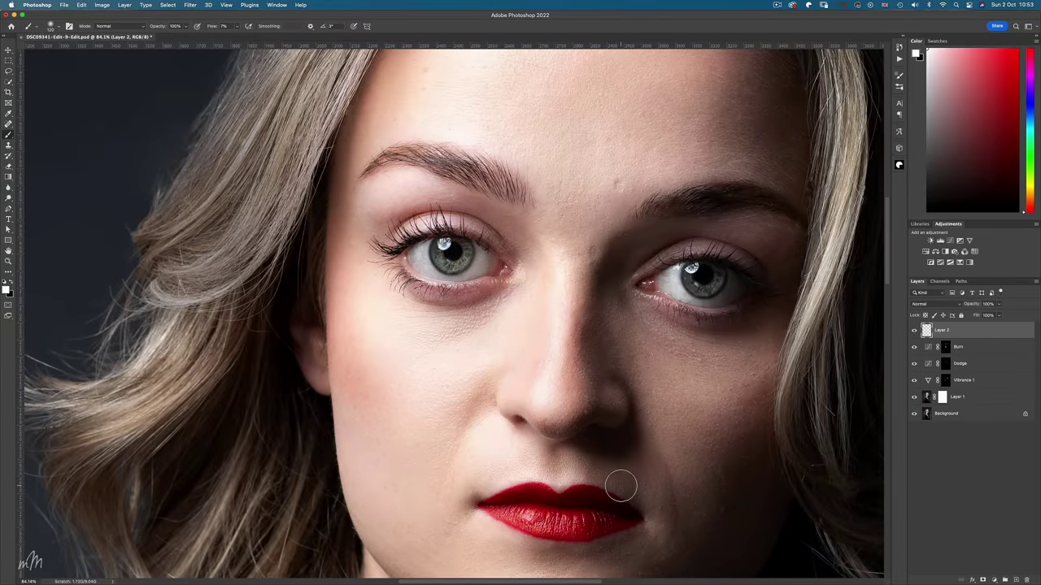
pyautogui.hotkey('shift', '0')
pyautogui.press('super+plus')
pyautogui.press('super+plus')
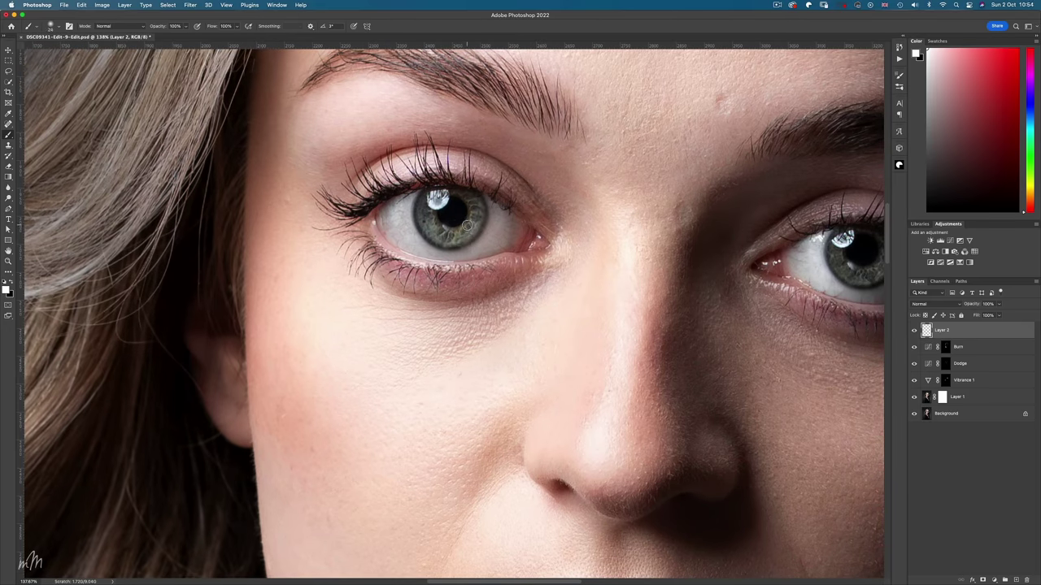
pyautogui.moveTo(468, 225); pyautogui.dragTo(435, 222)
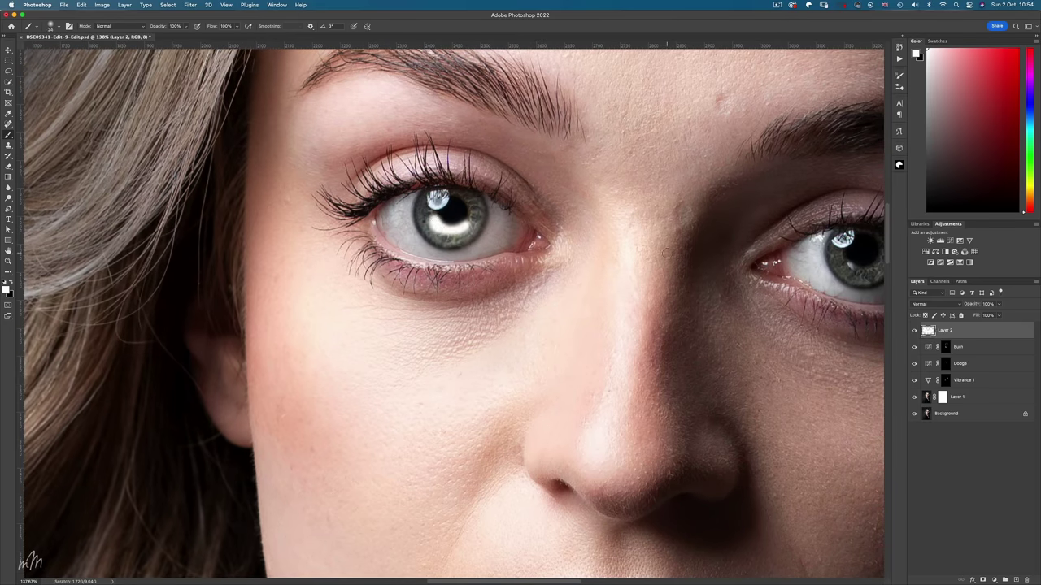
pyautogui.hscroll(5, 663, 251)
pyautogui.moveTo(744, 260)
pyautogui.mouseDown()
pyautogui.moveTo(722, 273)
pyautogui.moveTo(704, 261)
pyautogui.mouseUp()
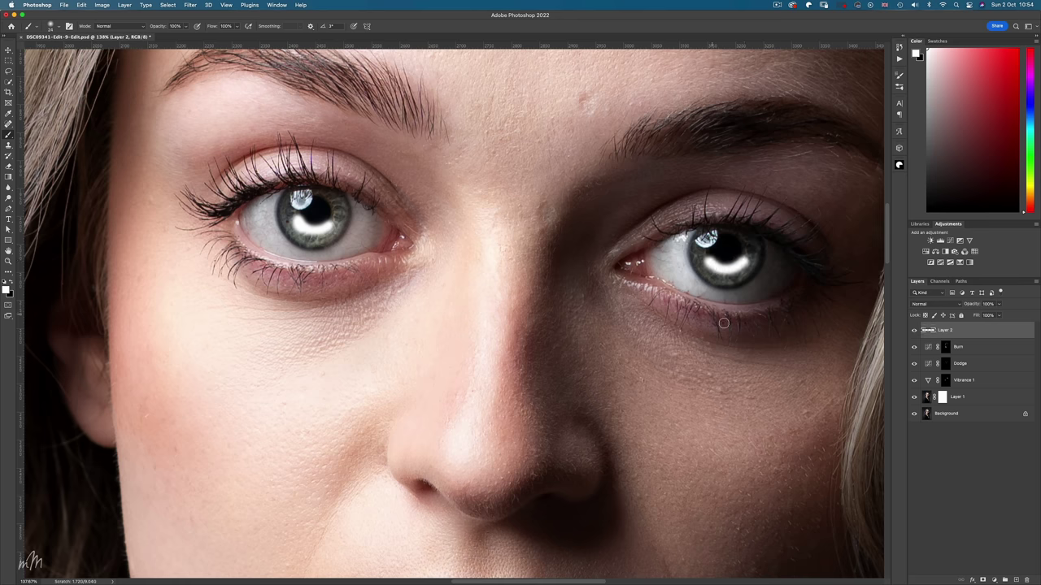
# Blend the painted iris highlights by setting Layer 2 to Overlay mode at about 17% opacity.
pyautogui.click(944, 303)
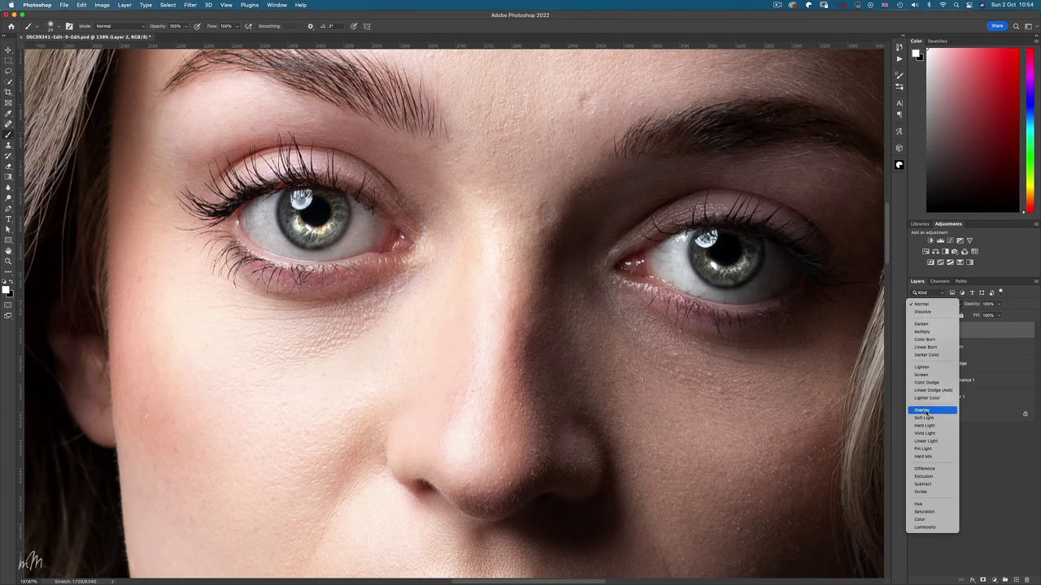
pyautogui.click(925, 412)
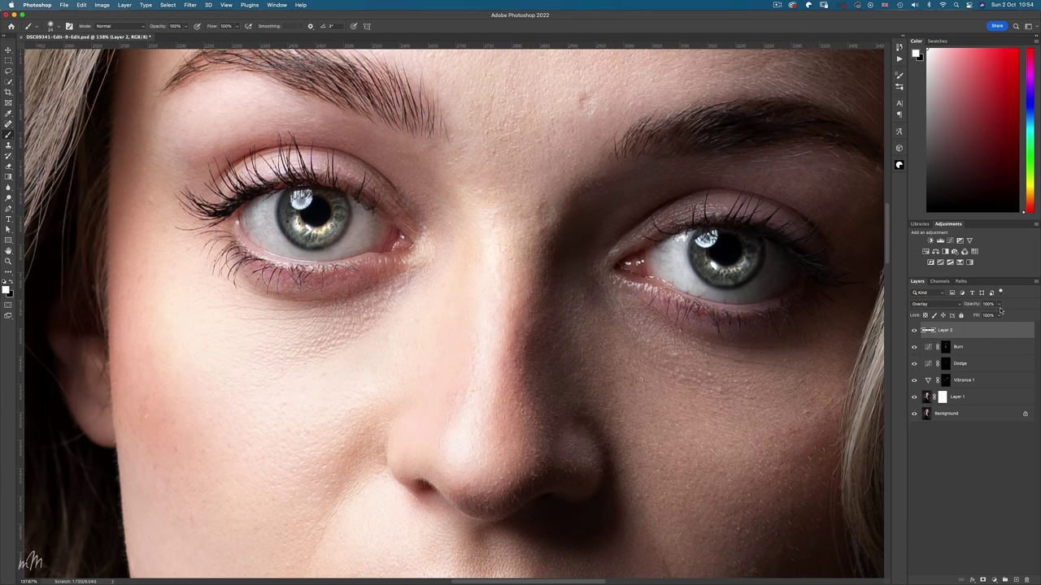
pyautogui.click(999, 305)
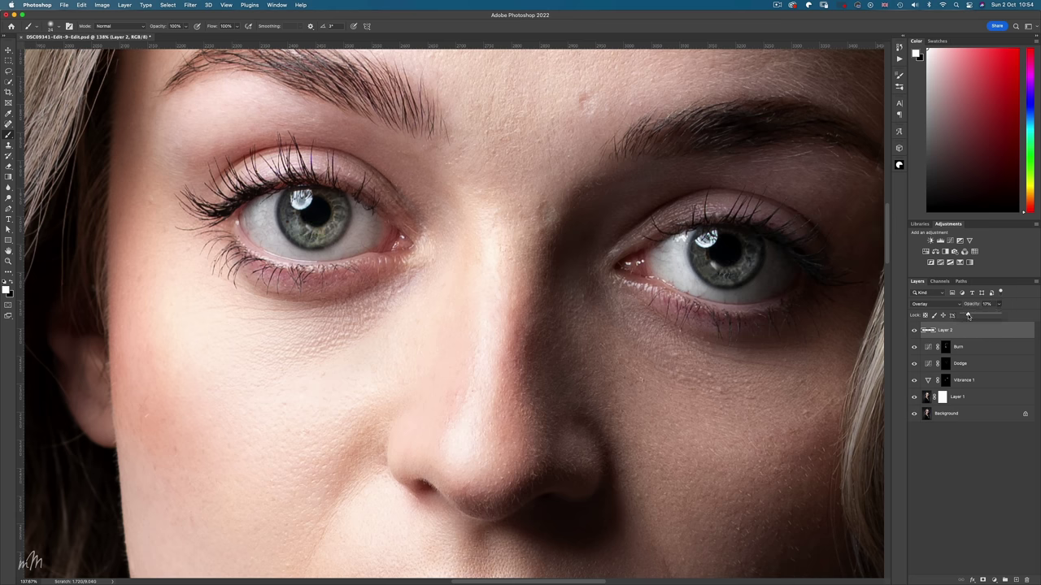
pyautogui.click(978, 483)
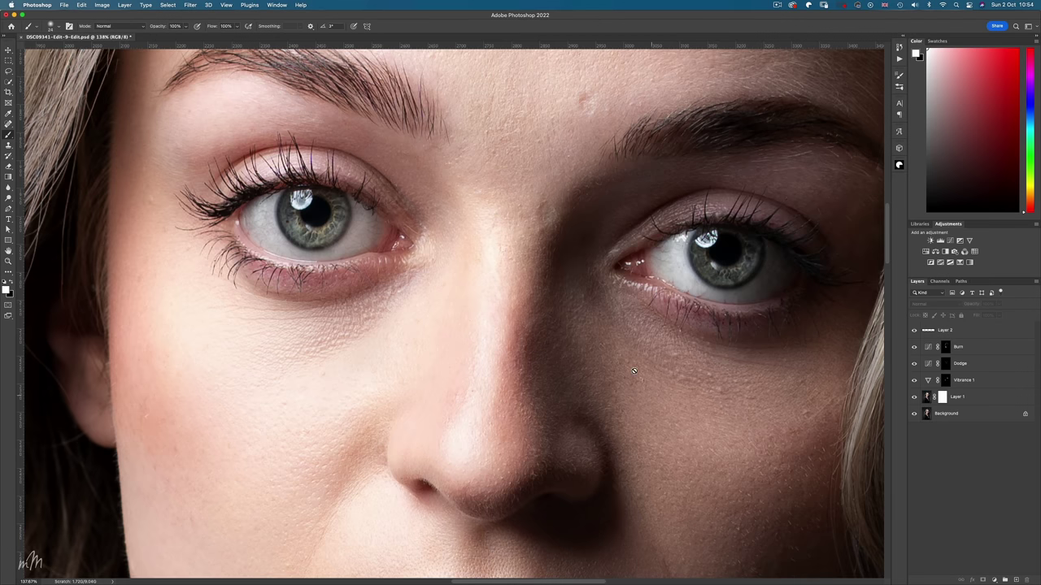
pyautogui.scroll(-5, 606, 351)
pyautogui.scroll(-1, 606, 351)
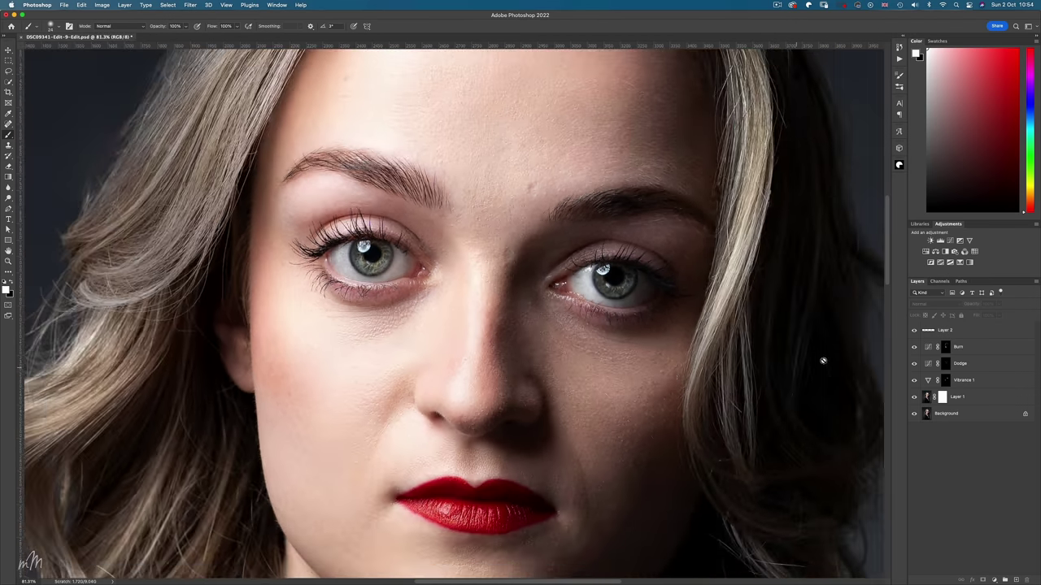
# Compare the portrait with and without the iris highlights on Layer 2, and examine the whole image from hair to jacket.
pyautogui.click(913, 331)
pyautogui.click(913, 330)
pyautogui.press('super+0')
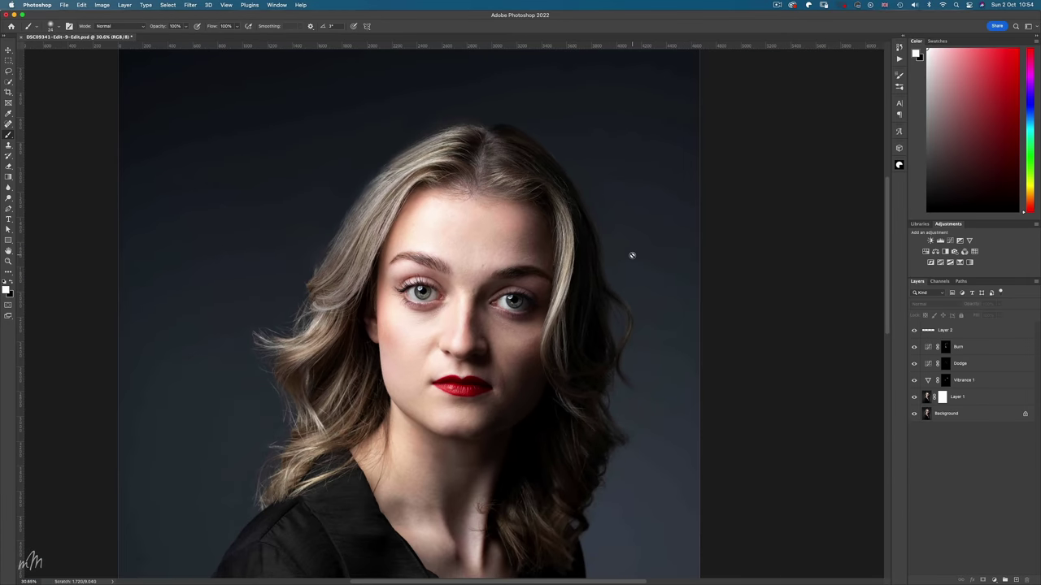
pyautogui.press('super+plus')
pyautogui.scroll(-3, 502, 399)
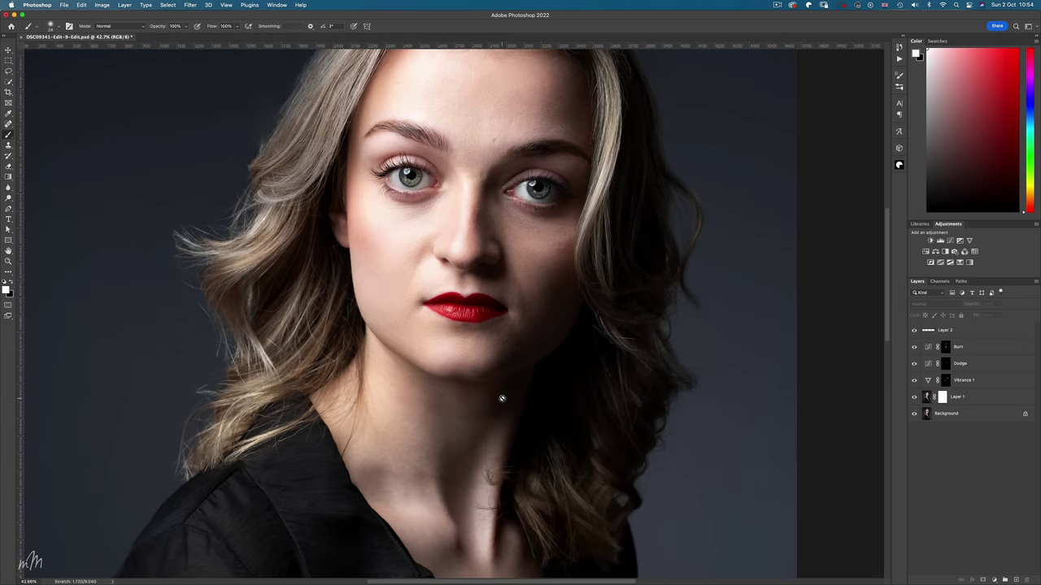
pyautogui.scroll(4, 460, 304)
pyautogui.scroll(-5, 523, 338)
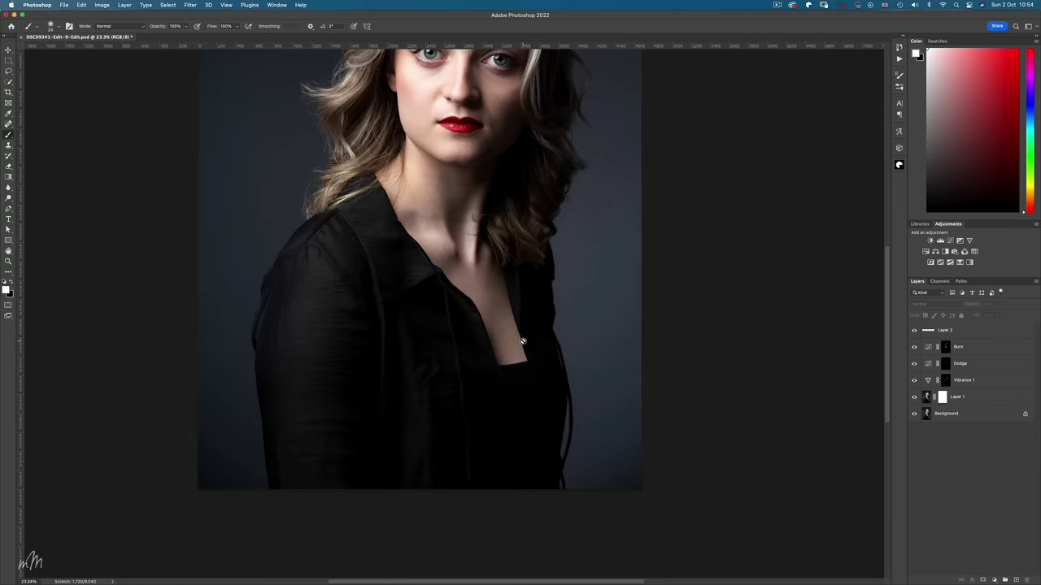
pyautogui.scroll(1, 233, 299)
pyautogui.scroll(-5, 588, 478)
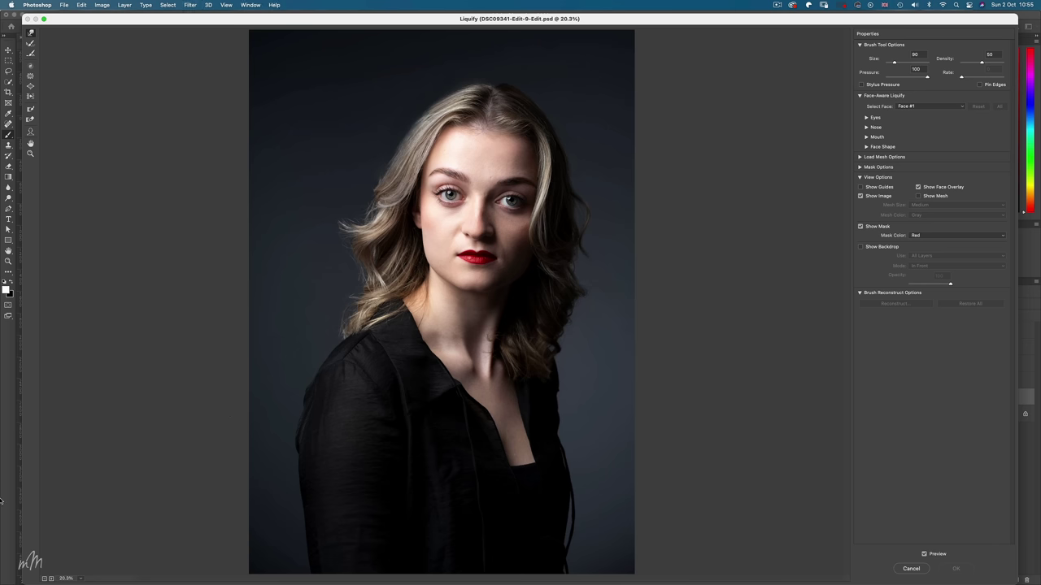
# Open Layer 1 in Liquify and push the hair outline at the crown slightly outward with a size 500 brush.
pyautogui.click(51, 579)
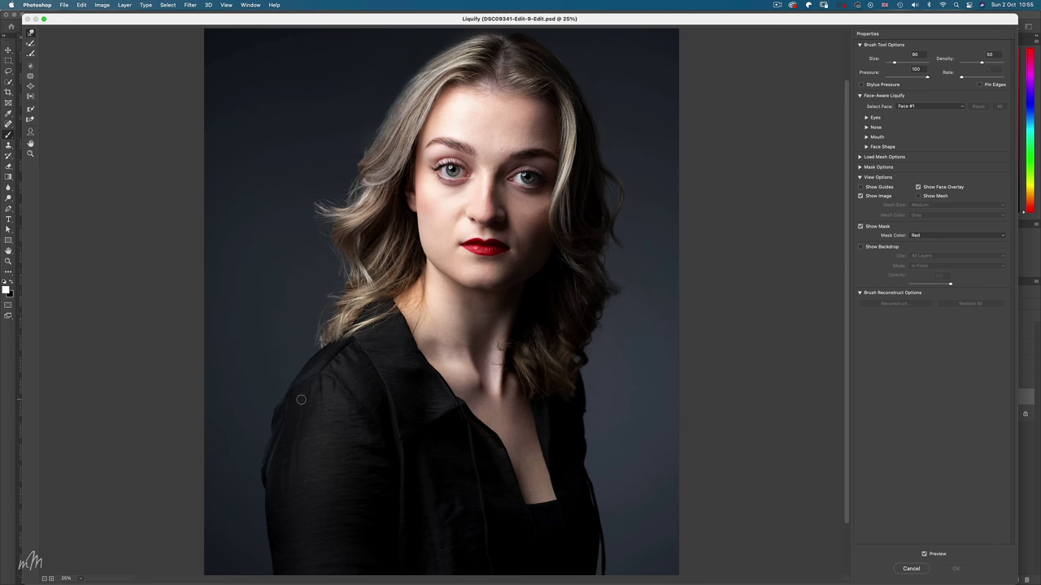
pyautogui.scroll(3, 301, 399)
pyautogui.press(']')
pyautogui.press(']')
pyautogui.press(']')
pyautogui.press(']')
pyautogui.press(']')
pyautogui.press(']')
pyautogui.press(']')
pyautogui.press(']')
pyautogui.press(']')
pyautogui.press(']')
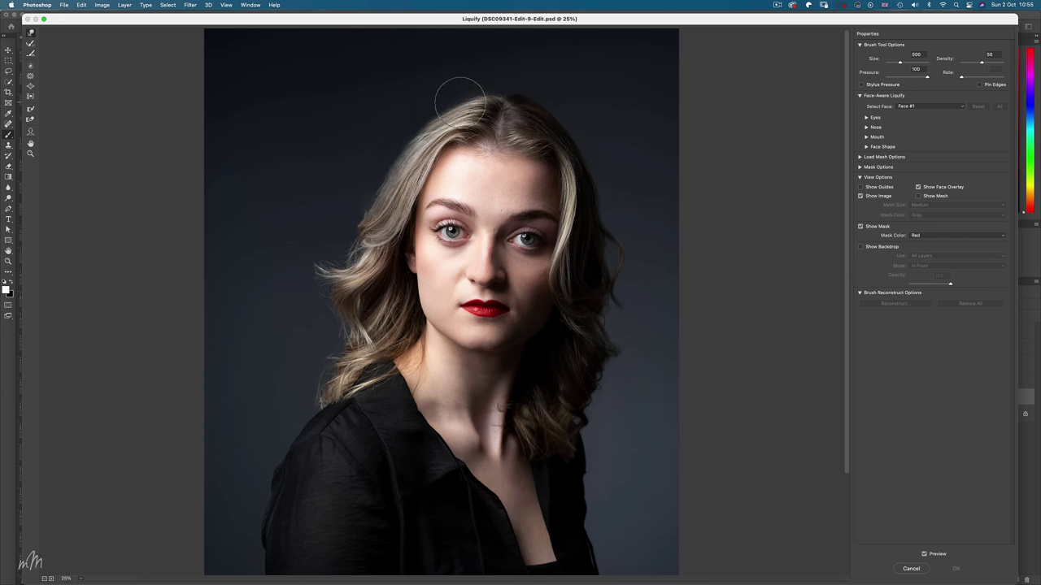
pyautogui.moveTo(461, 101); pyautogui.dragTo(459, 98)
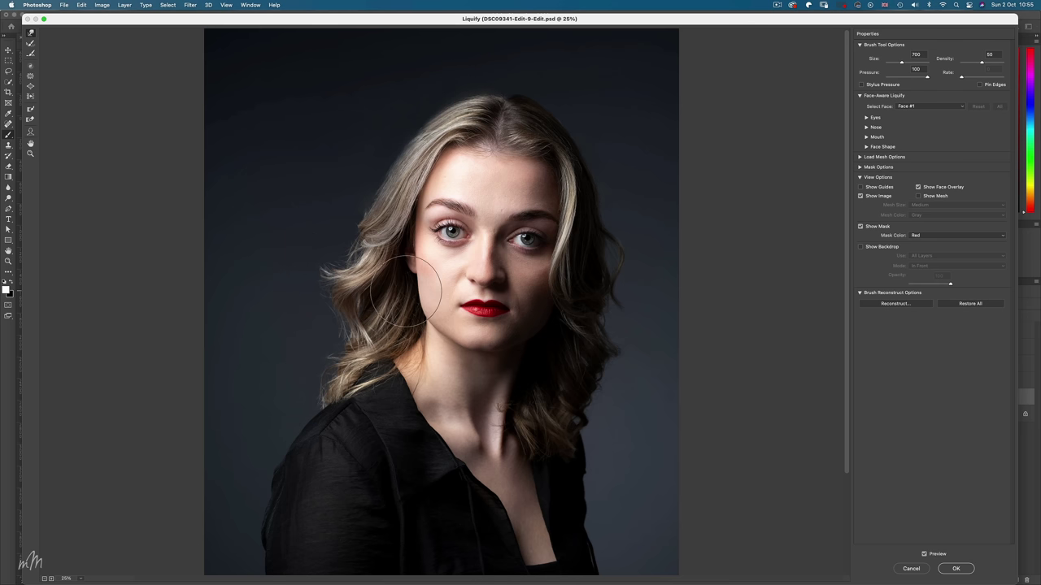
# Smooth the outline of the jacket's shoulder and upper sleeve on the brighter side with a size 250 Liquify brush.
pyautogui.scroll(-3, 244, 409)
pyautogui.press('[')
pyautogui.press('[')
pyautogui.press('[')
pyautogui.press('[')
pyautogui.press('[')
pyautogui.press('[')
pyautogui.press('[')
pyautogui.press('[')
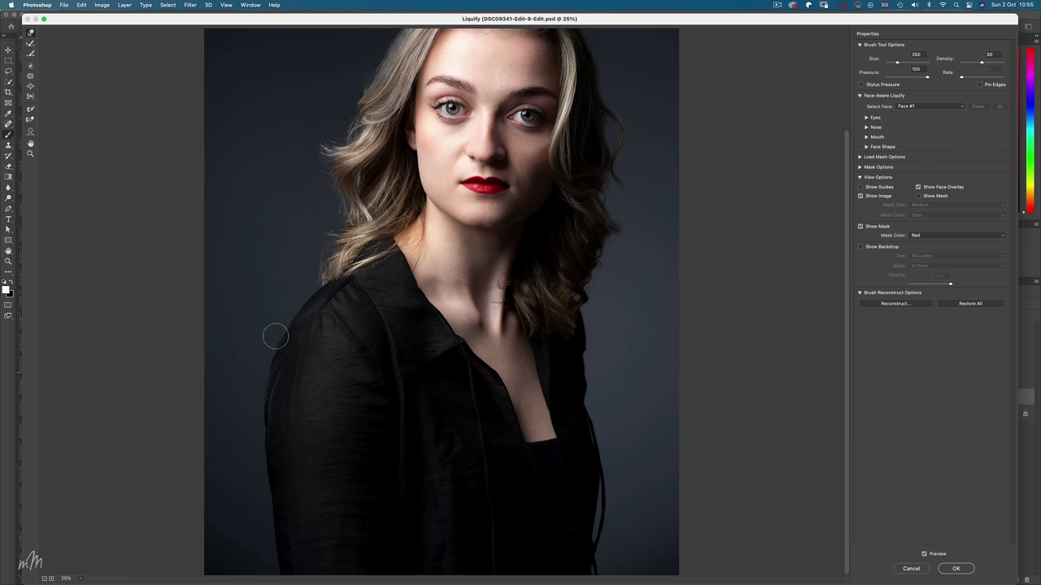
# Reshape the jacket's outer contours down to the waist with a large Liquify brush of size 900.
pyautogui.press(']')
pyautogui.press(']')
pyautogui.press(']')
pyautogui.press(']')
pyautogui.press(']')
pyautogui.press(']')
pyautogui.press(']')
pyautogui.press(']')
pyautogui.press(']')
pyautogui.press(']')
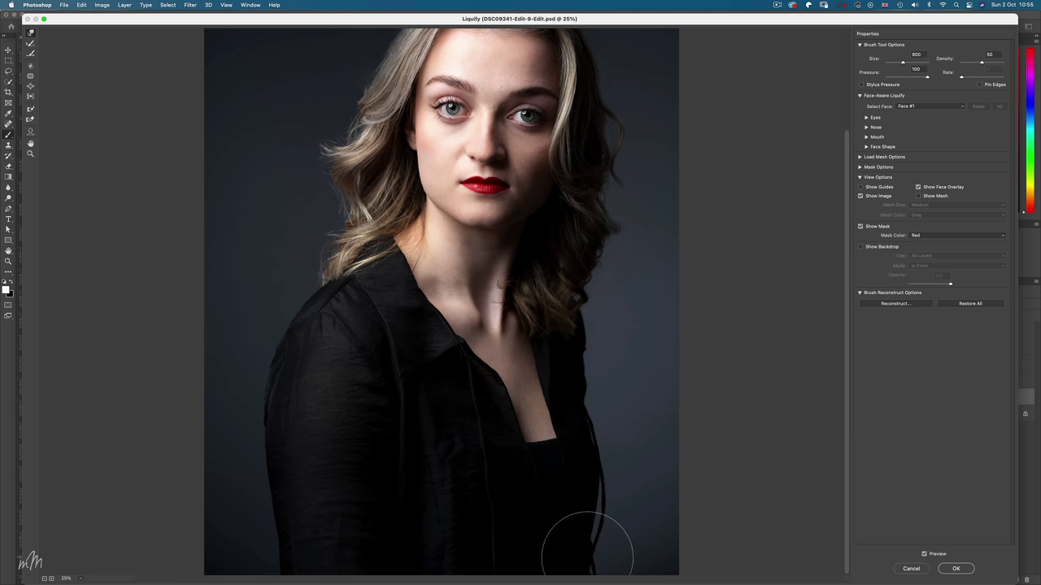
pyautogui.press(']')
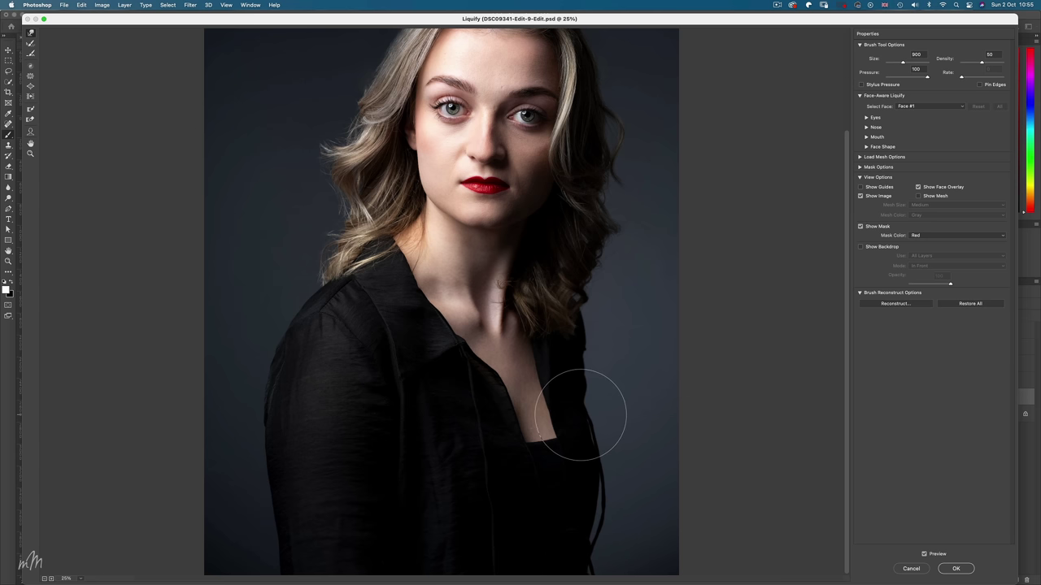
# Refine the jacket edges below the hair on the shaded side with Liquify brushes of size 400 and 300.
pyautogui.press('[')
pyautogui.press('[')
pyautogui.press('[')
pyautogui.press('[')
pyautogui.press('[')
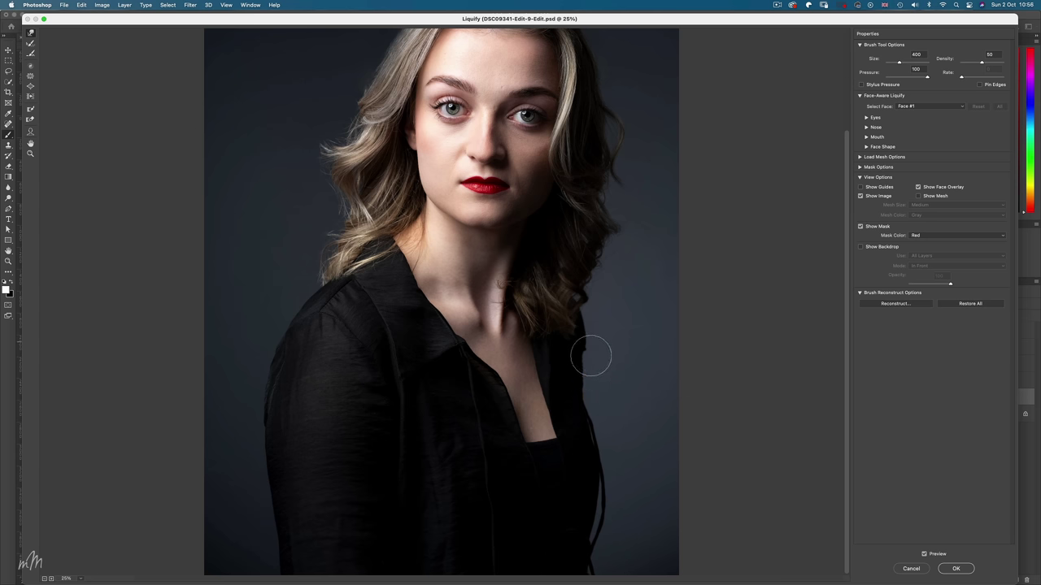
pyautogui.press('[')
pyautogui.press('[')
pyautogui.press('[')
pyautogui.press(']')
pyautogui.press(']')
pyautogui.moveTo(464, 372); pyautogui.dragTo(461, 499)
# Refine the lip contour with a Liquify brush of size 70 and smaller, and apply the filter after comparing the preview.
pyautogui.click(50, 578)
pyautogui.click(51, 578)
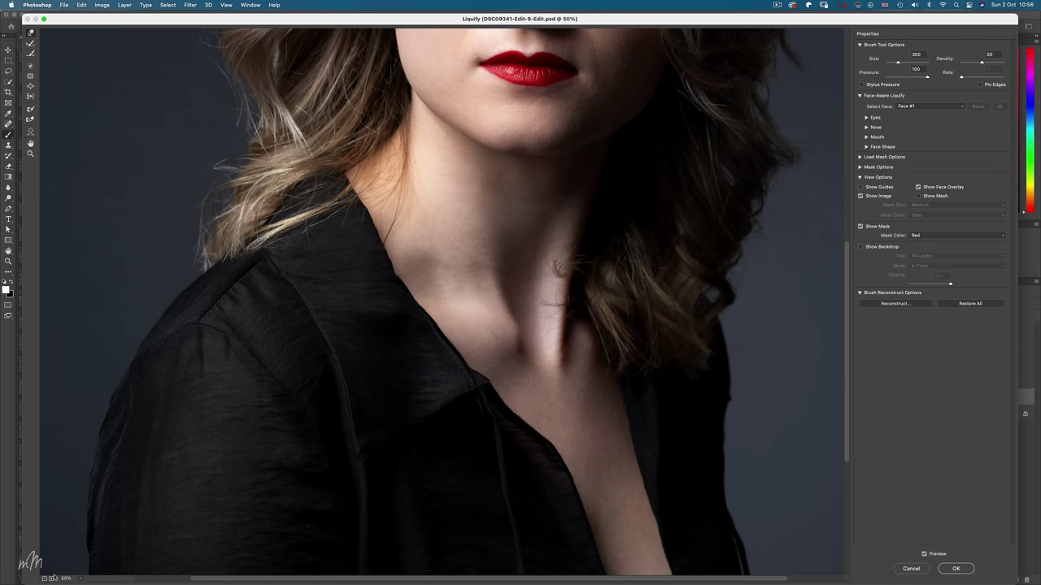
pyautogui.click(50, 578)
pyautogui.scroll(3, 430, 302)
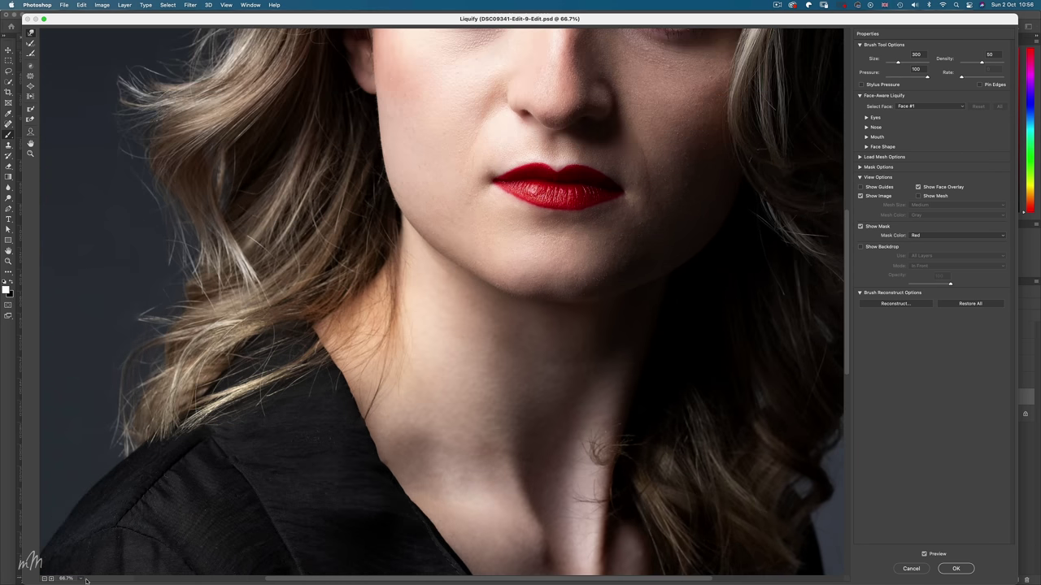
pyautogui.click(50, 578)
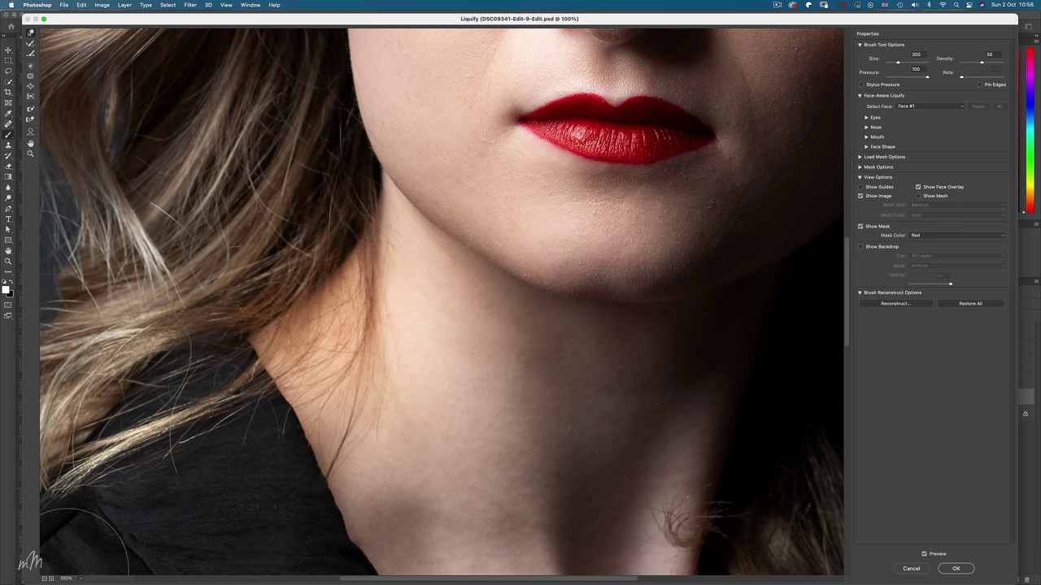
pyautogui.scroll(2, 301, 388)
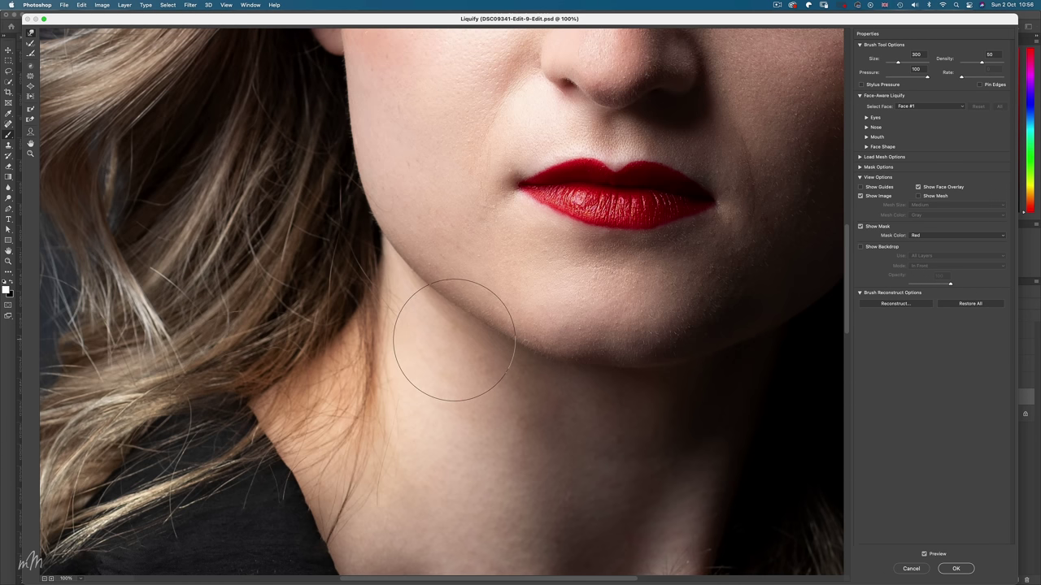
pyautogui.press('[')
pyautogui.press('[')
pyautogui.press('[')
pyautogui.press('[')
pyautogui.press('[')
pyautogui.press('[')
pyautogui.press('[')
pyautogui.press('[')
pyautogui.press('[')
pyautogui.press('[')
pyautogui.press('[')
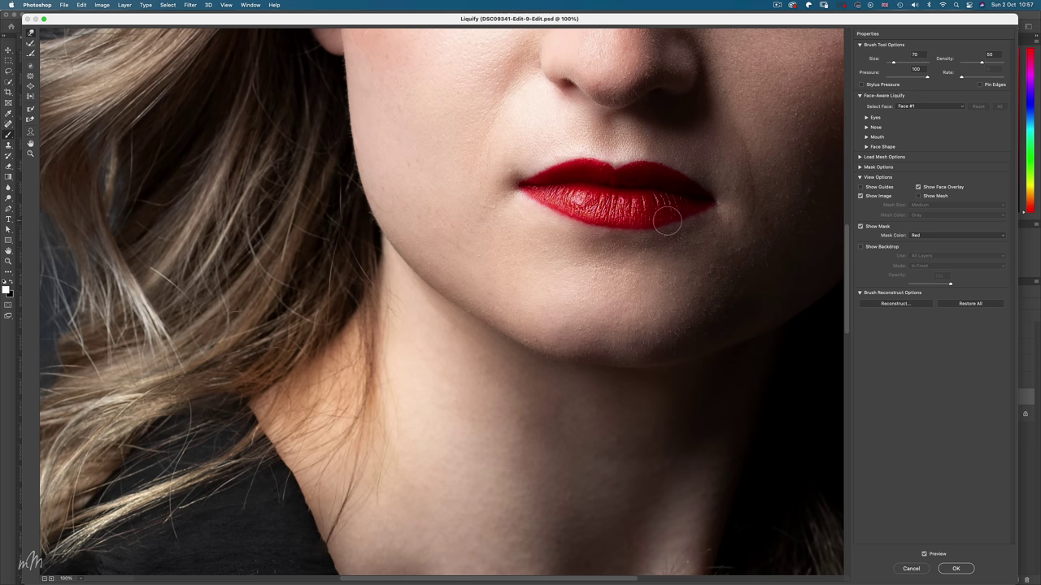
pyautogui.press('[')
pyautogui.click(924, 553)
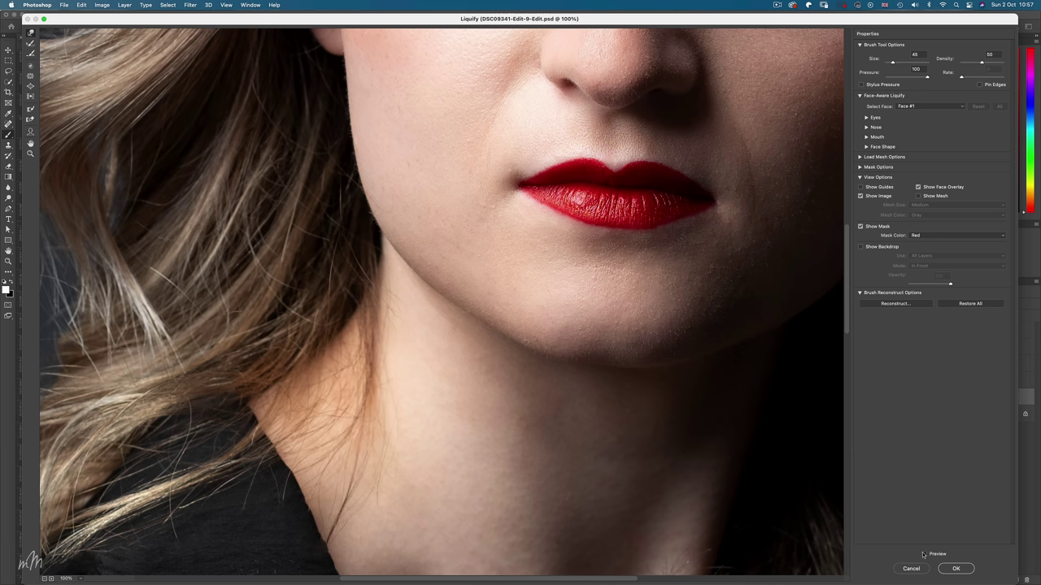
pyautogui.click(924, 553)
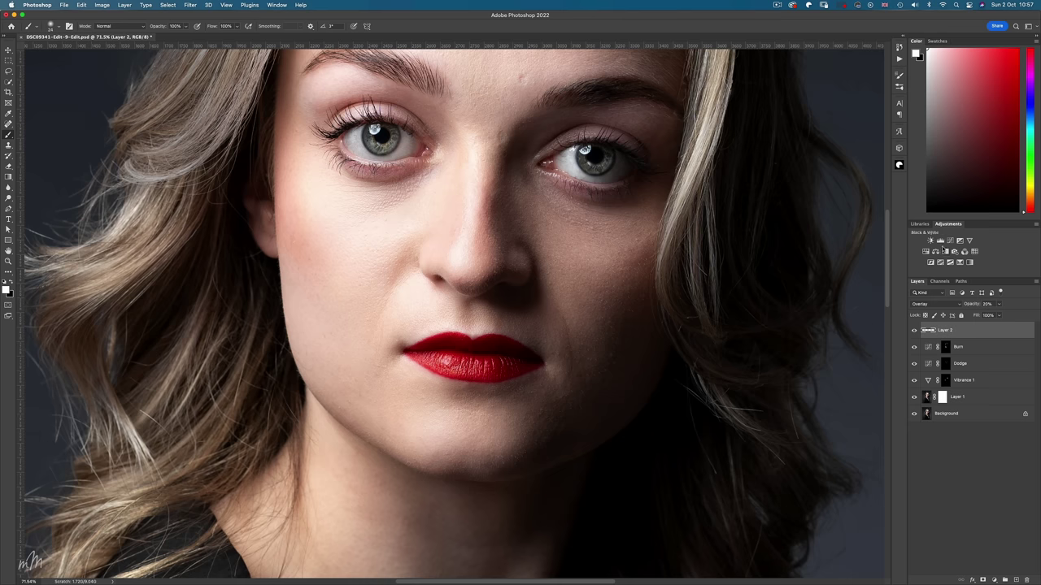
# Add a Hue/Saturation adjustment above Layer 2 and target the Reds by sampling the lips with a 5 by 5 Average.
pyautogui.click(925, 252)
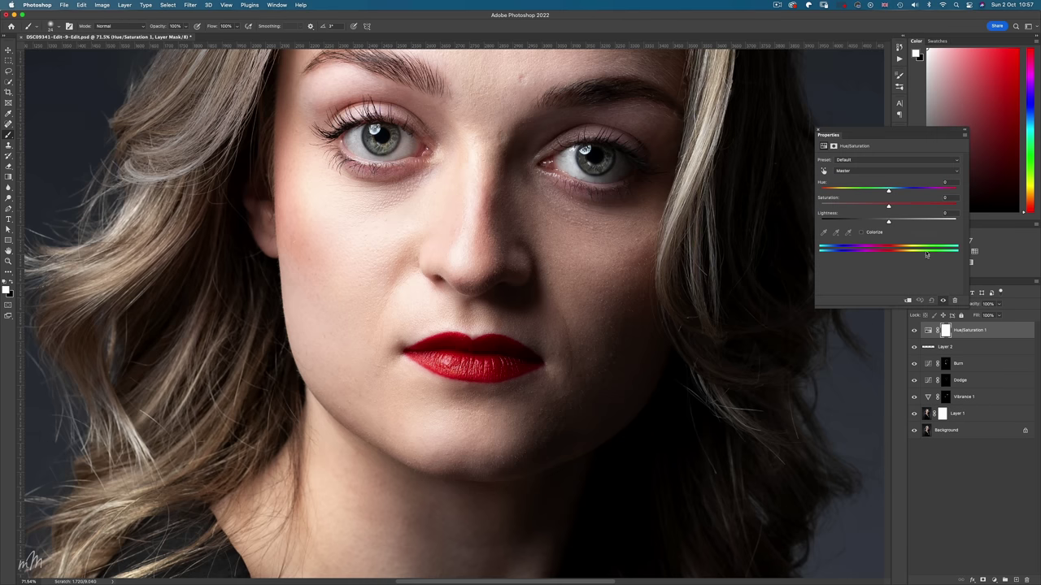
pyautogui.click(824, 171)
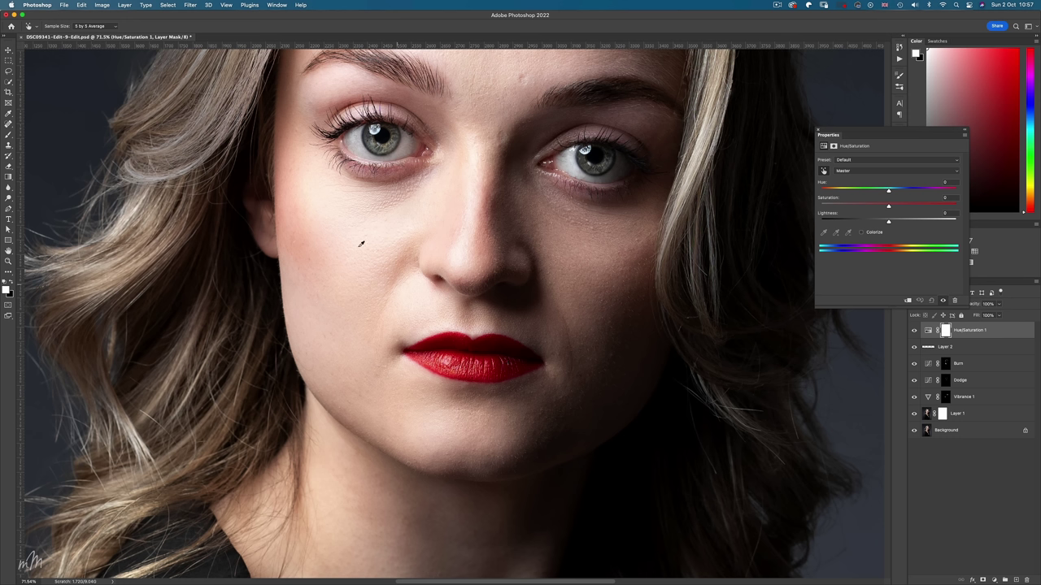
pyautogui.click(114, 29)
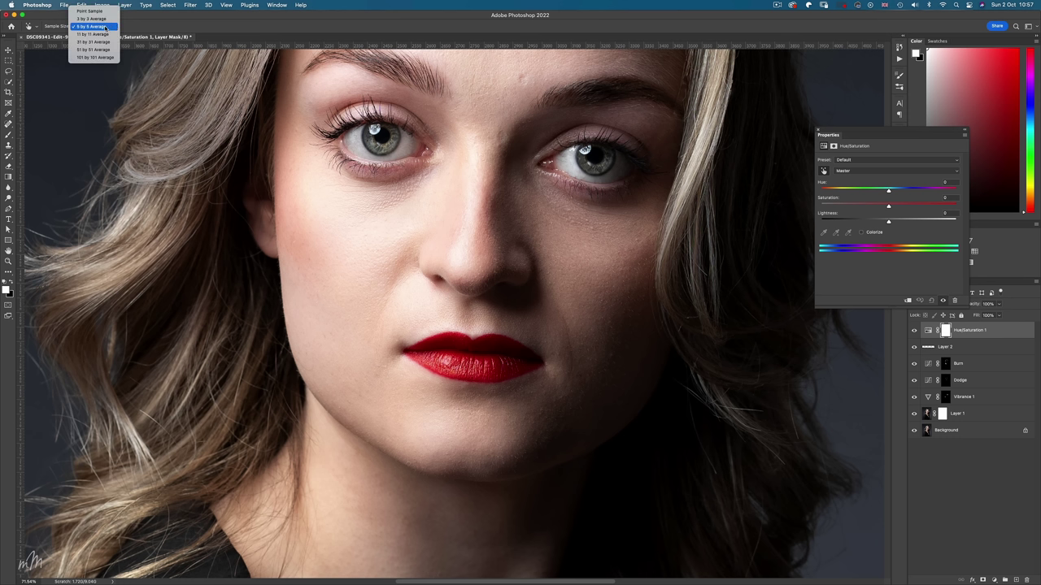
pyautogui.click(99, 27)
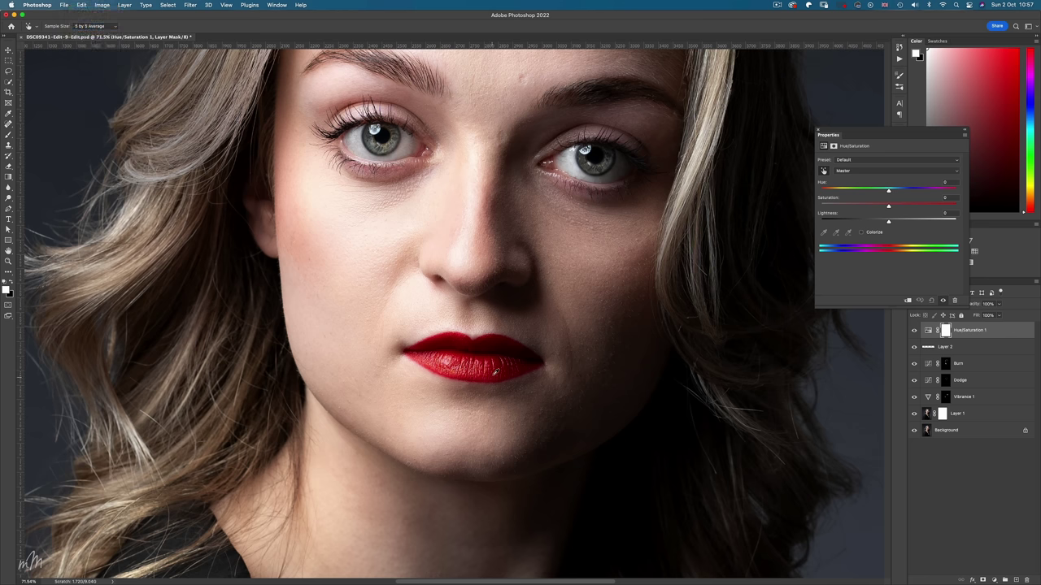
pyautogui.click(502, 366)
# Narrow the Reds range to the lips using a temporary hue of -180, and set Hue to -3 and Lightness to about -4.
pyautogui.moveTo(890, 191); pyautogui.dragTo(813, 199)
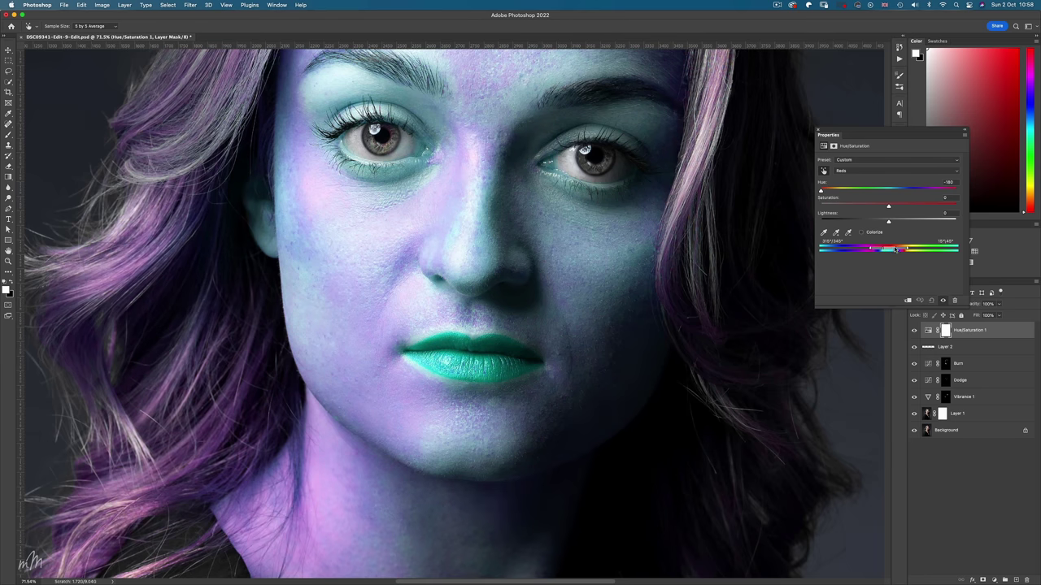
pyautogui.moveTo(896, 250); pyautogui.dragTo(898, 251)
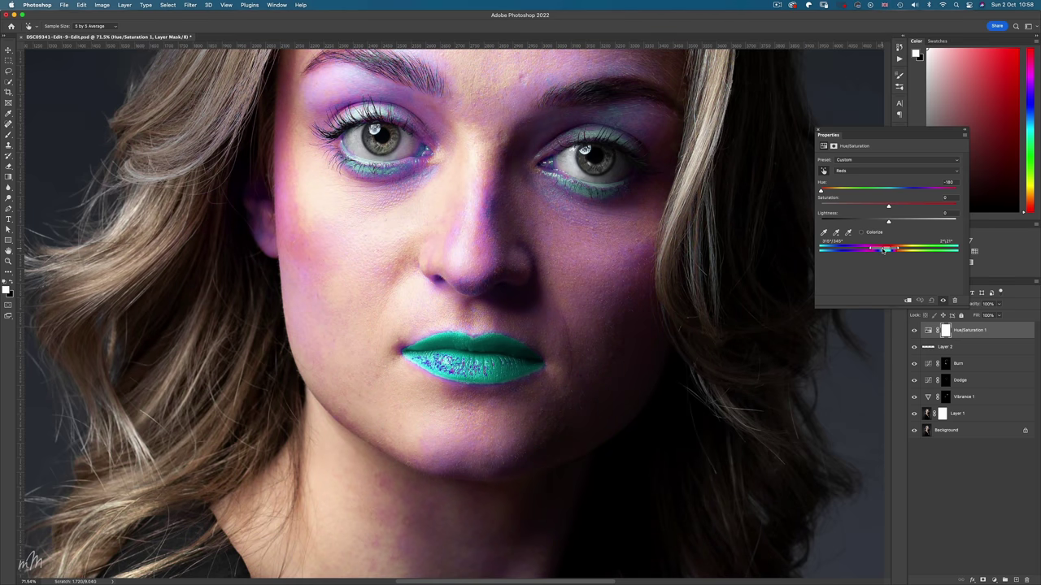
pyautogui.moveTo(821, 191); pyautogui.dragTo(873, 192)
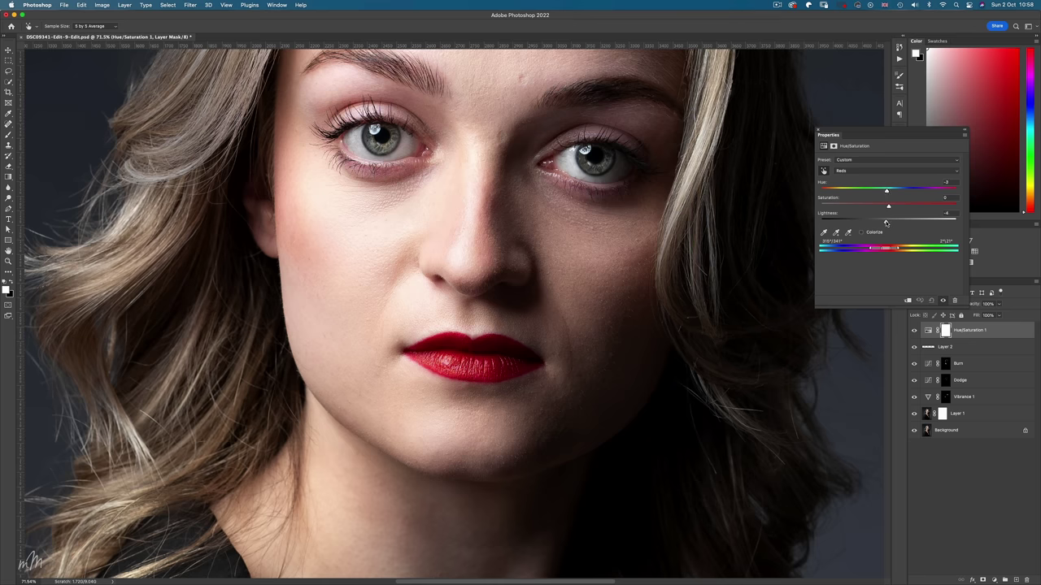
pyautogui.click(818, 130)
# Invert the Hue/Saturation 1 mask to black and paint white over the lips with a brush about 102 px wide.
pyautogui.scroll(-5, 739, 324)
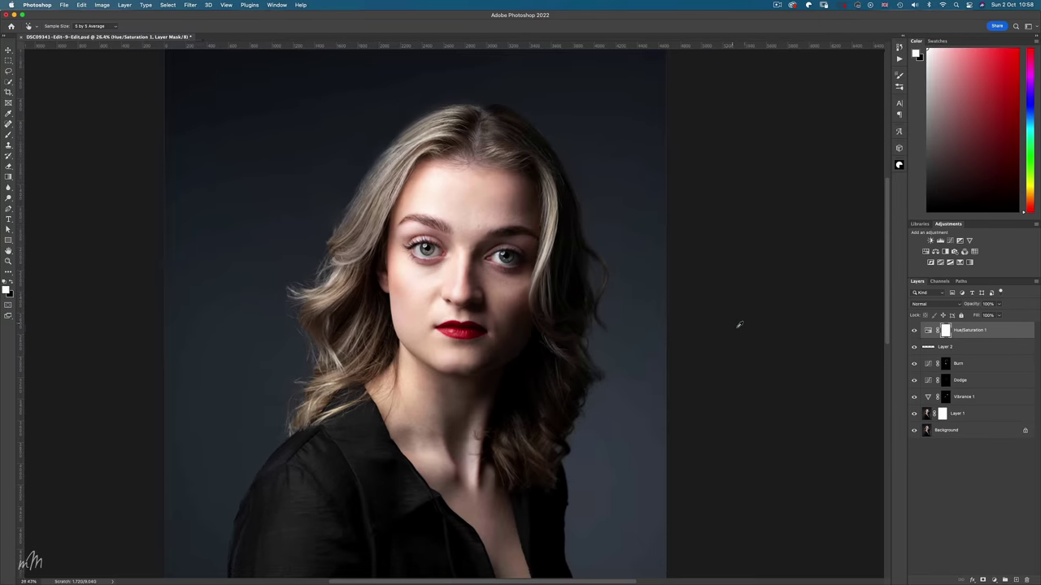
pyautogui.scroll(6, 739, 325)
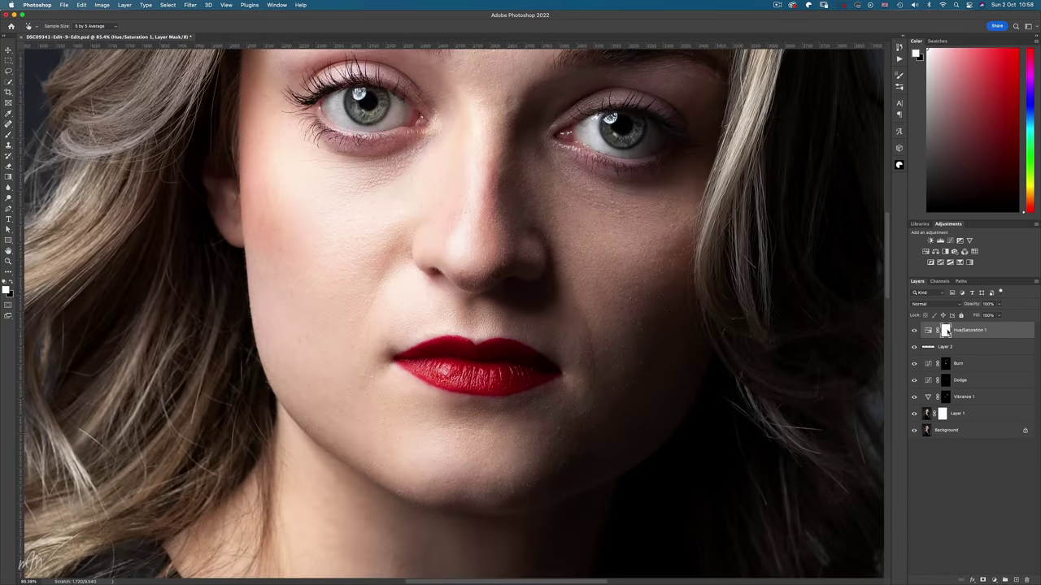
pyautogui.press('super+i')
pyautogui.press('b')
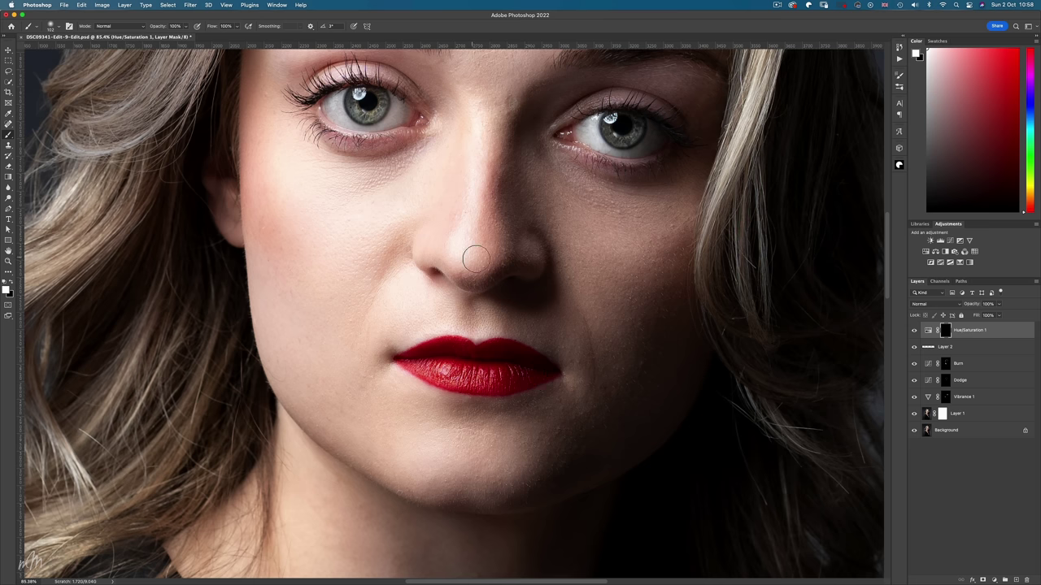
# Add a black-to-white Gradient Map adjustment on top, set it to Soft Light and lower its opacity to 0%.
pyautogui.press('super+0')
pyautogui.press('super+plus')
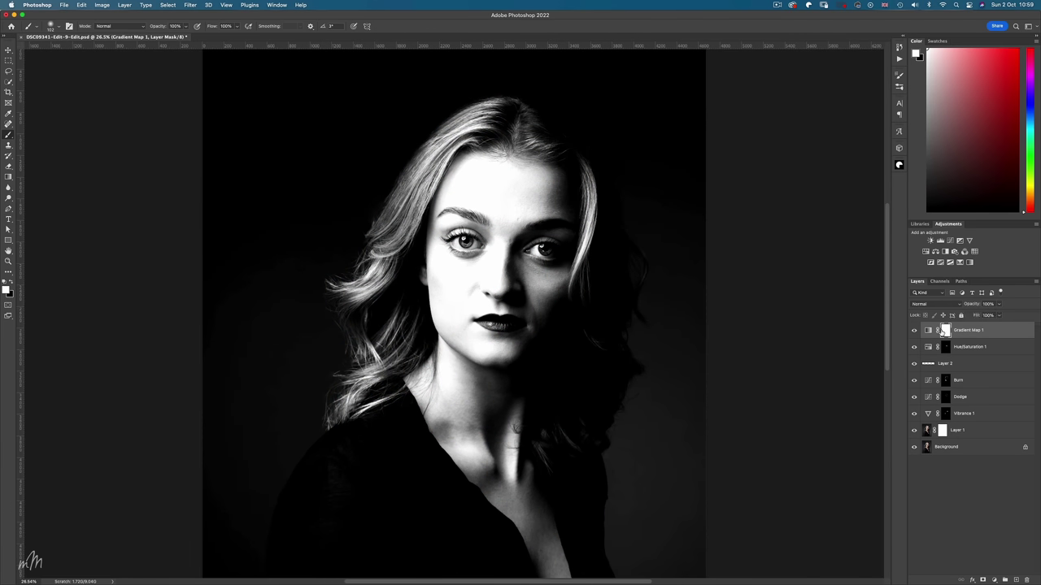
pyautogui.doubleClick(927, 332)
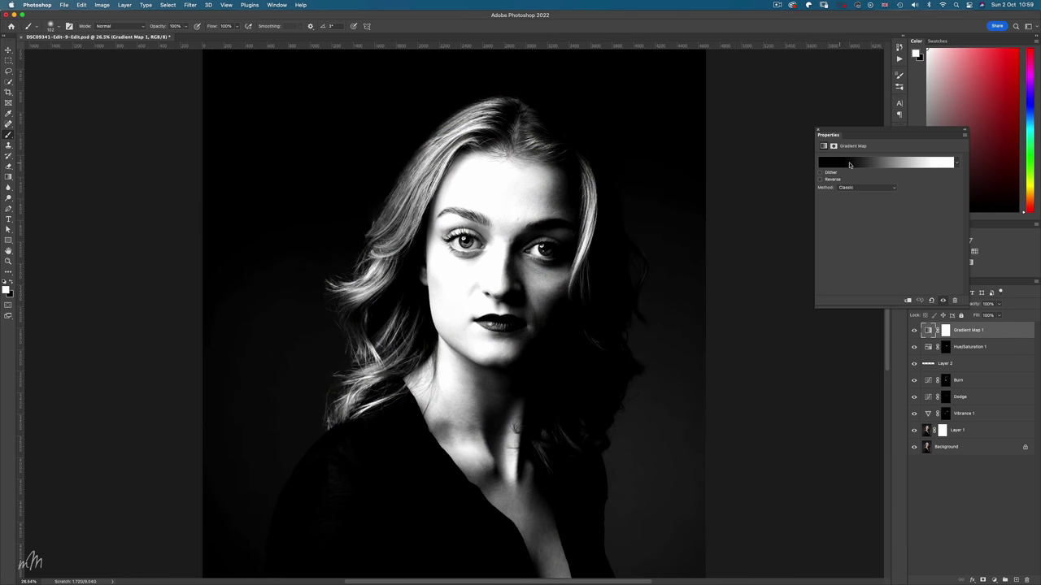
pyautogui.click(818, 131)
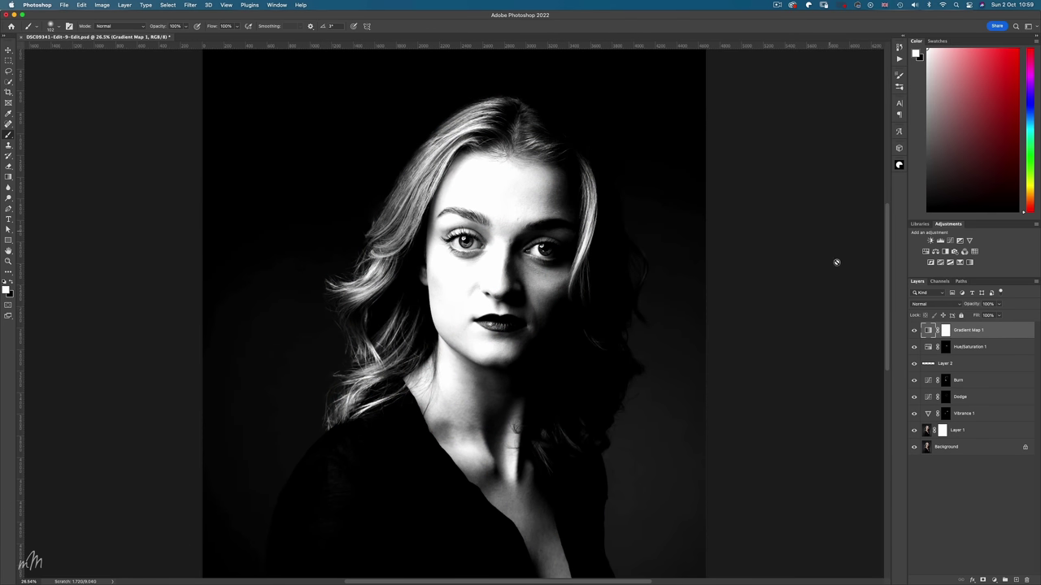
pyautogui.click(943, 303)
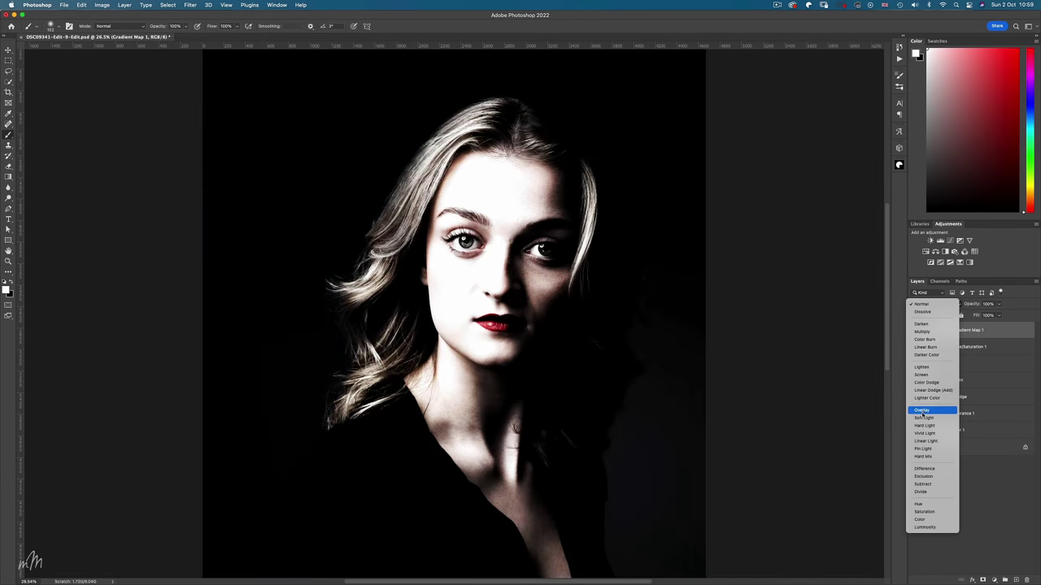
pyautogui.click(923, 418)
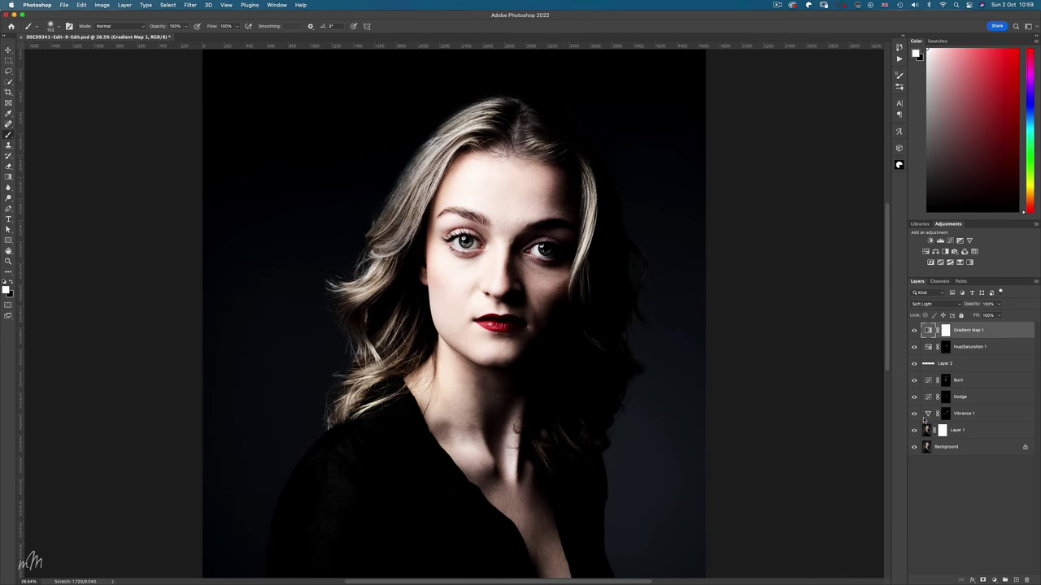
pyautogui.moveTo(999, 305); pyautogui.dragTo(961, 315)
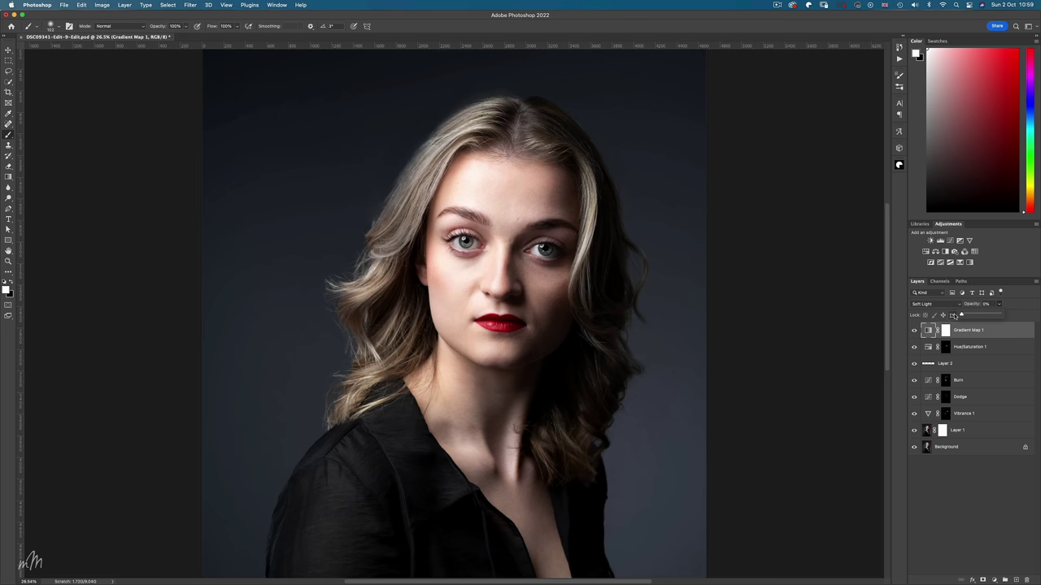